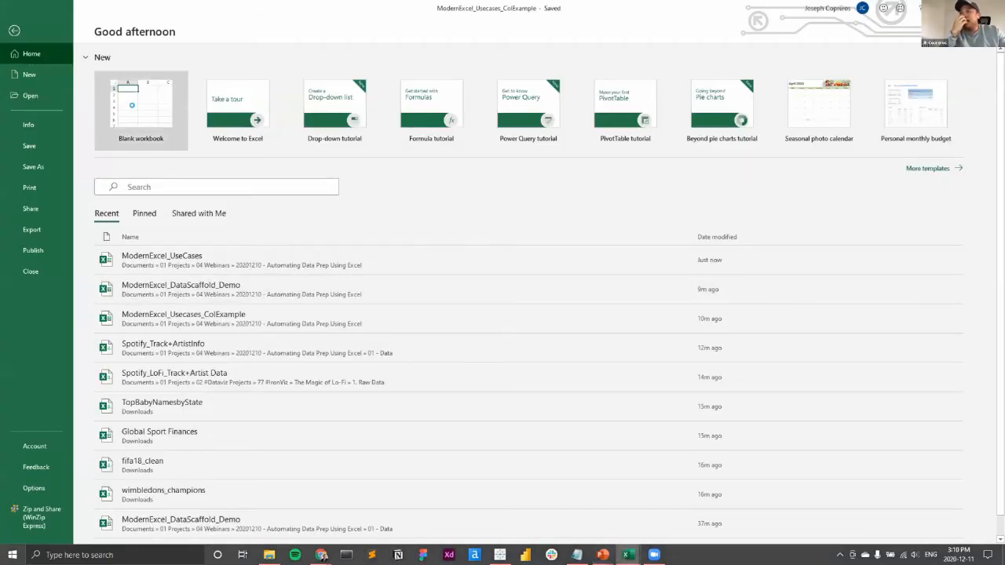
Create a blank workbook and start importing data from a folder
click(132, 105)
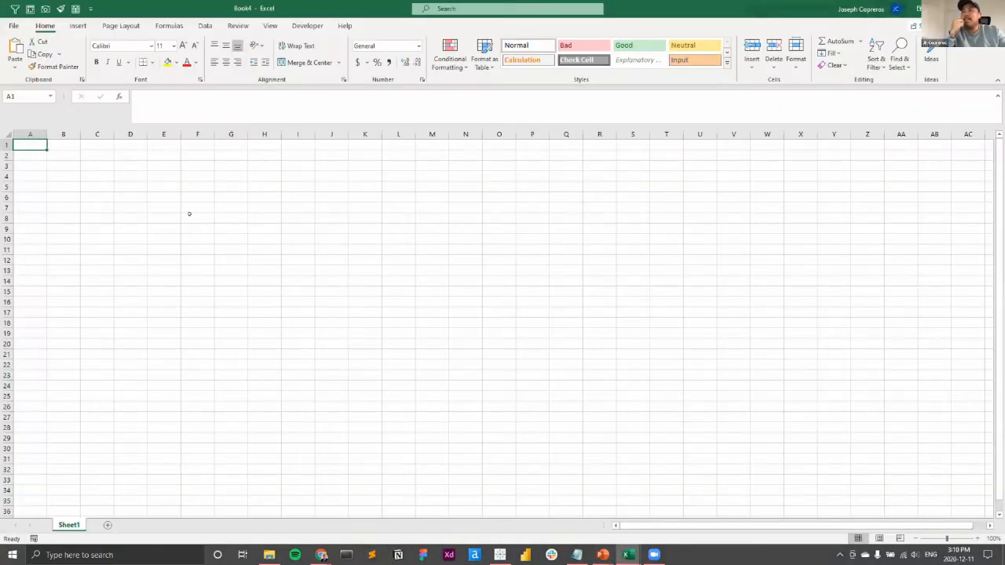
click(205, 25)
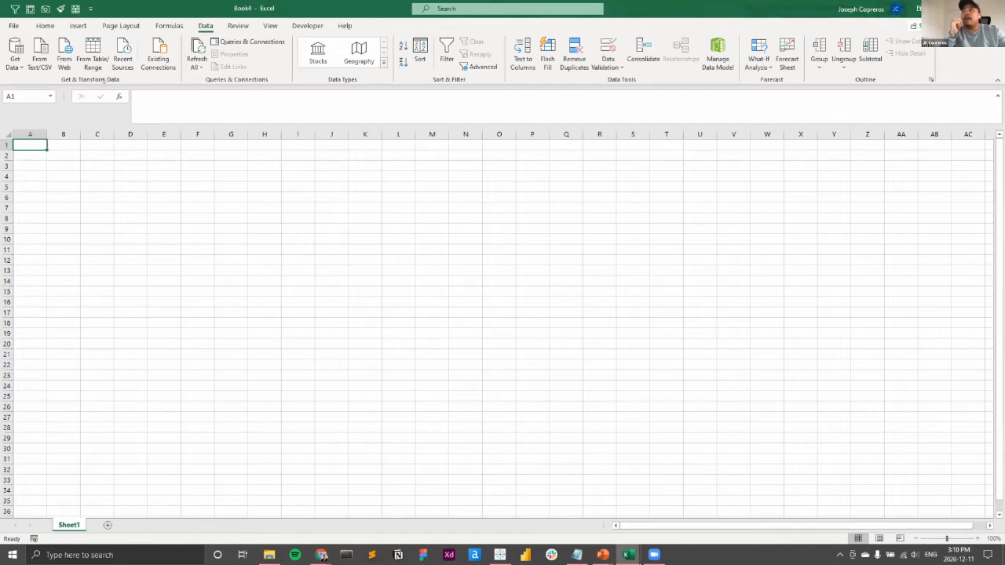
click(15, 57)
click(15, 57)
click(14, 56)
mouse_move(47, 87)
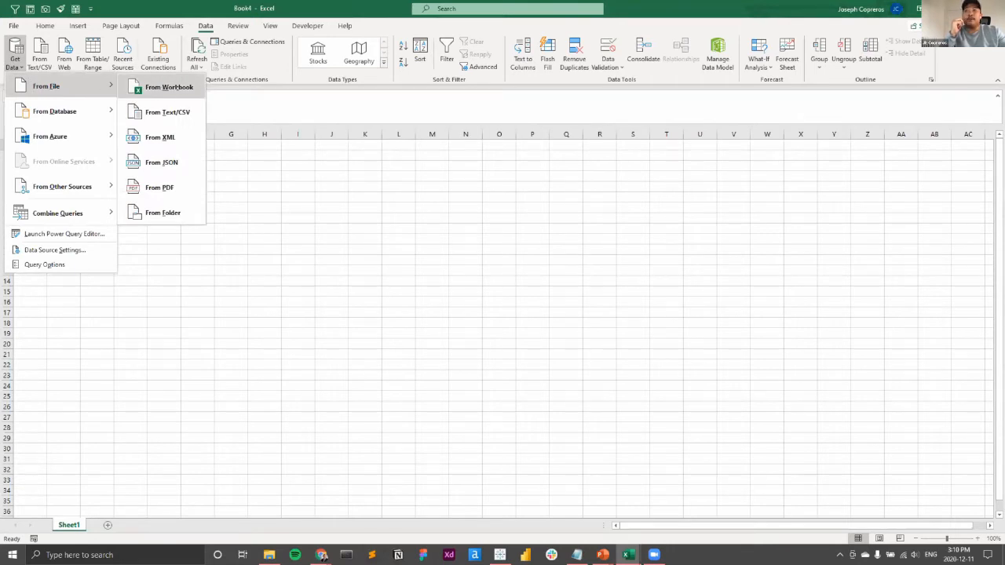
click(168, 212)
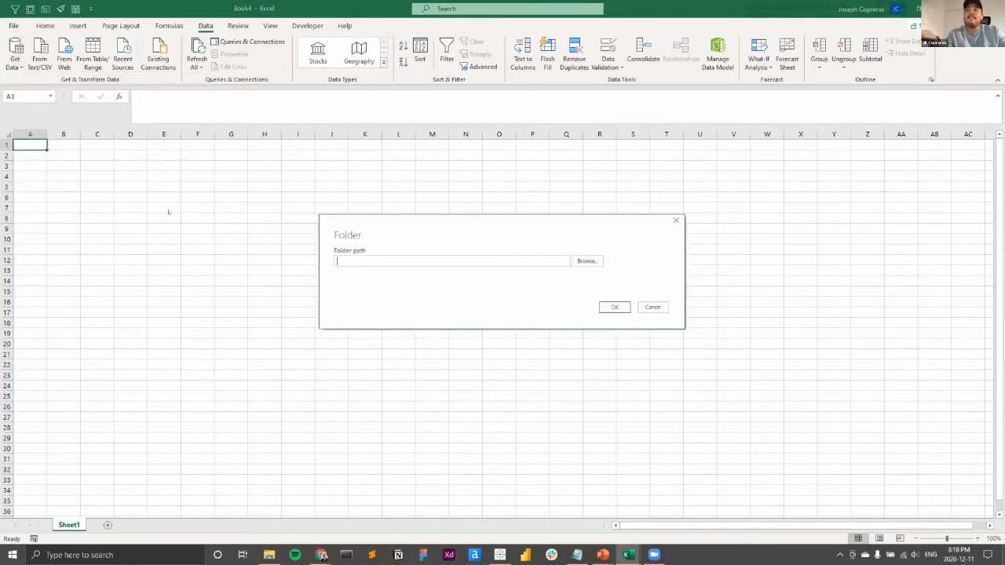
Set the Global Superstore_Historical Sales Extracts folder as the import source and open its file list for transforming in Power Query
click(268, 555)
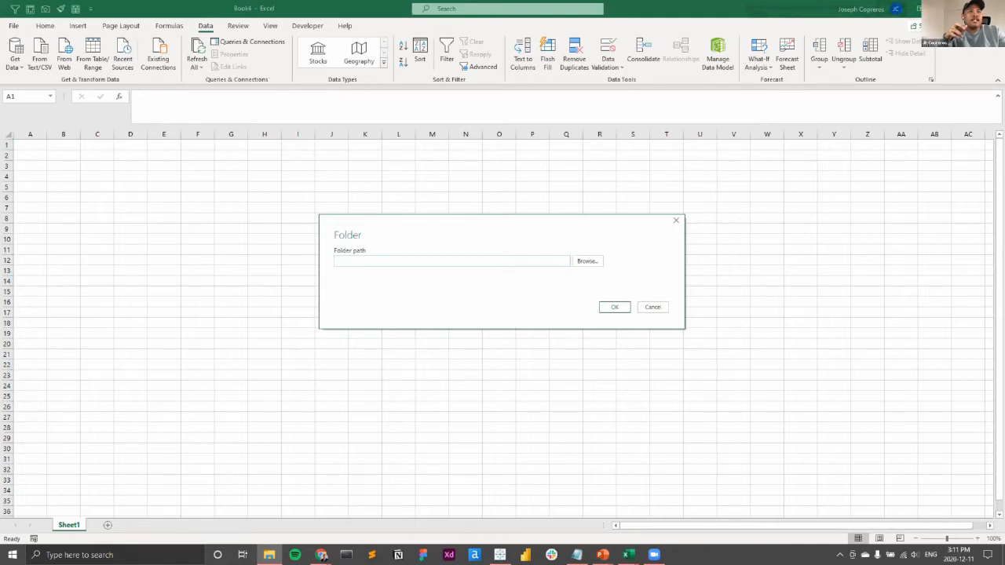
key(alt+Tab)
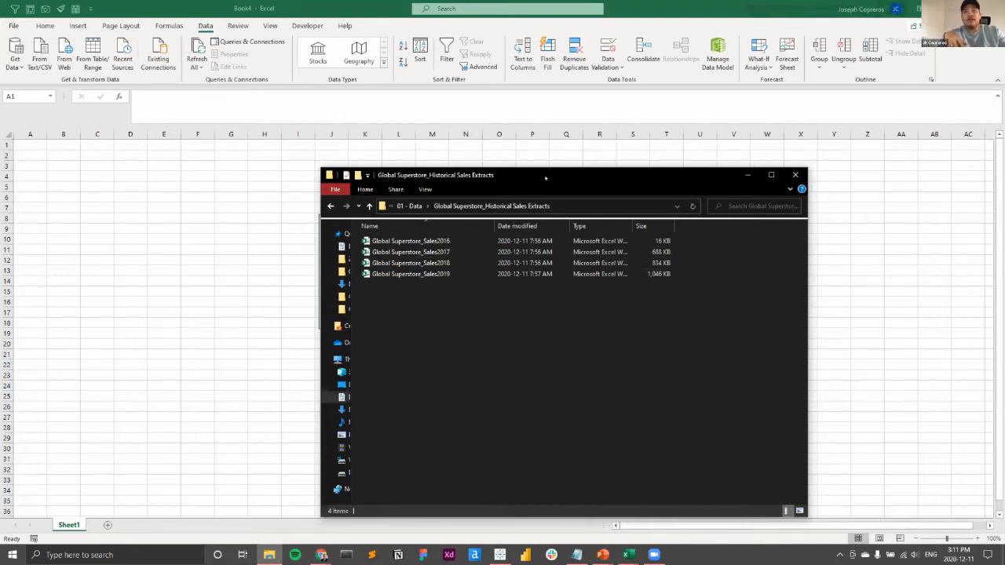
key(alt+Tab)
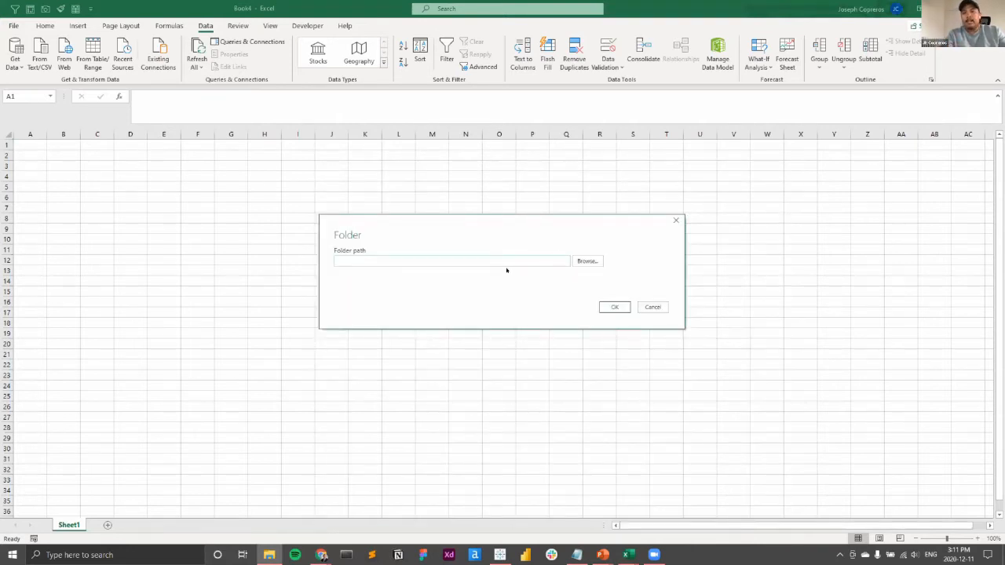
key(ctrl+v)
click(612, 307)
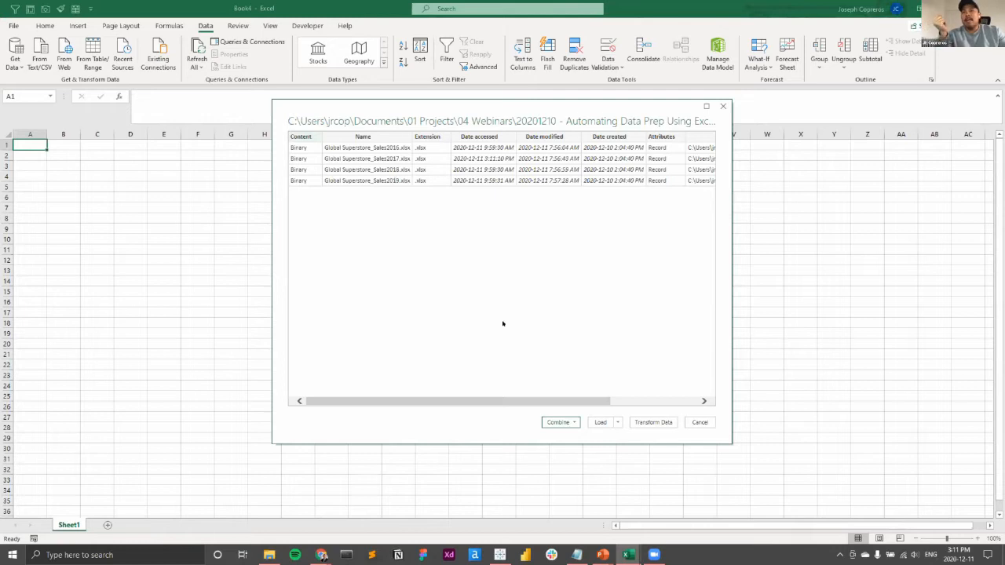
click(637, 422)
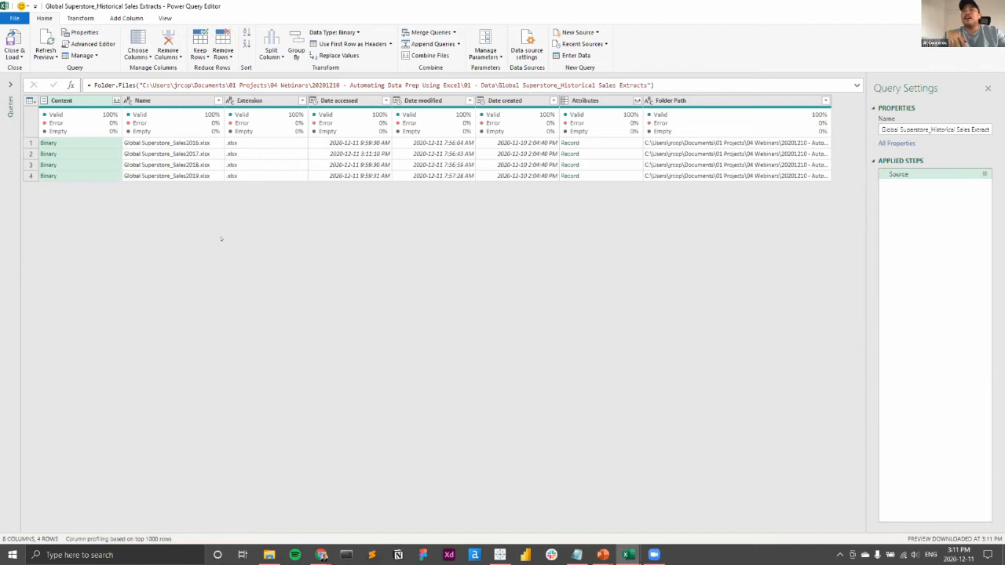
Start combining the folder's files and preview Sheet1 of the first file in an enlarged Combine Files dialog
click(84, 16)
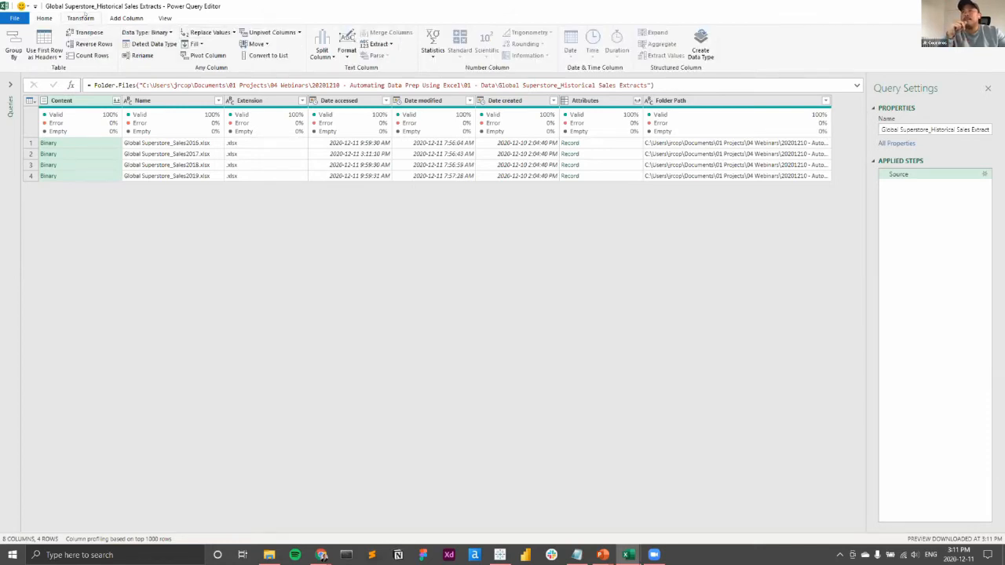
click(44, 18)
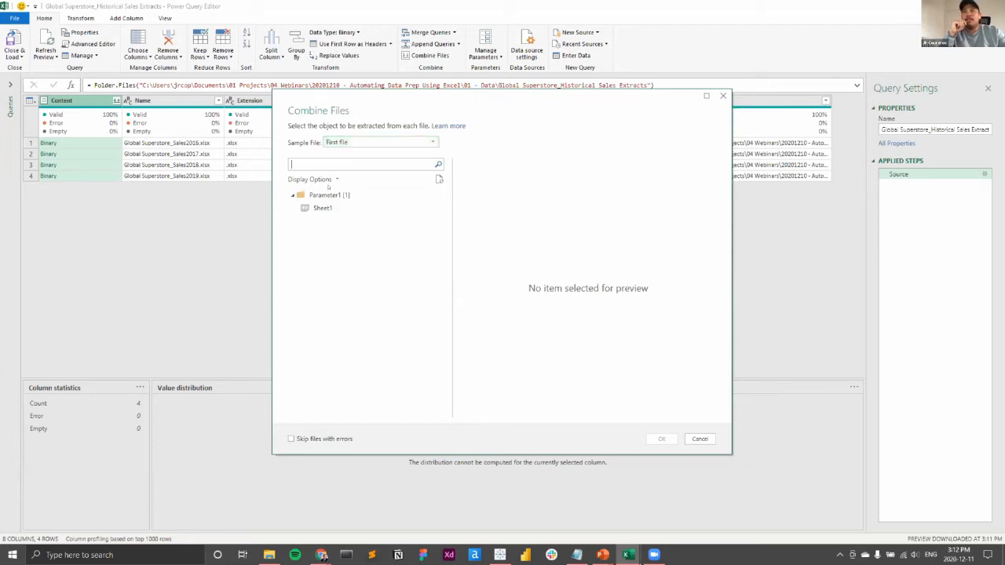
click(322, 208)
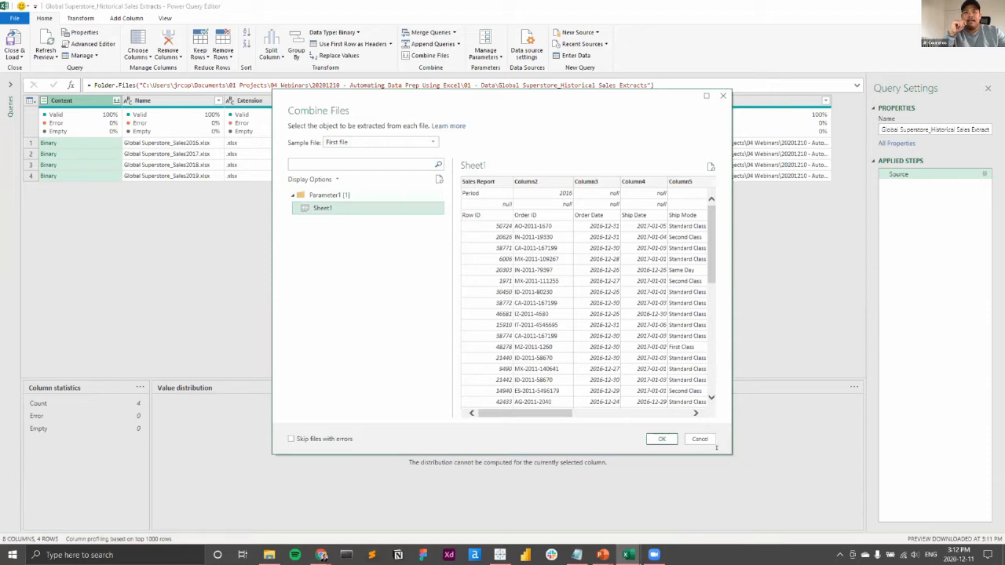
drag(723, 448, 856, 480)
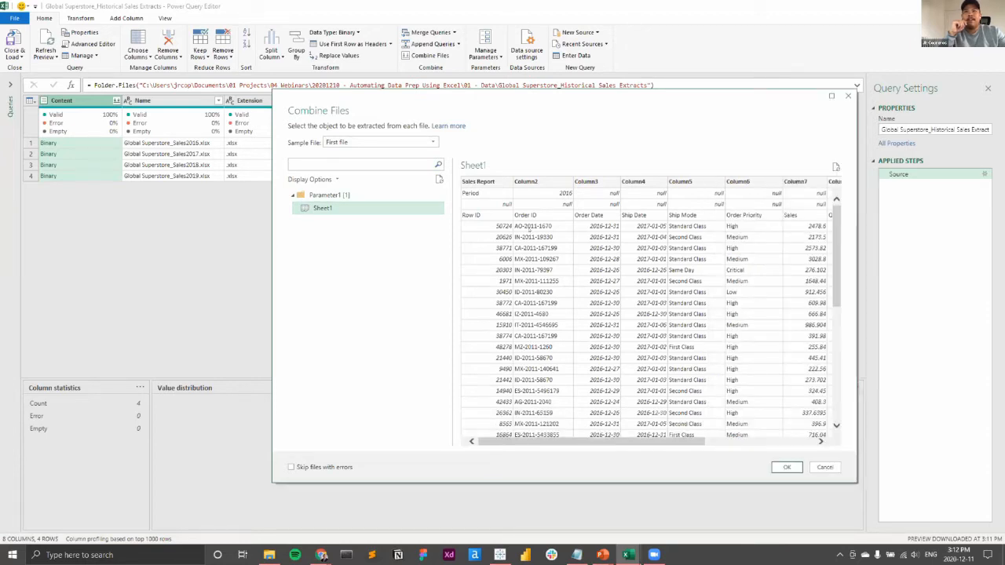
mouse_move(590, 441)
mouse_down()
mouse_move(660, 442)
mouse_move(584, 442)
mouse_up()
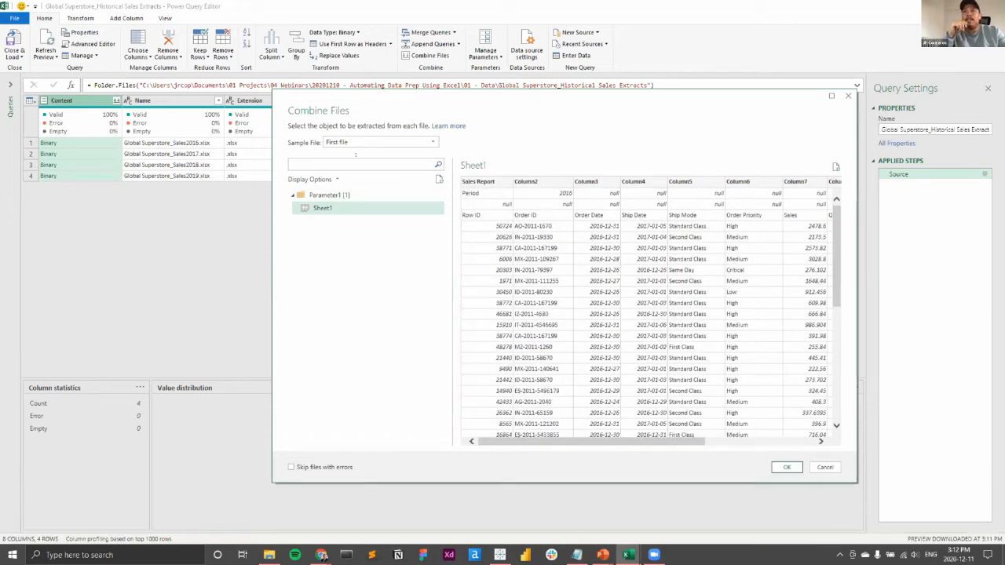
Switch the sample file to Global Superstore_Sales2016.xlsx and on to Global Superstore_Sales2018.xlsx, and preview the latter's Sheet1
click(353, 142)
click(355, 163)
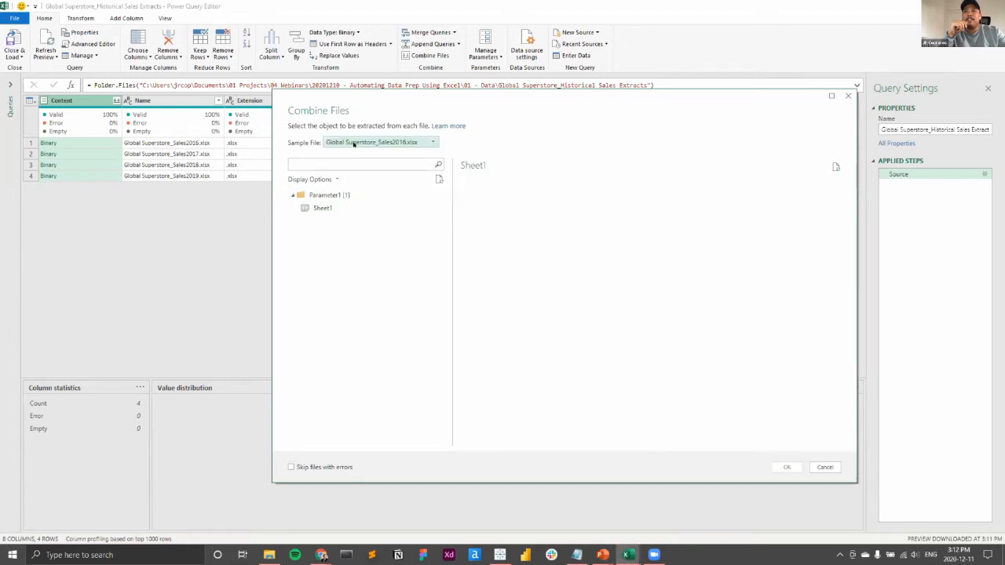
click(353, 142)
click(353, 185)
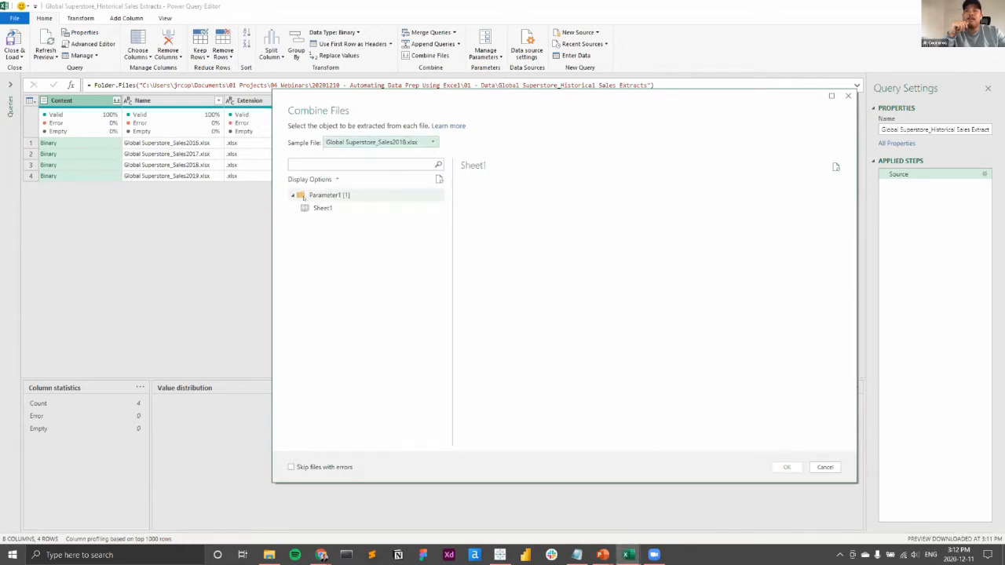
click(322, 207)
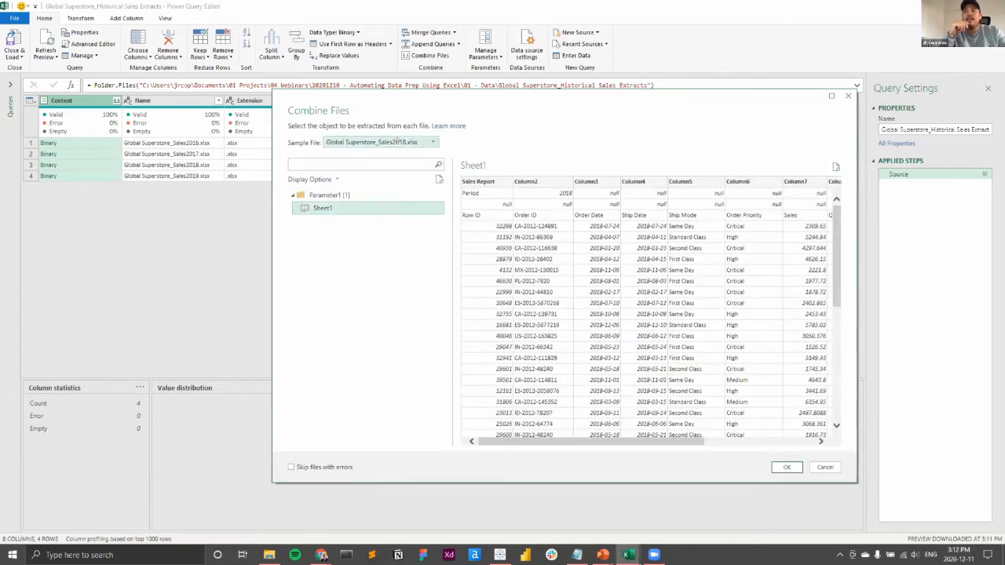
Combine the files using First file as the sample file and Sheet1 as the object to extract
click(397, 142)
click(385, 153)
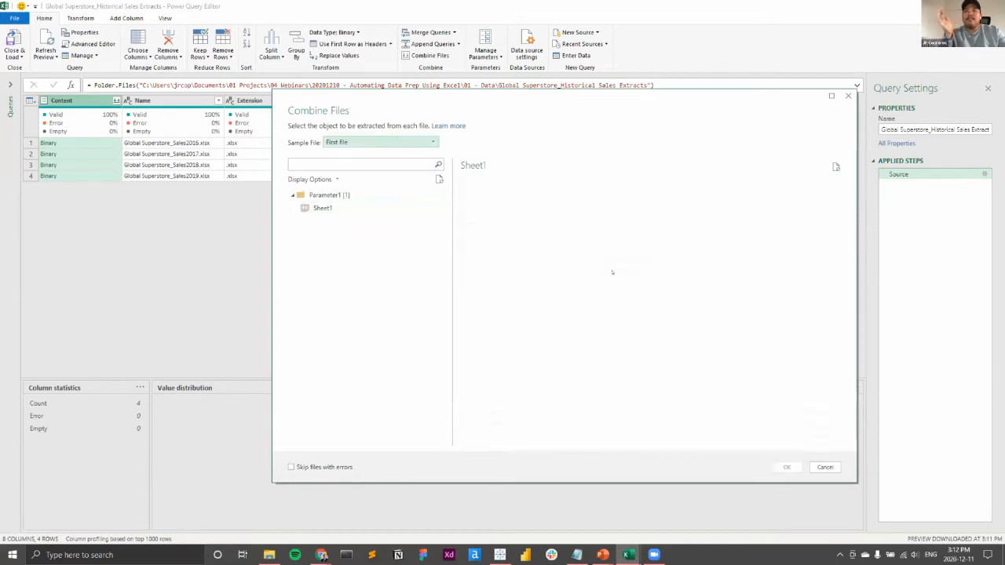
click(396, 208)
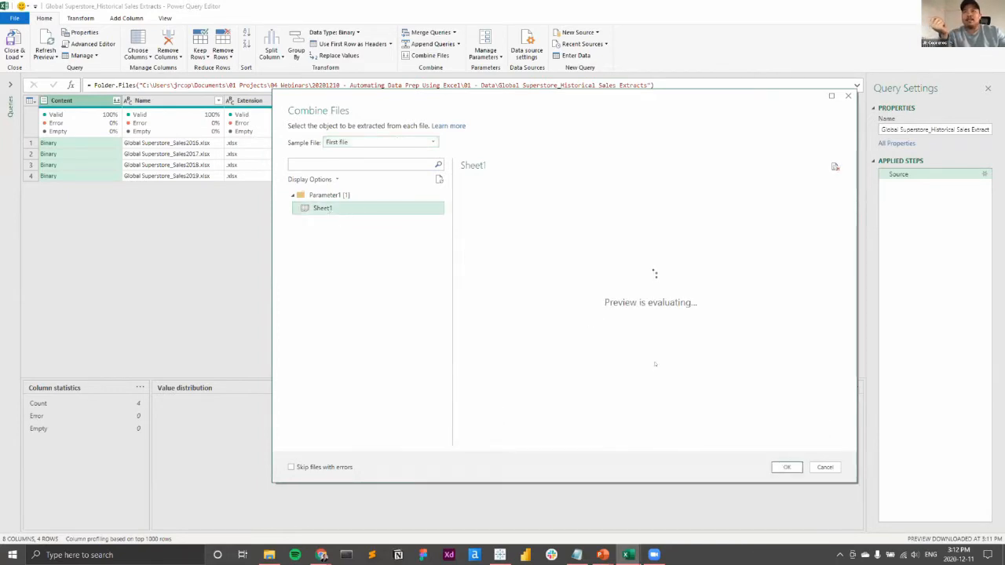
click(787, 467)
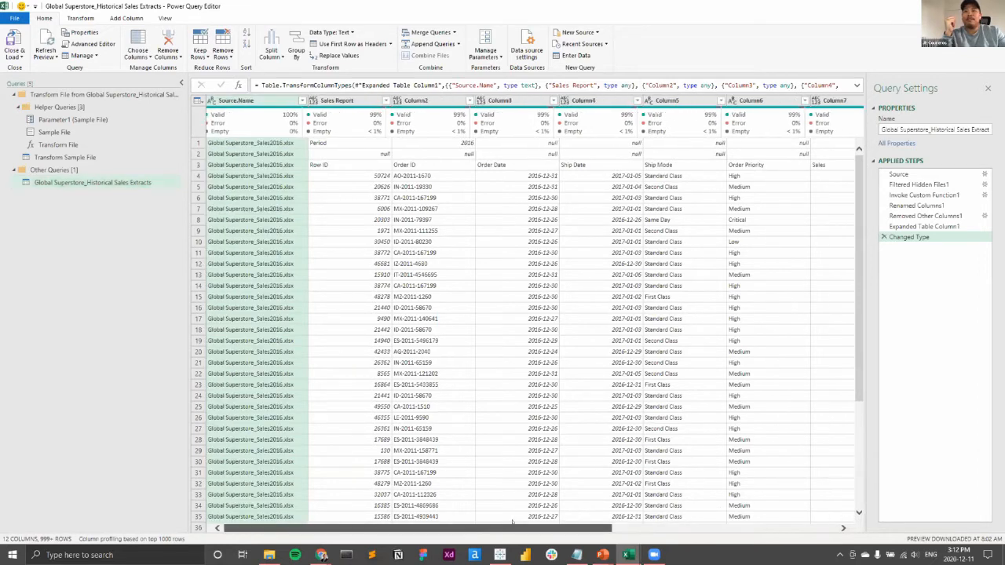
Open the Sales Report column's filter, clear all values and select only Period and Row ID
click(346, 143)
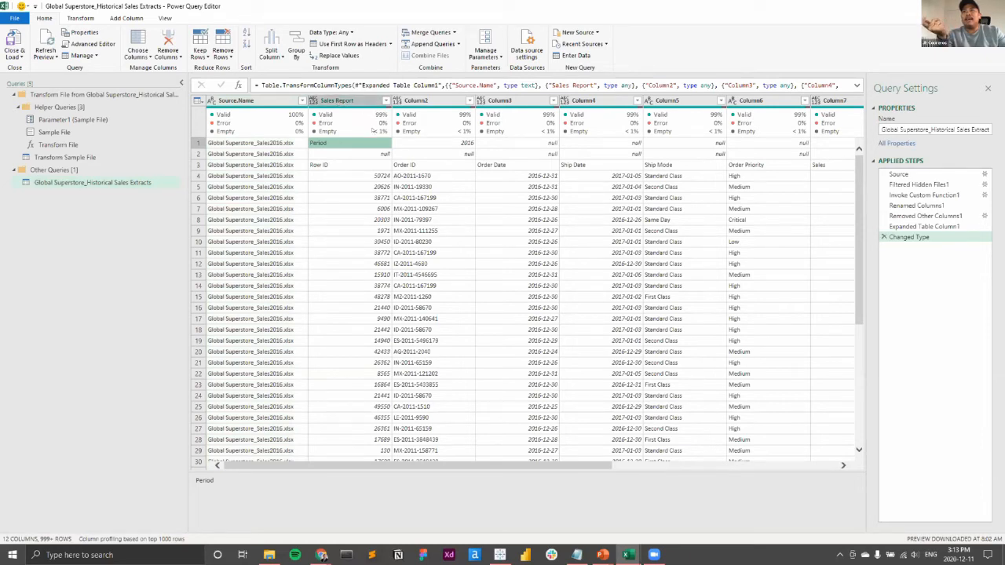
click(386, 100)
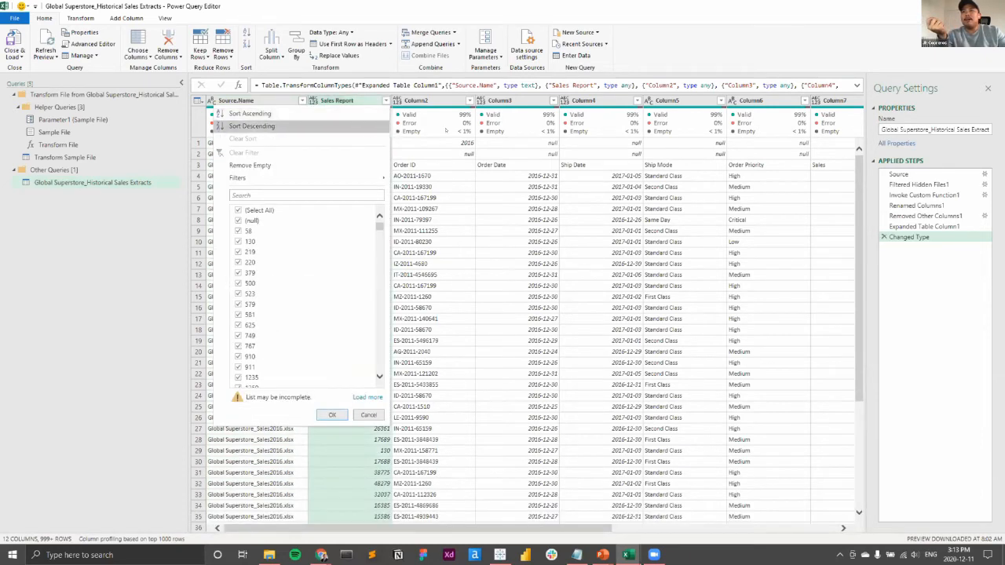
click(389, 99)
click(386, 100)
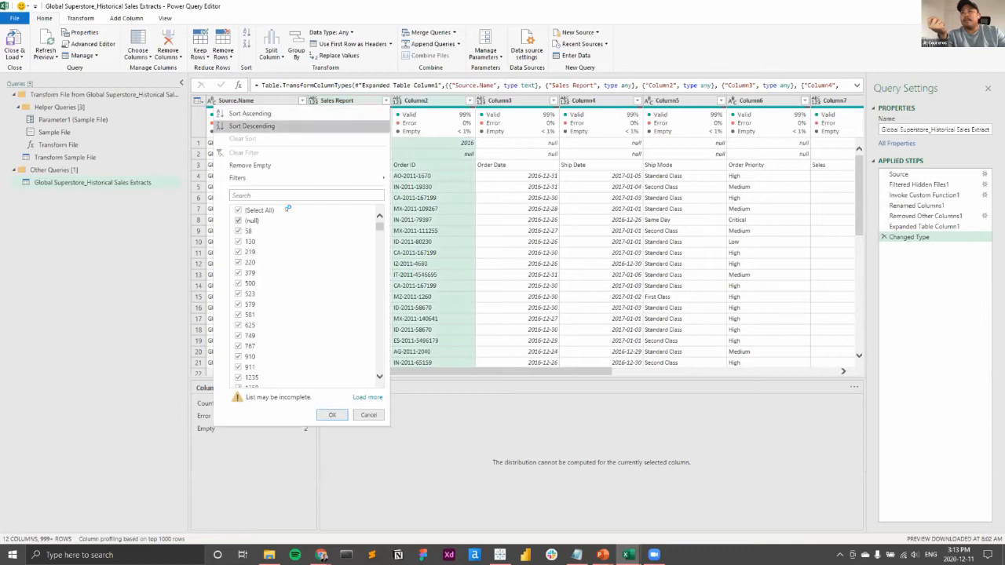
click(239, 210)
click(238, 221)
click(240, 220)
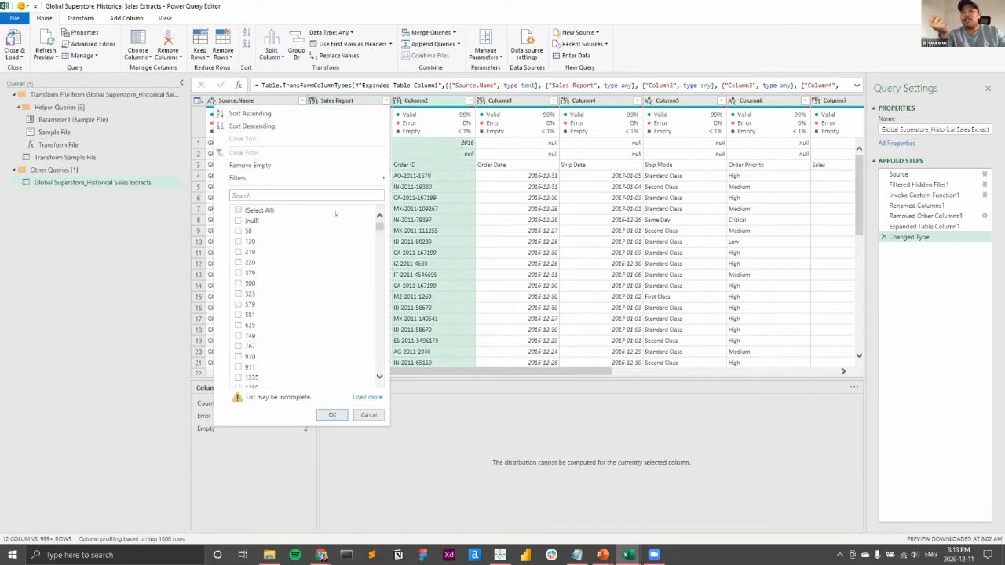
drag(380, 228, 379, 365)
click(238, 372)
click(353, 383)
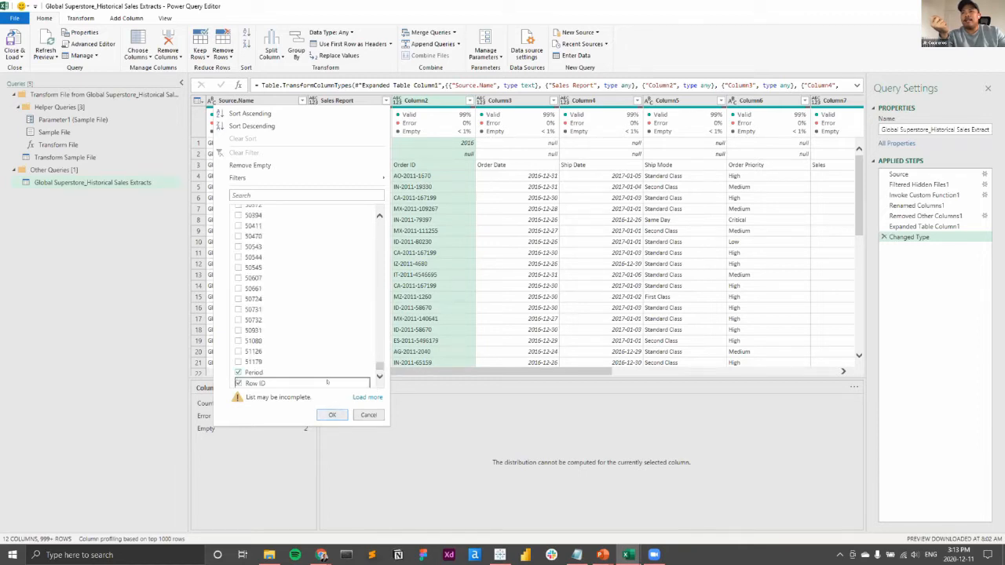
Filter the Sales Report column to include all values except Period and Row ID
scroll(369, 281, up, 10)
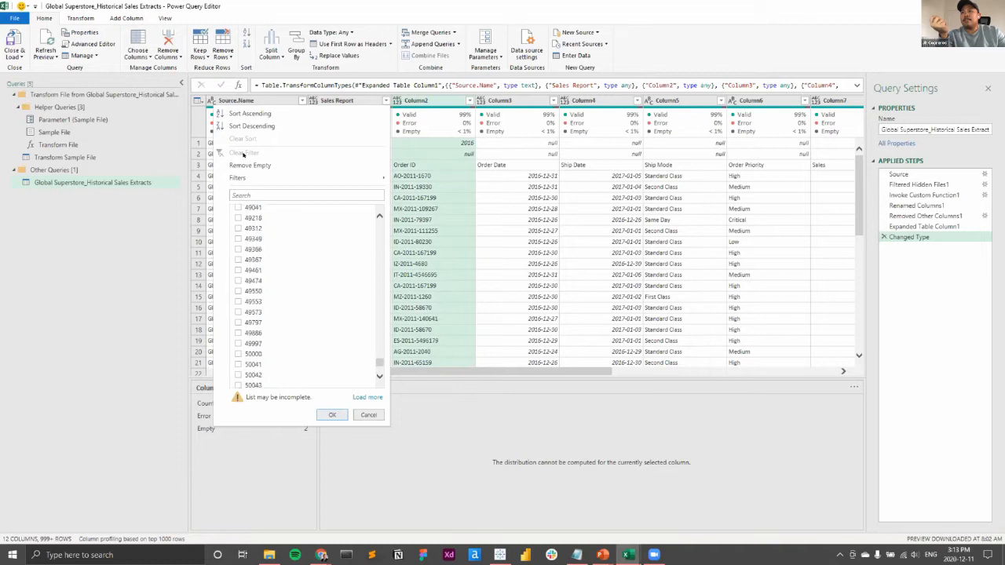
mouse_move(379, 347)
mouse_down()
mouse_move(379, 222)
mouse_move(379, 365)
mouse_up()
click(267, 211)
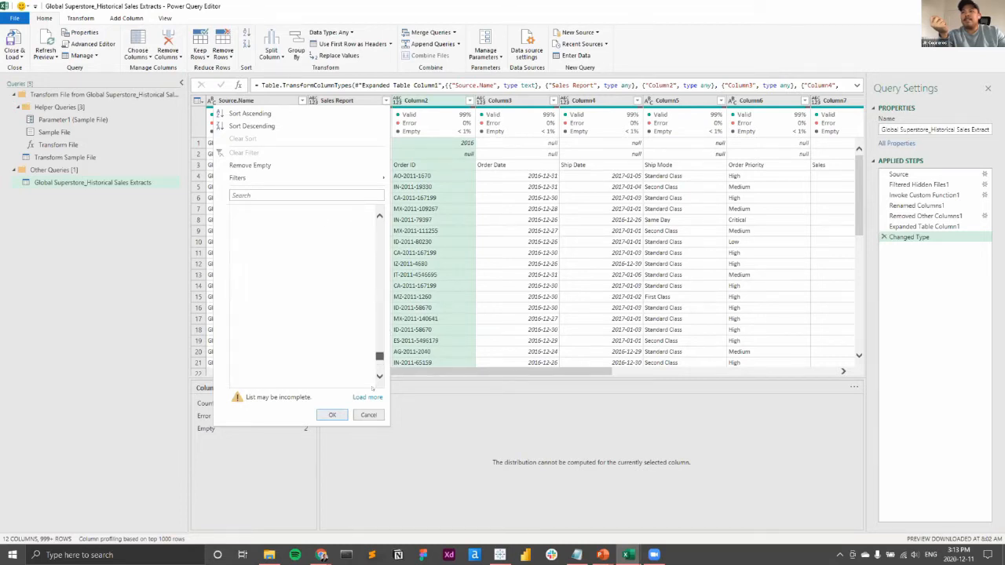
click(237, 382)
click(237, 372)
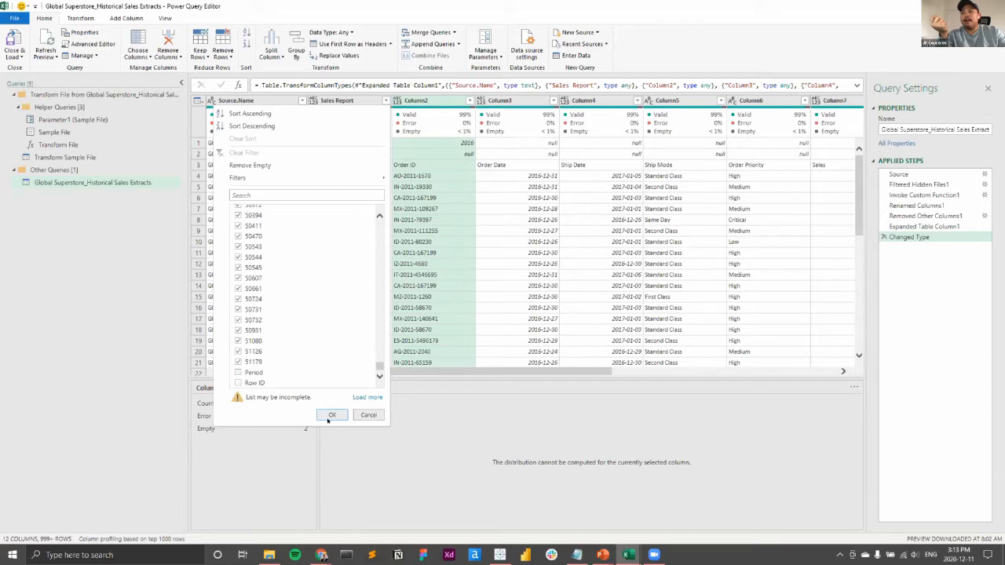
click(329, 416)
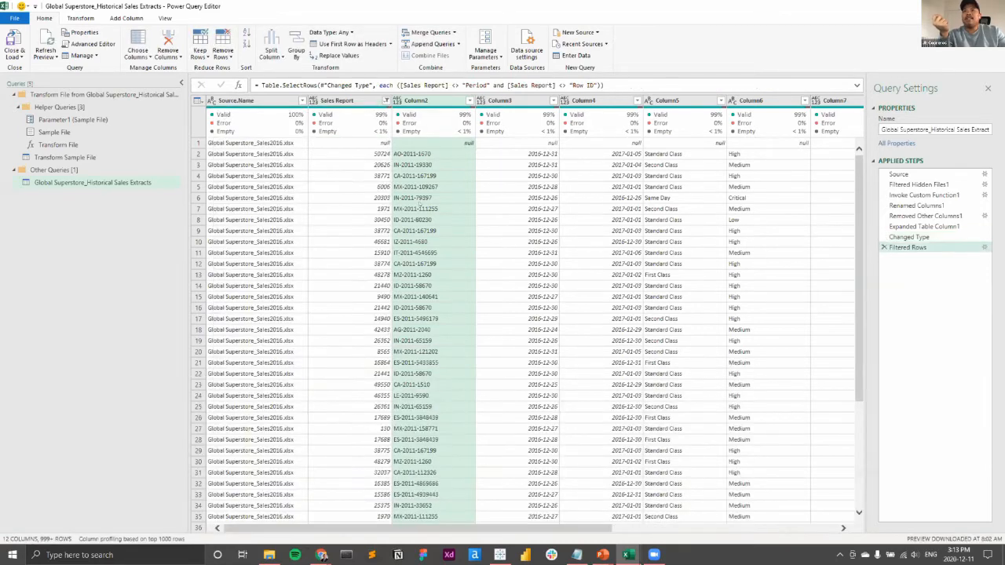
Exclude the null rows from the Sales Report column as well
click(384, 143)
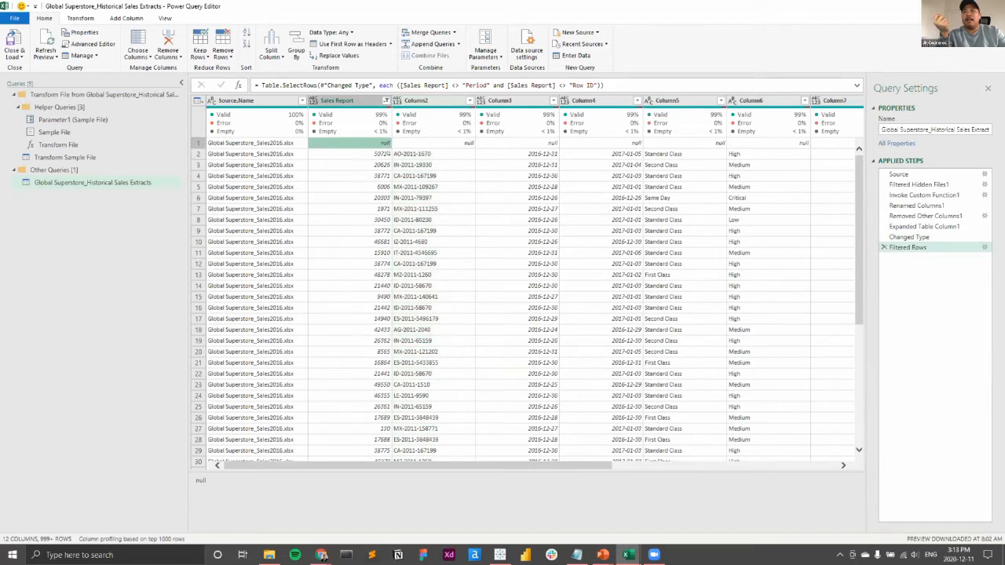
click(385, 100)
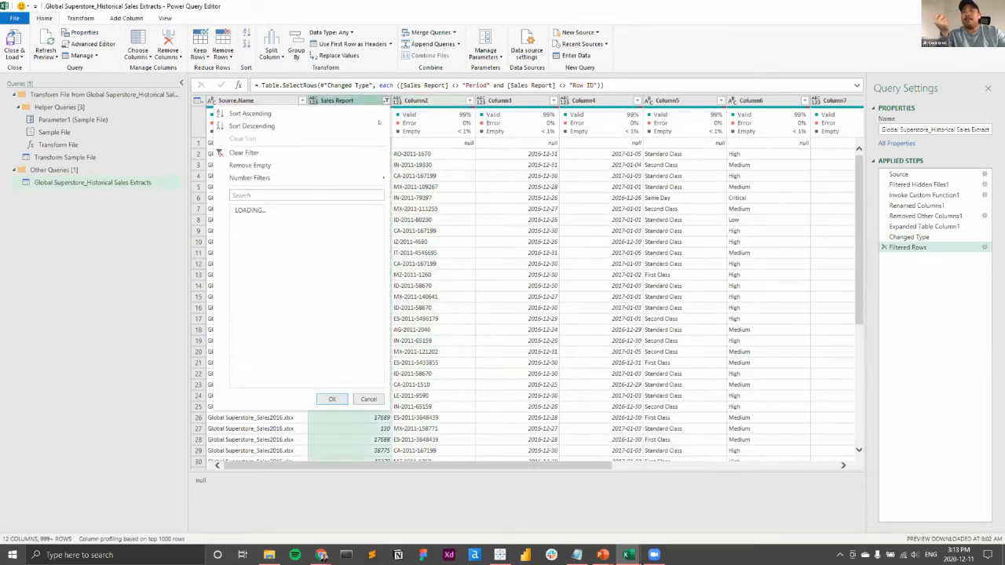
click(239, 221)
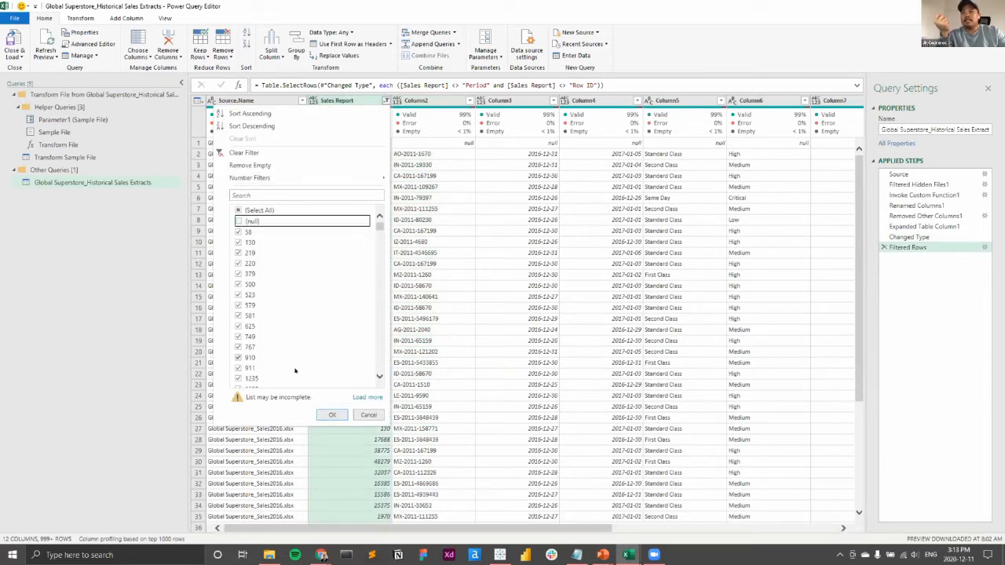
click(333, 415)
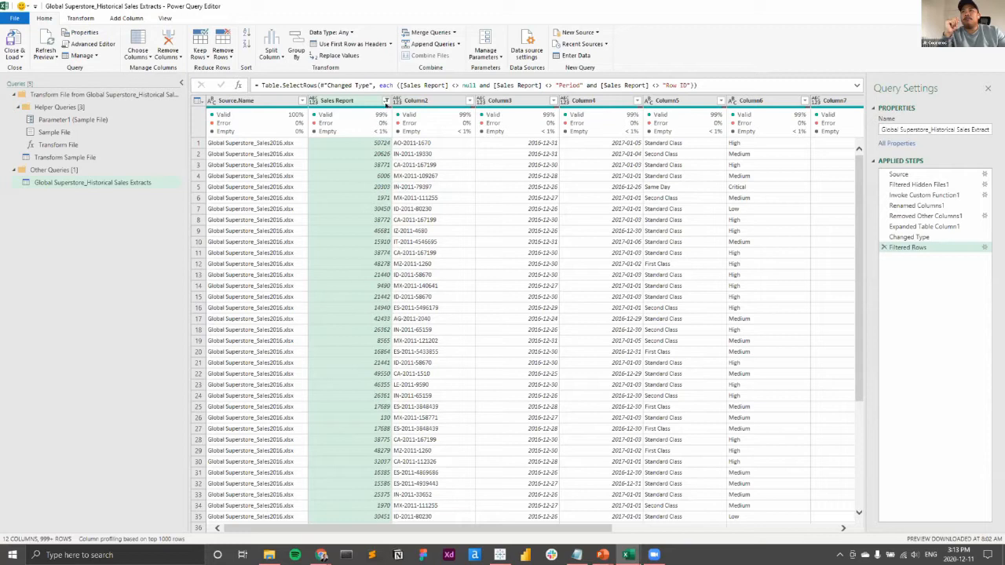
Include the Row ID value in the Sales Report filter again to bring back the header row
click(385, 103)
scroll(371, 246, down, 3)
drag(380, 230, 378, 372)
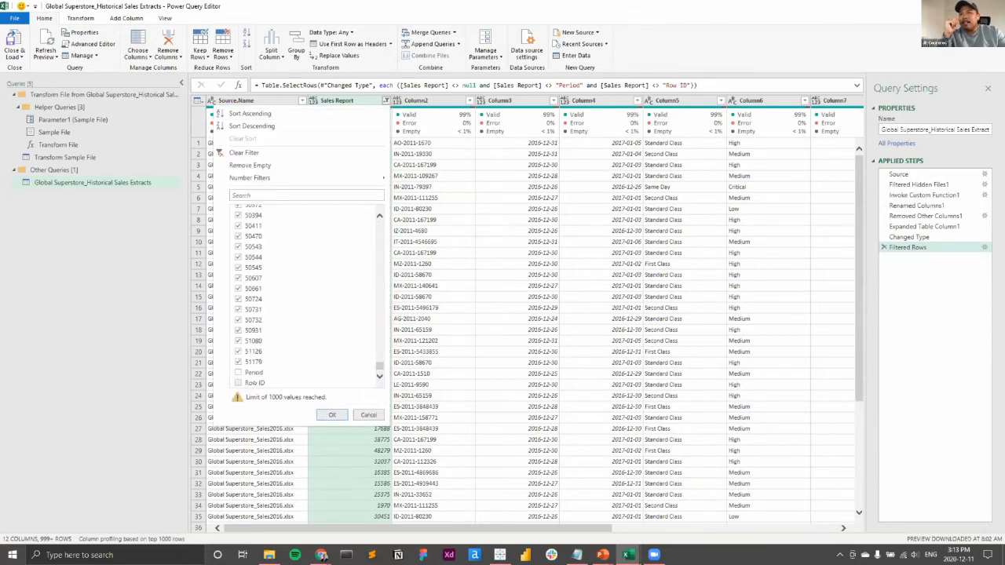
click(331, 415)
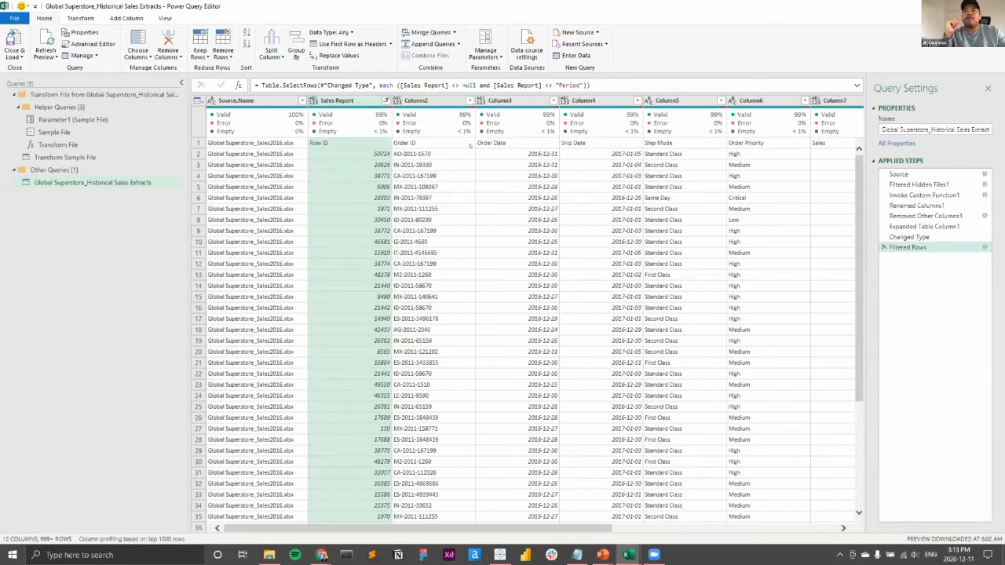
Promote the first row of the combined sales query to column headers
mouse_move(433, 135)
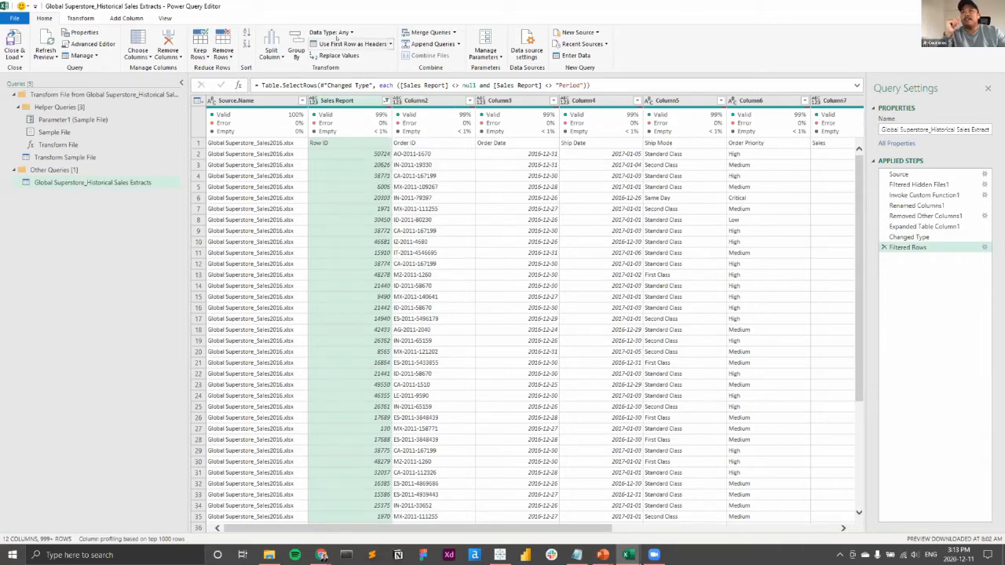
click(346, 43)
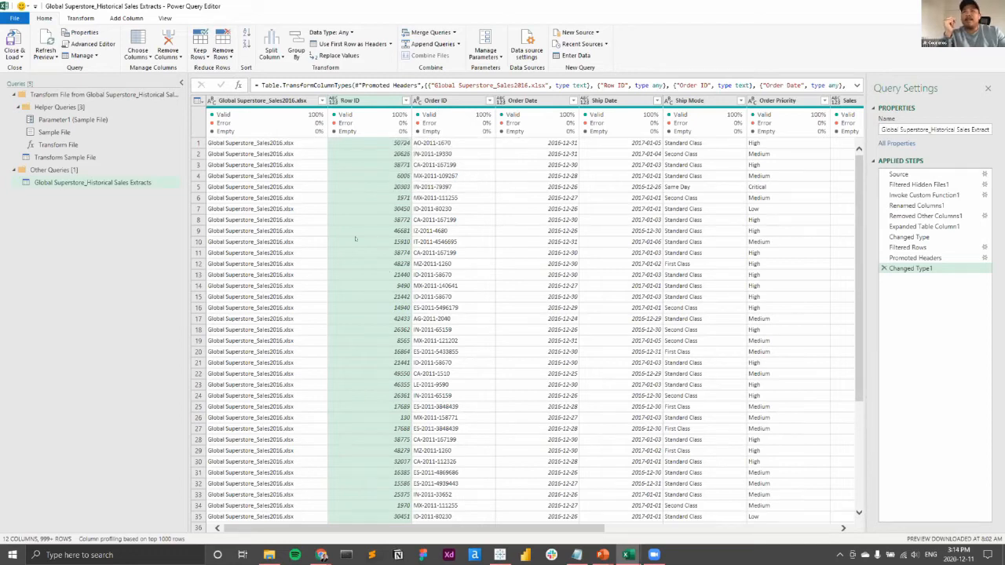
drag(565, 528, 409, 510)
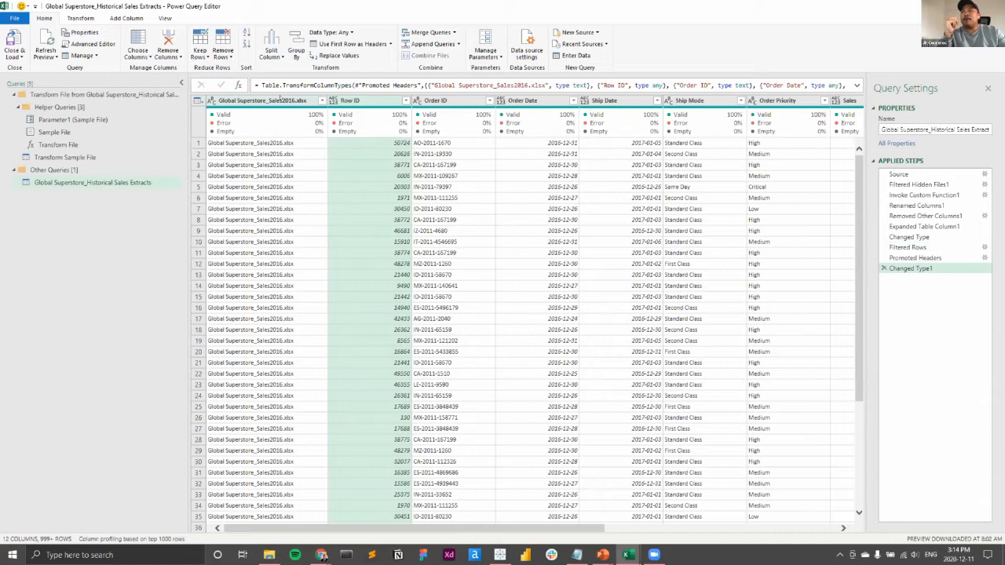
Add a column from examples based only on the Global Superstore_Sales2016.xlsx column, using 2016 as the sample value for the first row
click(280, 100)
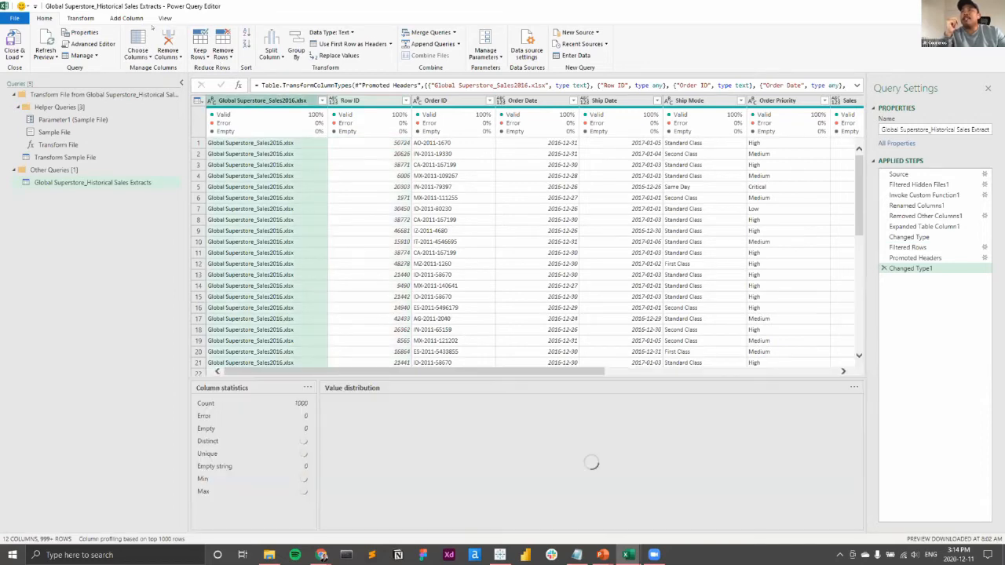
click(134, 22)
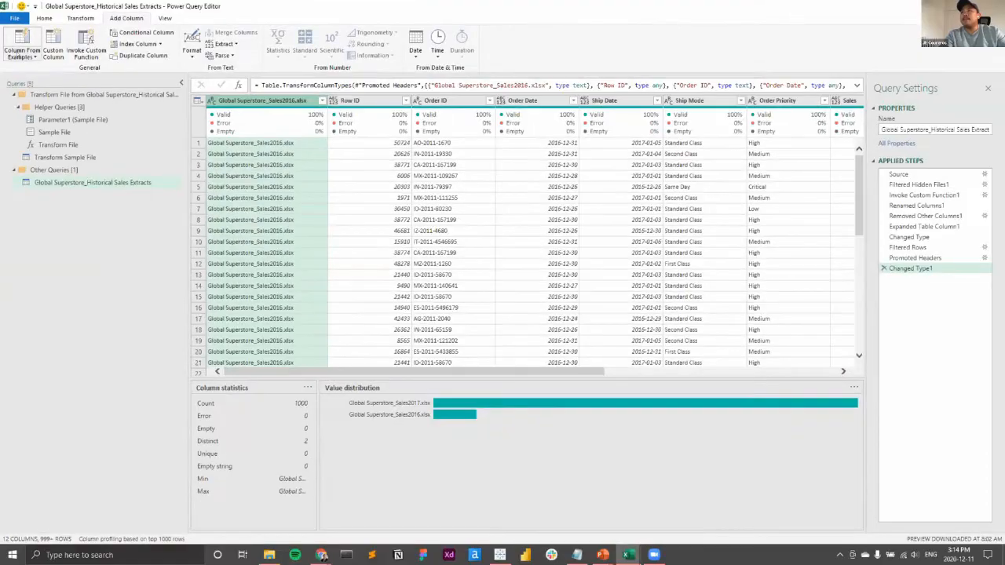
click(21, 55)
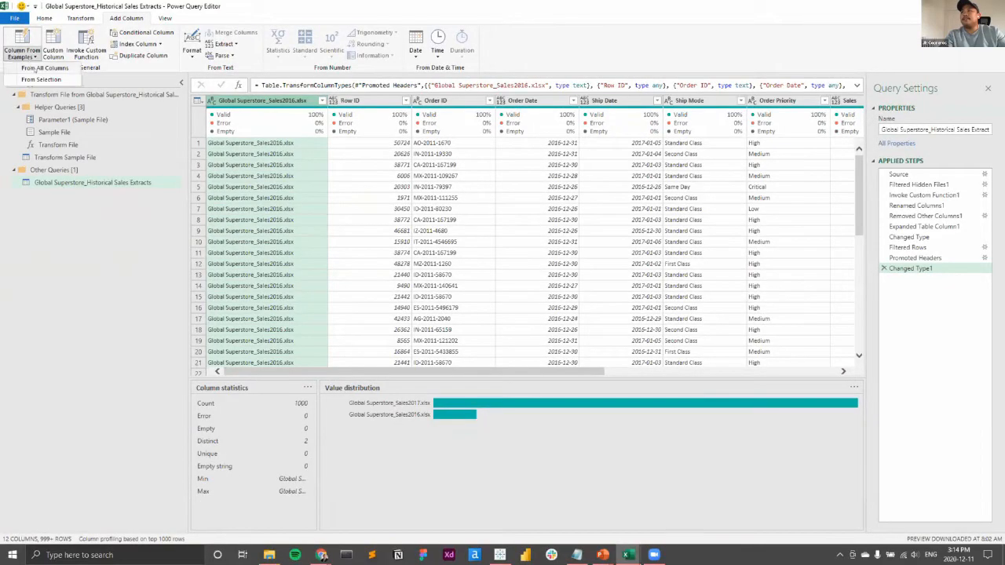
click(48, 78)
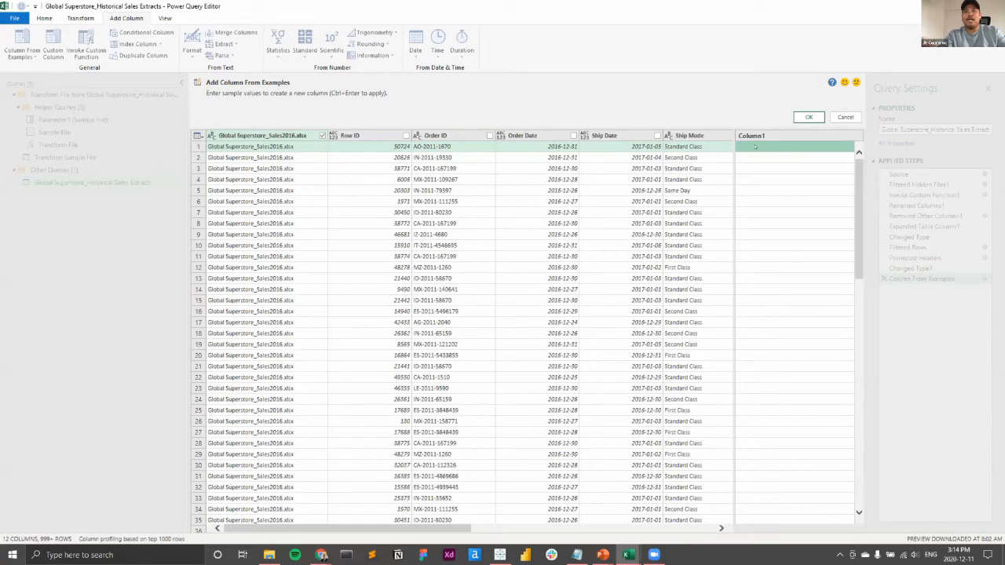
click(755, 146)
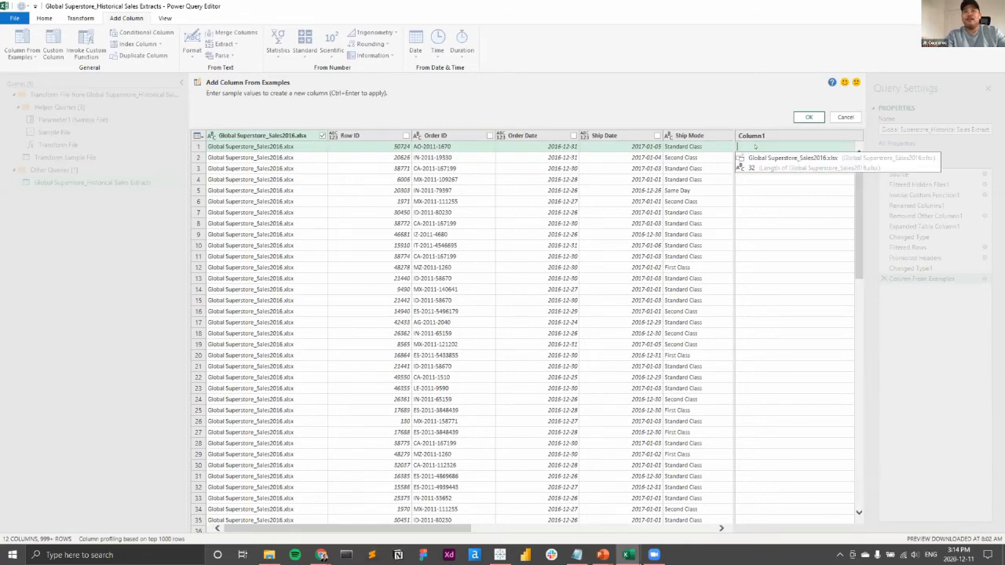
text(2016)
key(Return)
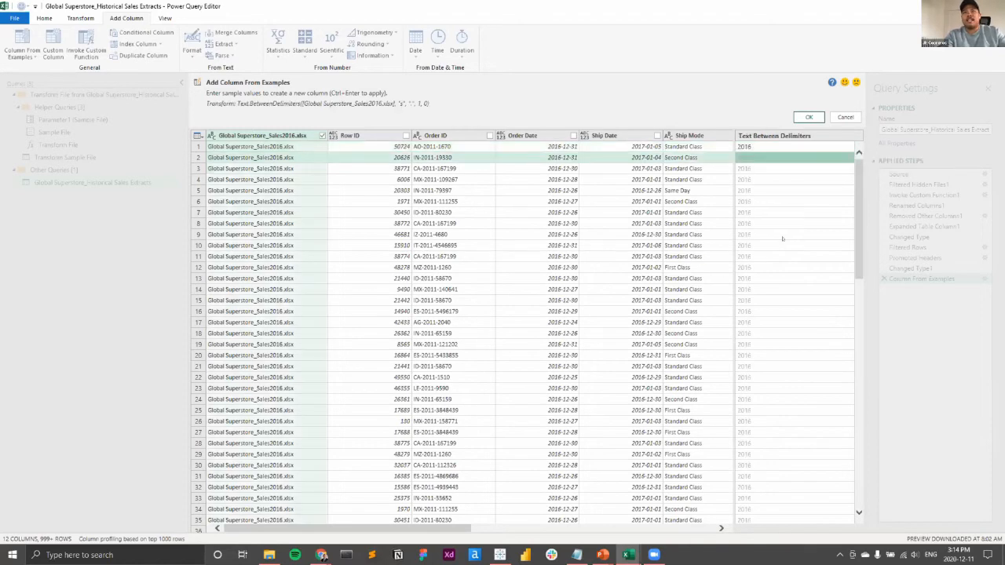
scroll(529, 482, down, 20)
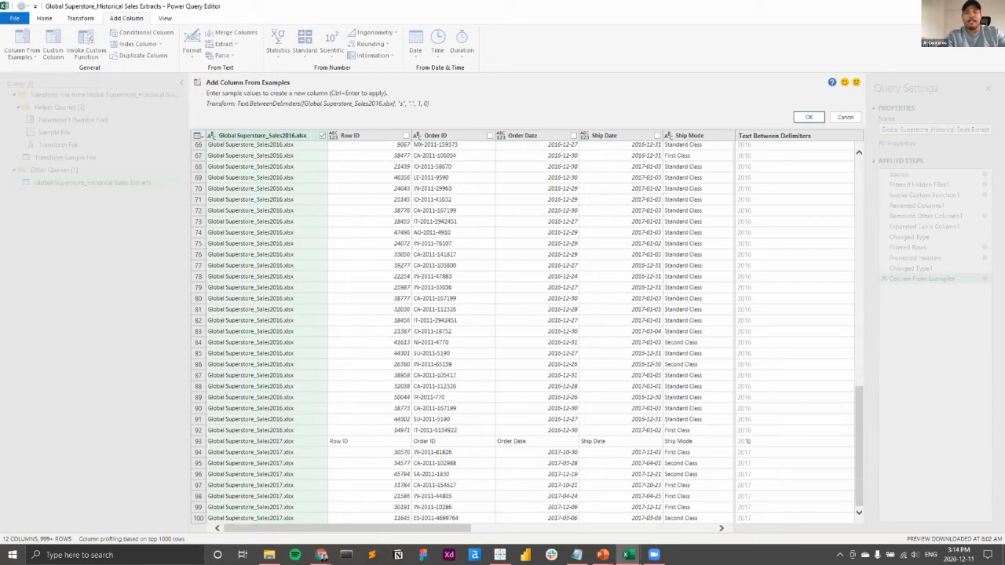
right_click(769, 136)
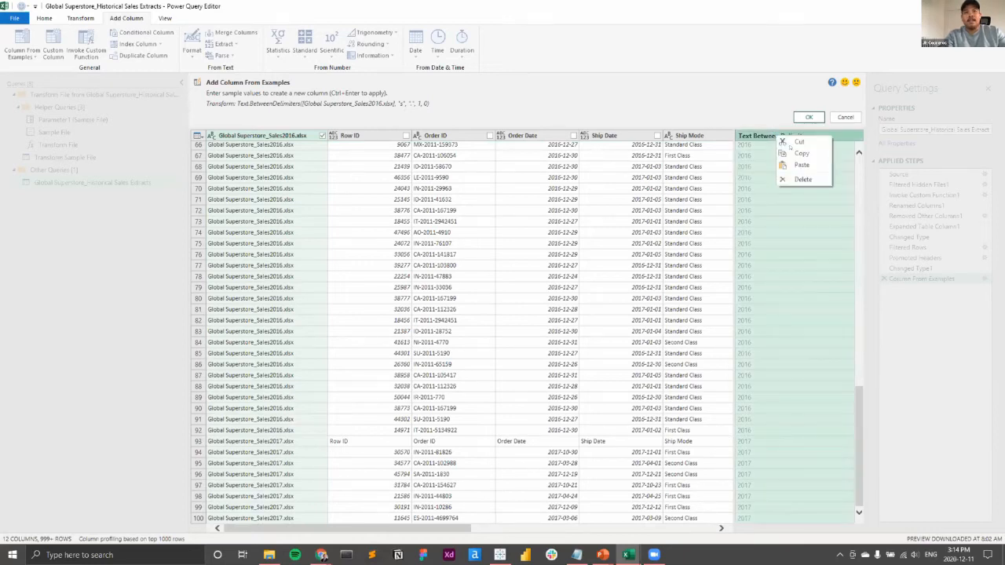
click(808, 117)
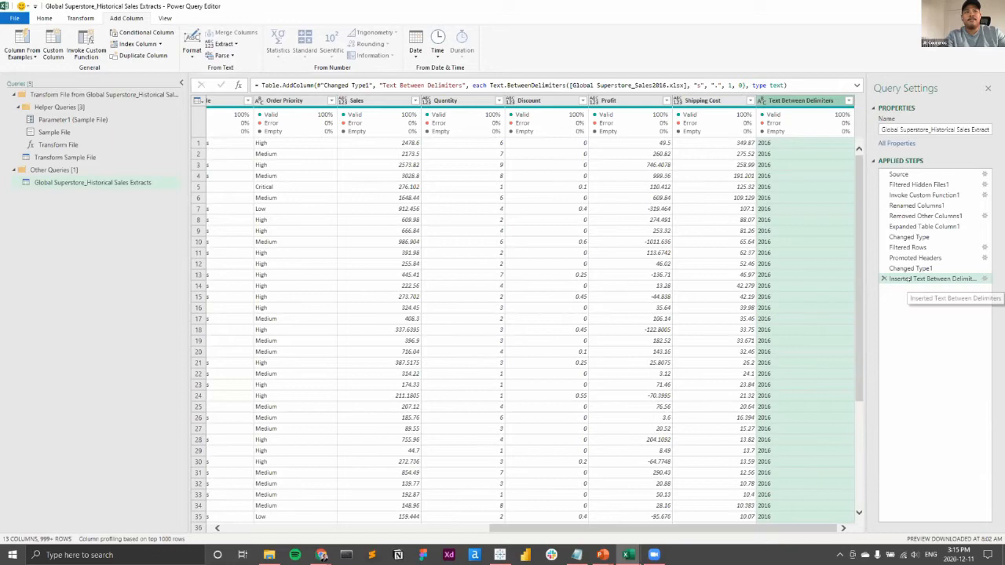
Rename the new Text Between Delimiters column to Period
right_click(808, 104)
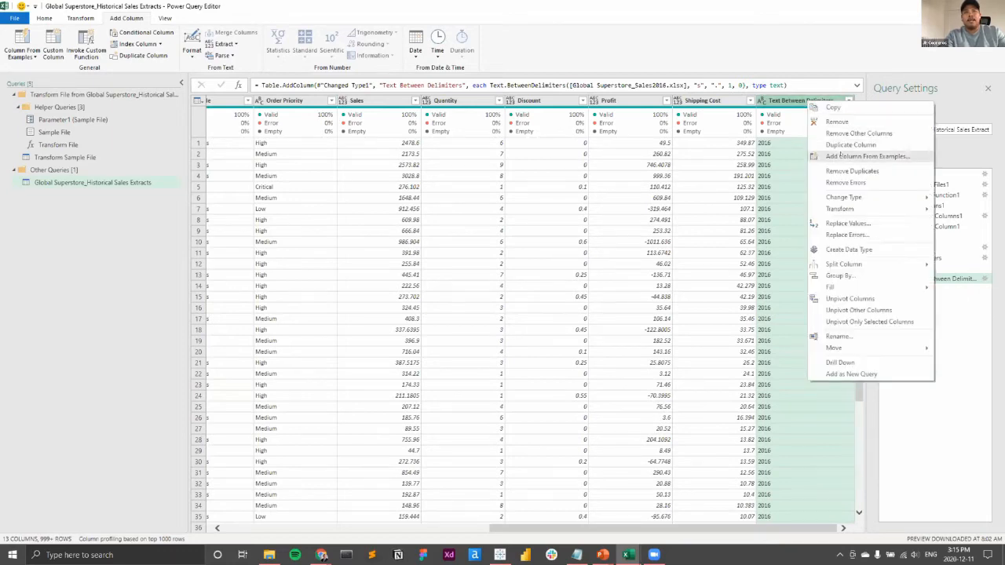
click(838, 336)
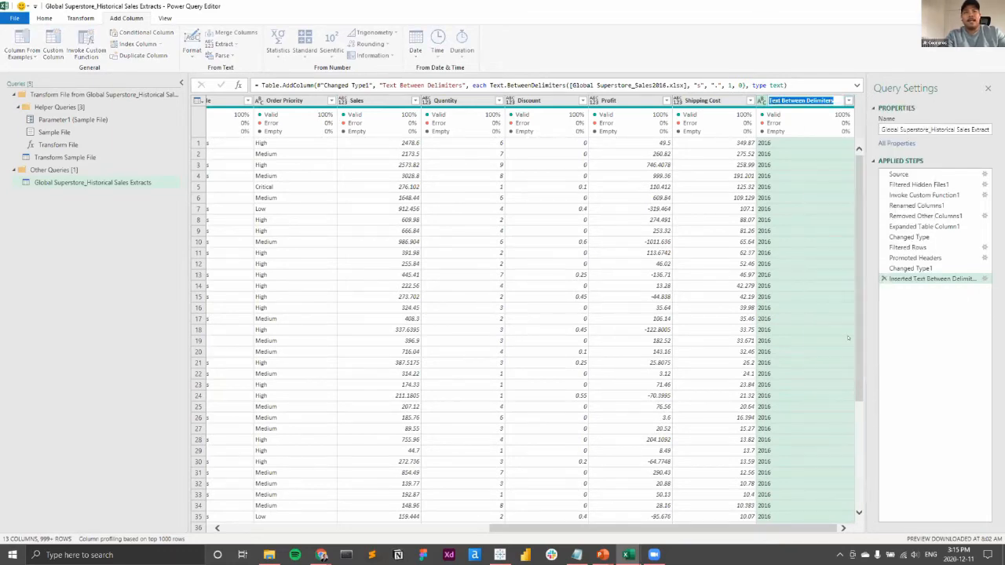
text(Period)
key(Return)
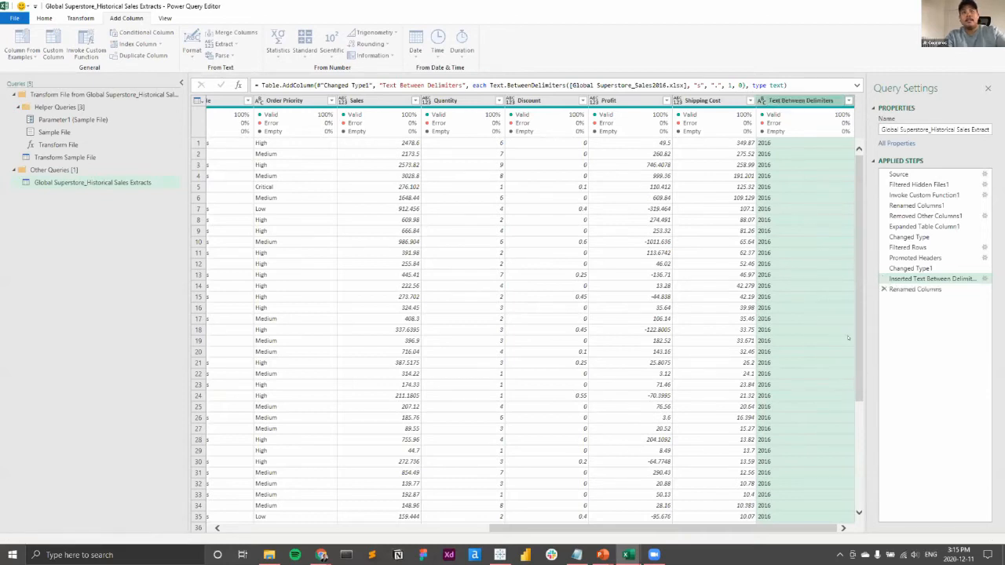
Filter the Row ID column to exclude the repeated header value Row ID
drag(612, 530, 351, 531)
click(349, 100)
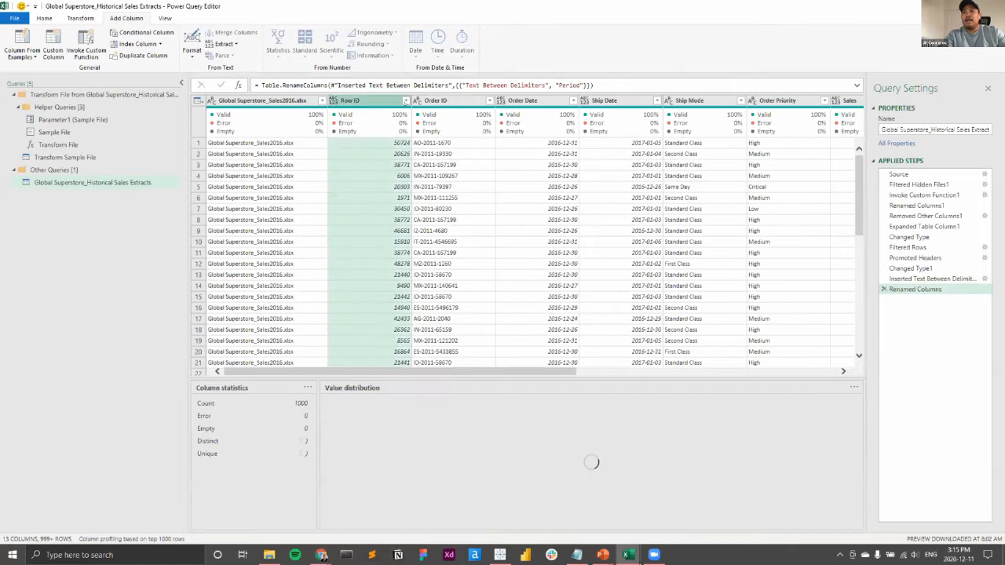
click(405, 100)
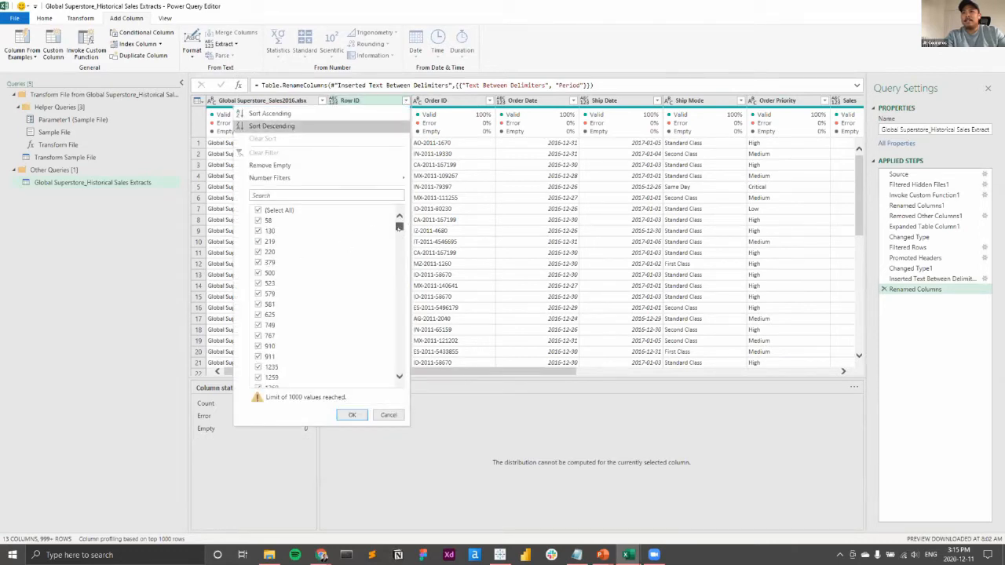
drag(399, 226, 399, 366)
click(276, 382)
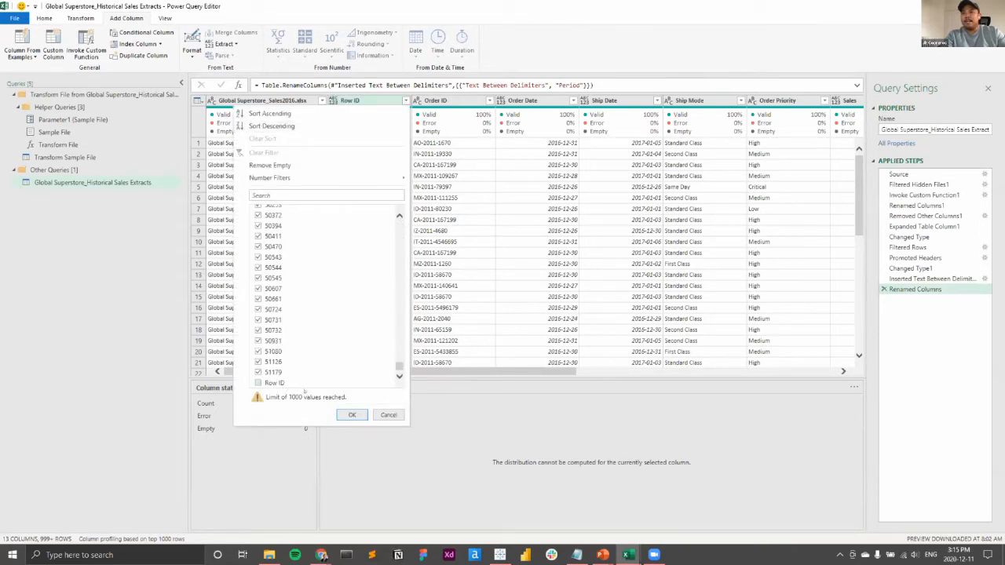
click(350, 415)
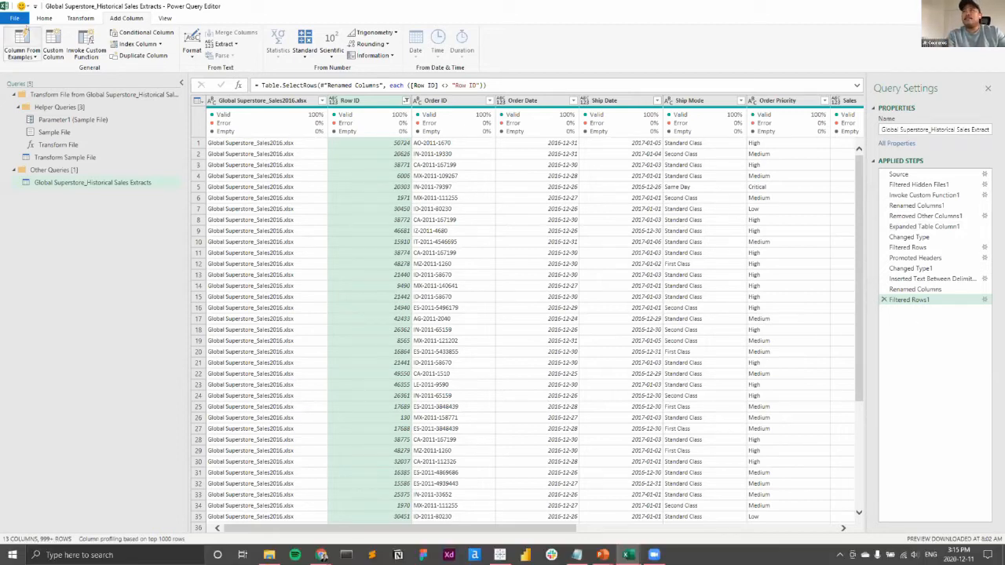
Close and load the query into the workbook, and check which years the Period column's filter offers
click(14, 17)
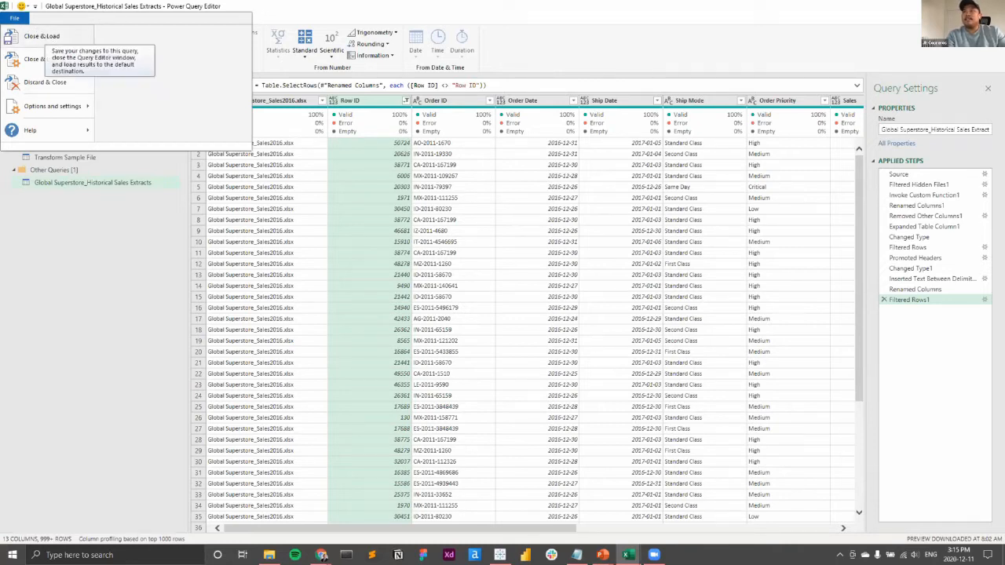
click(41, 36)
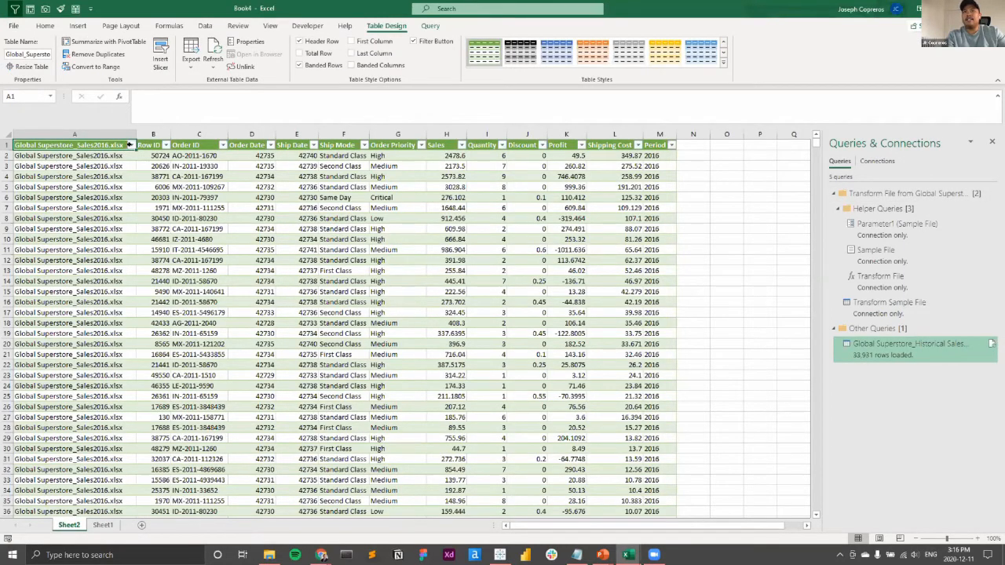
click(670, 145)
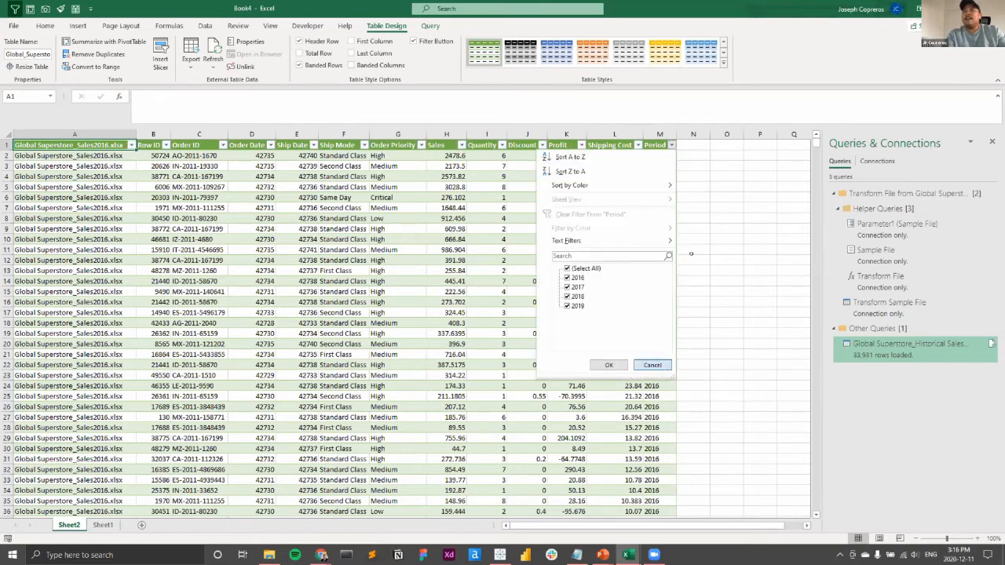
click(726, 250)
Save the workbook as ModernExcel_Local in the 20201210 - Automating Data Prep Using Excel folder
click(14, 25)
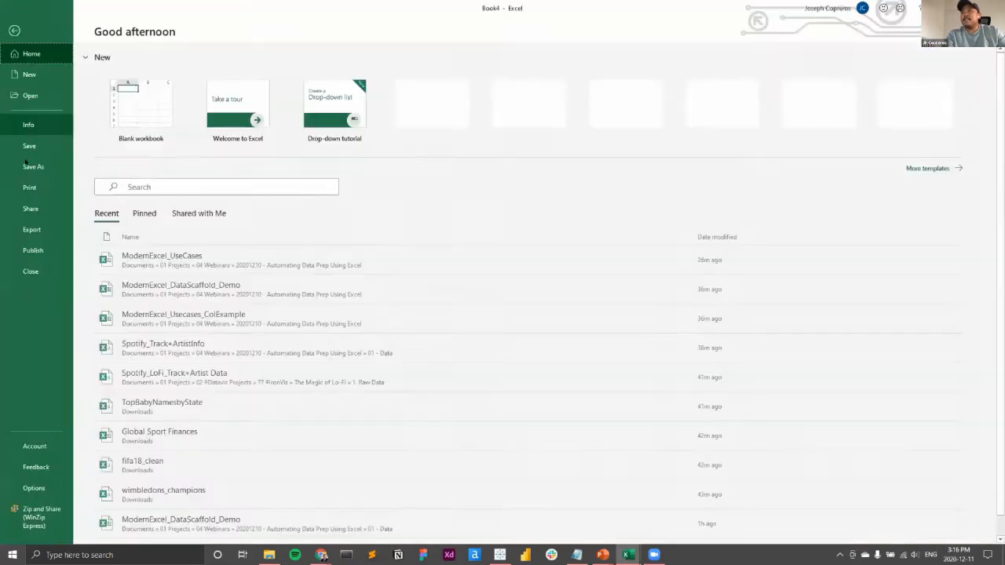
click(33, 165)
click(414, 127)
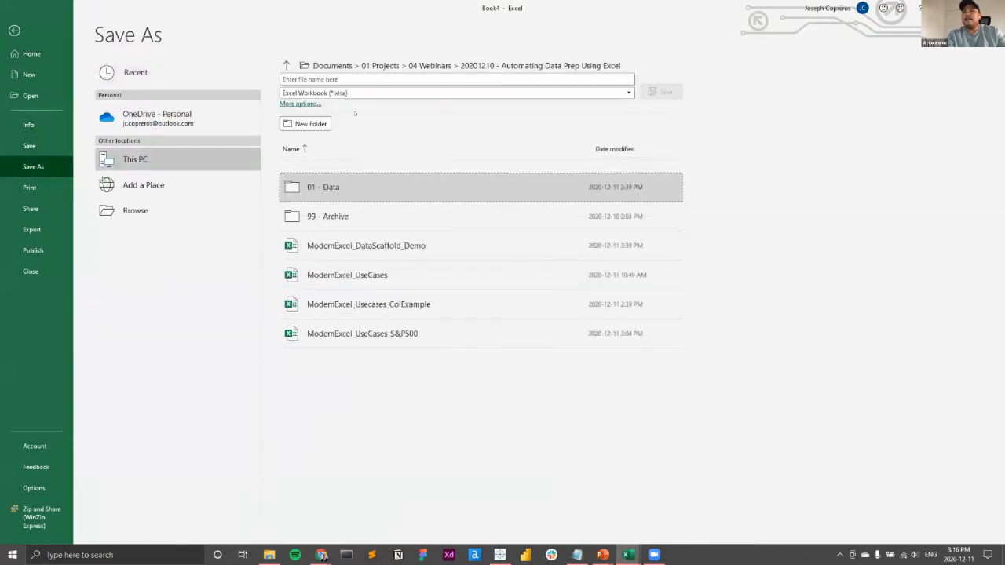
click(330, 80)
text(Modern)
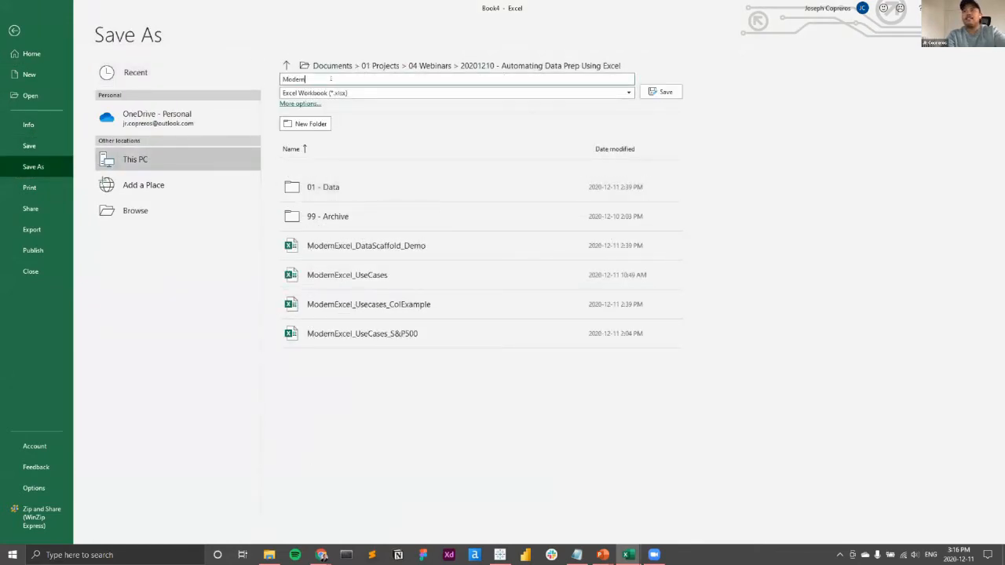
text(Excel_Local)
key(Return)
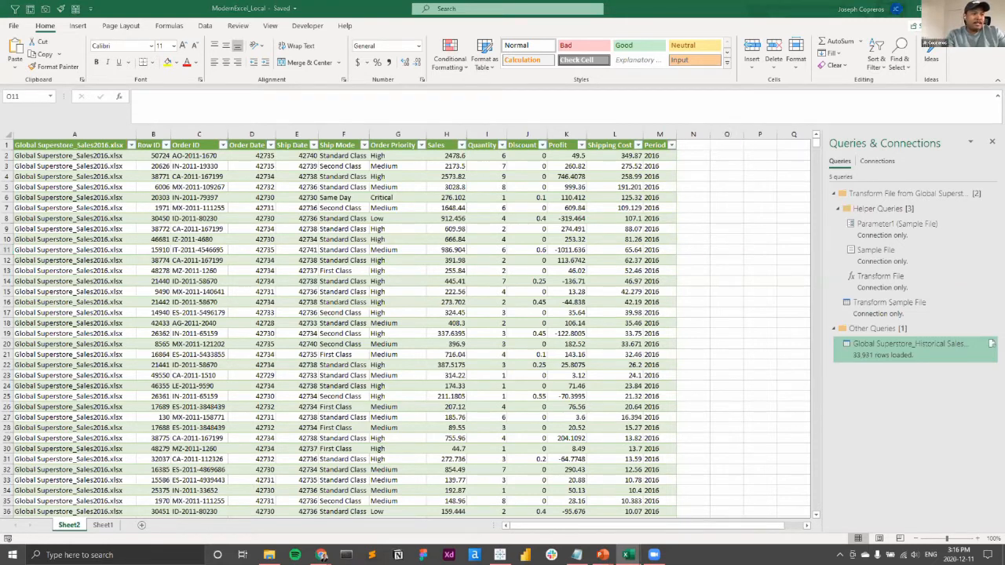
key(alt+Tab)
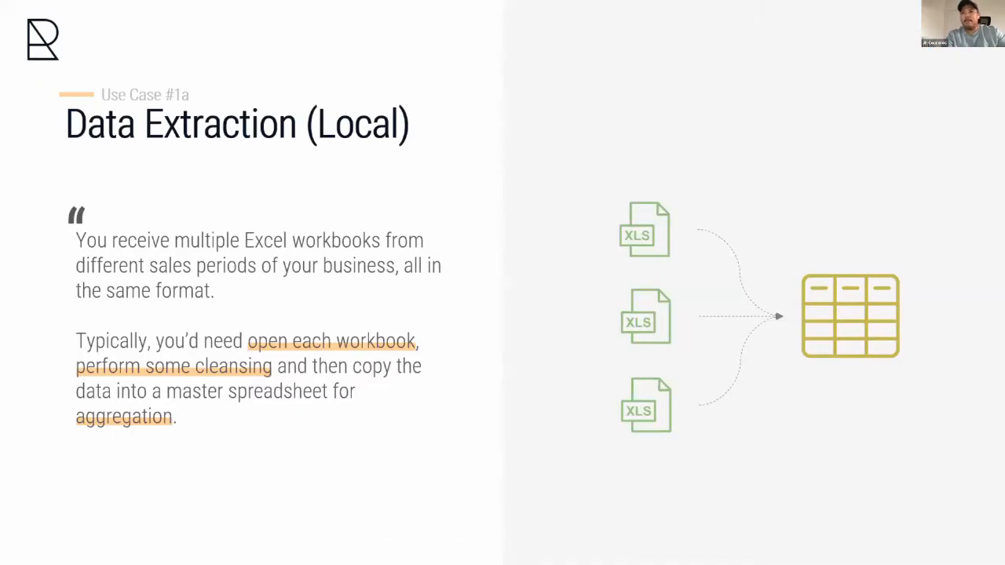
key(Right)
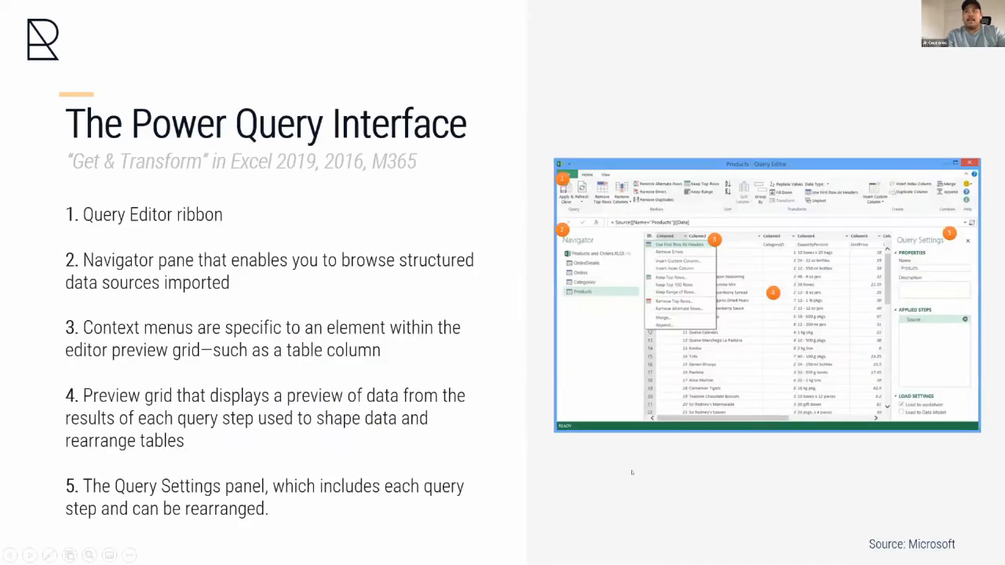
key(Right)
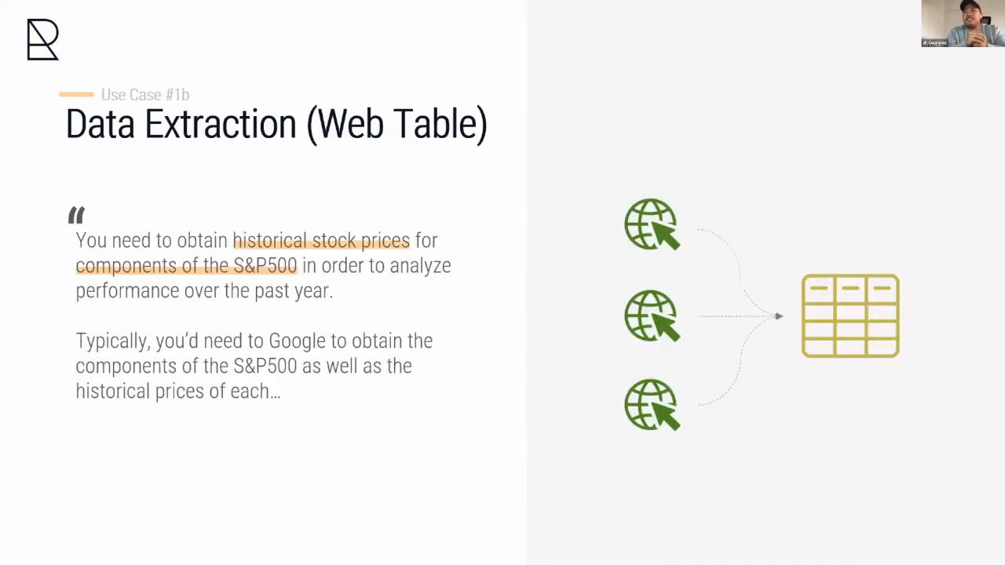
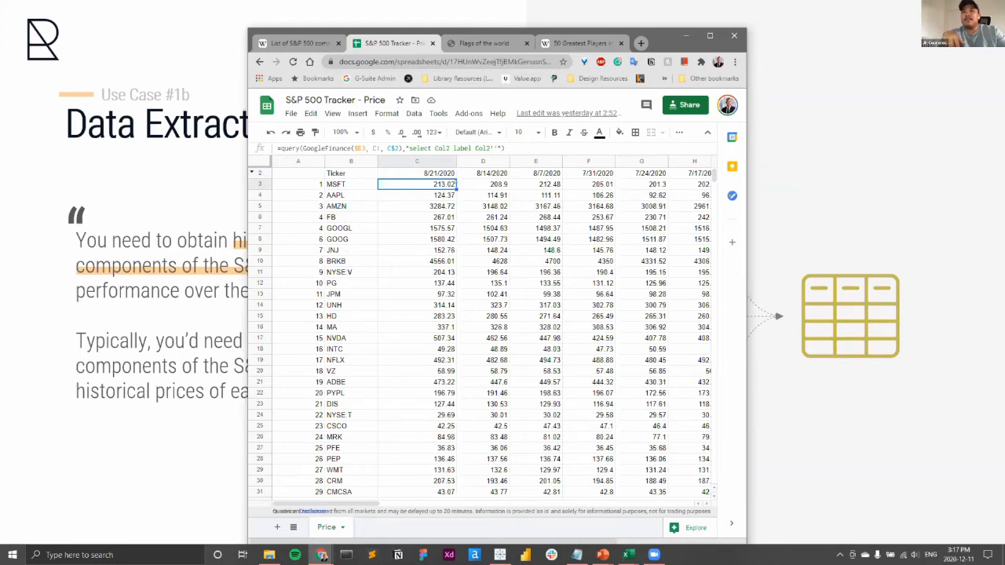
click(685, 36)
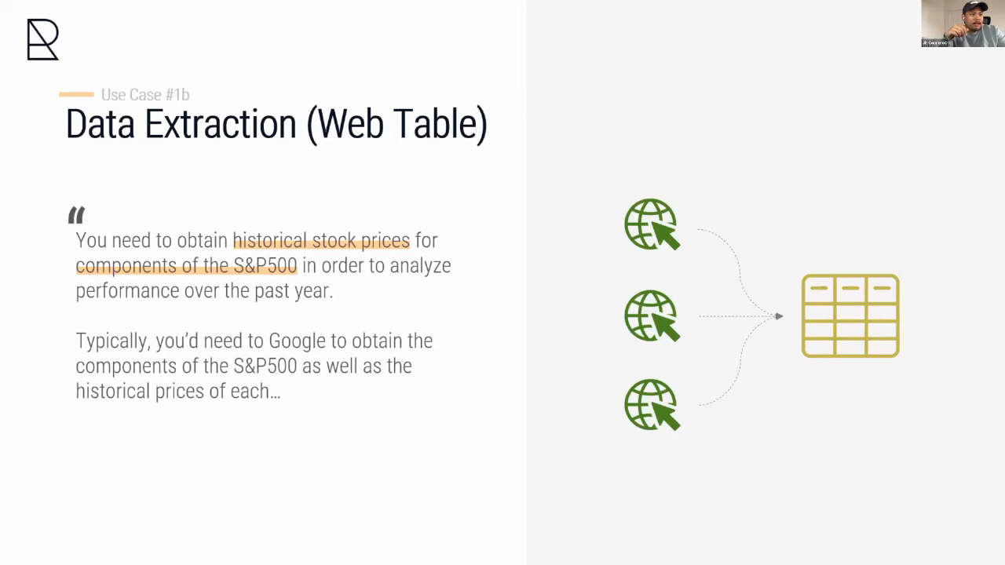
Switch to the ModernExcel_UseCases_S&P500 workbook in Excel and create a new blank workbook from there
key(super+d)
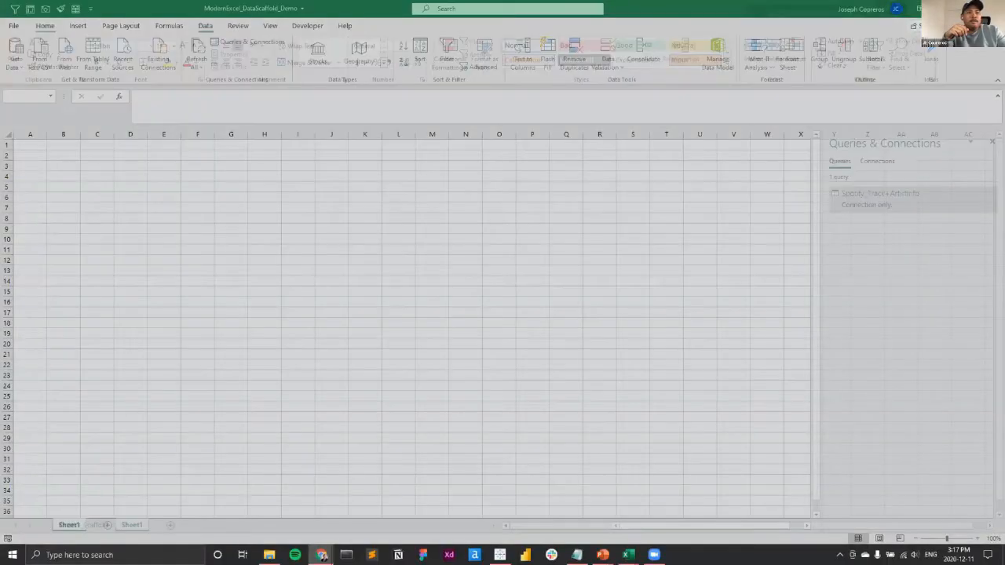
click(581, 502)
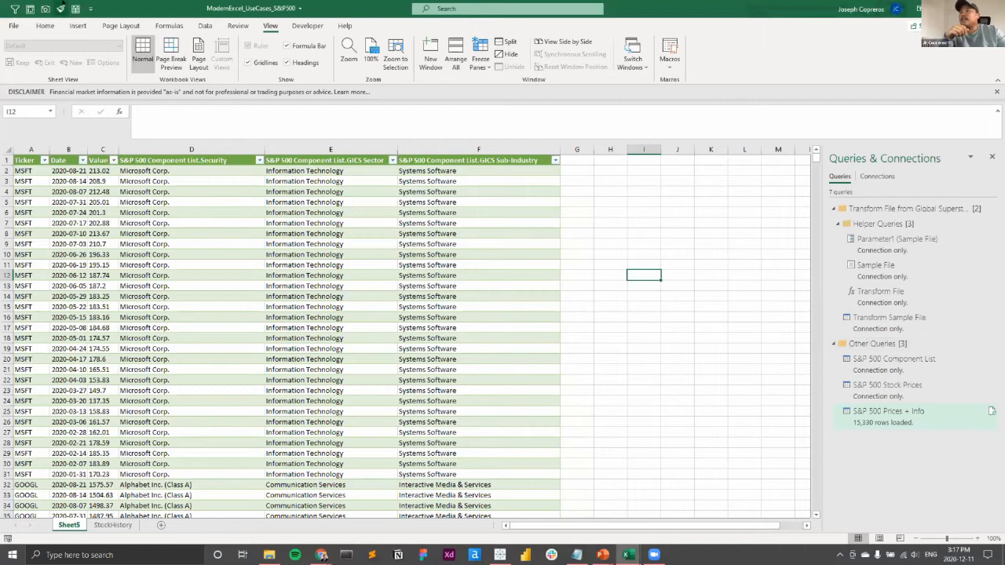
click(14, 25)
click(33, 74)
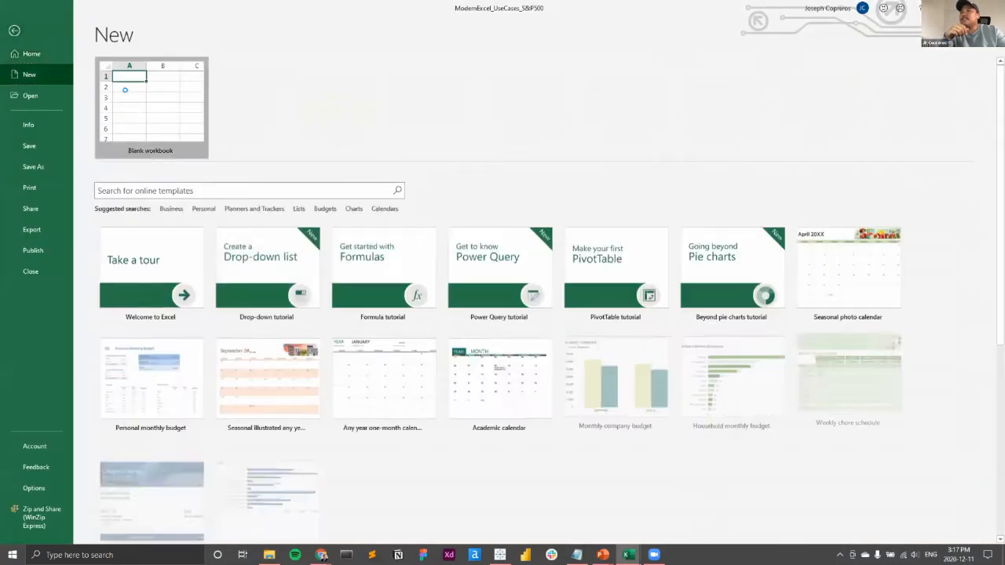
click(126, 90)
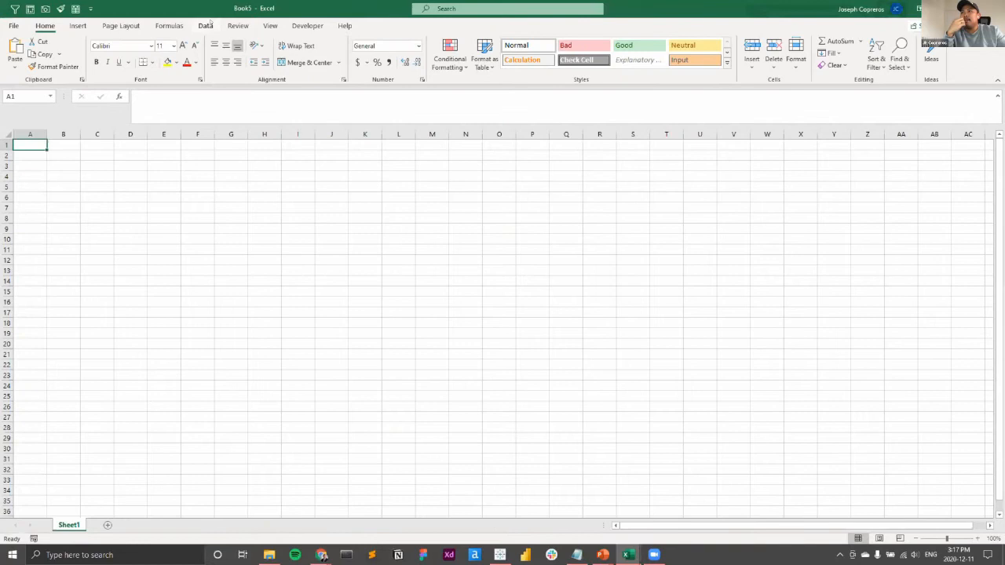
click(206, 25)
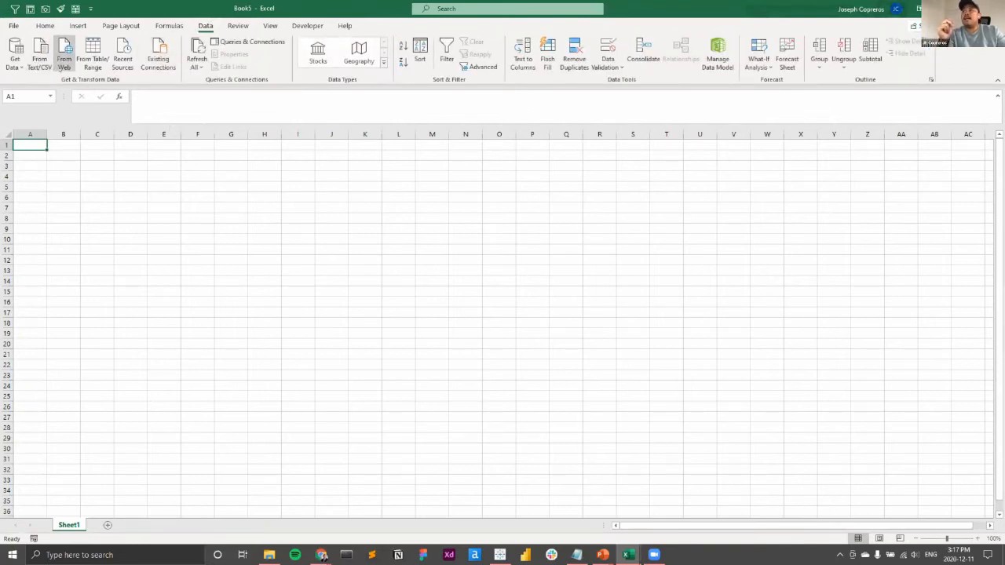
click(66, 66)
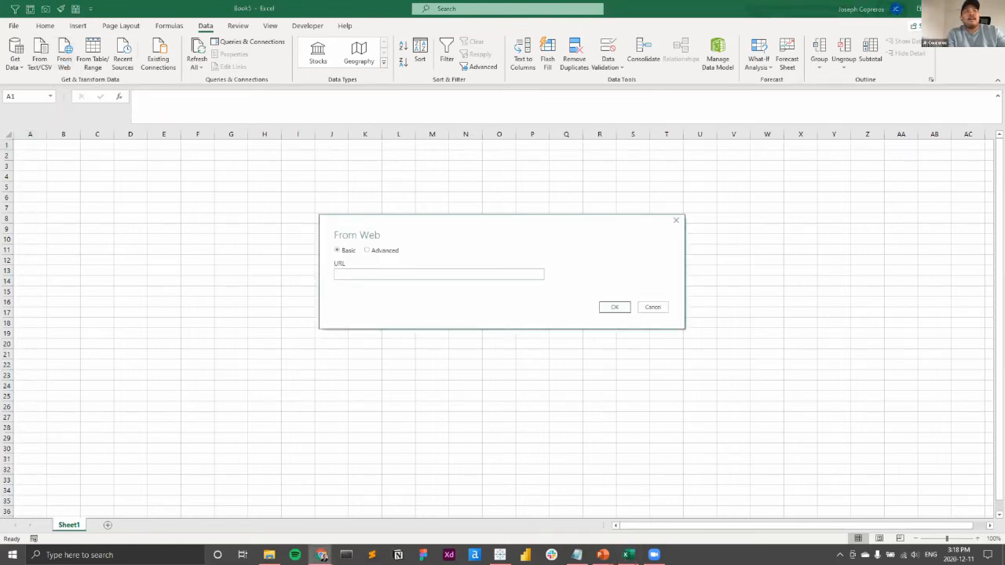
text(https://en.wikipedia.org/wiki/List_of_S%26P_500_companies)
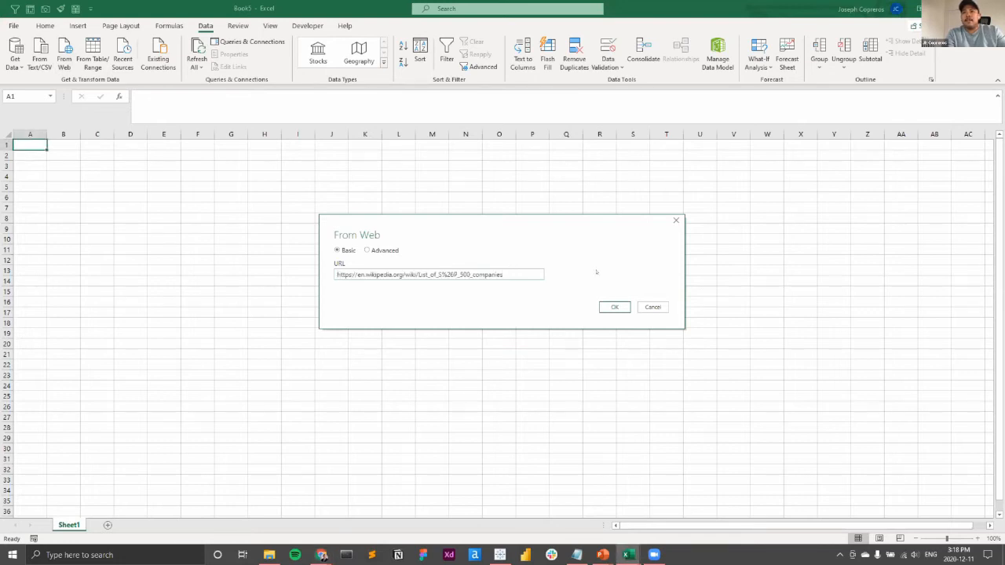
click(611, 311)
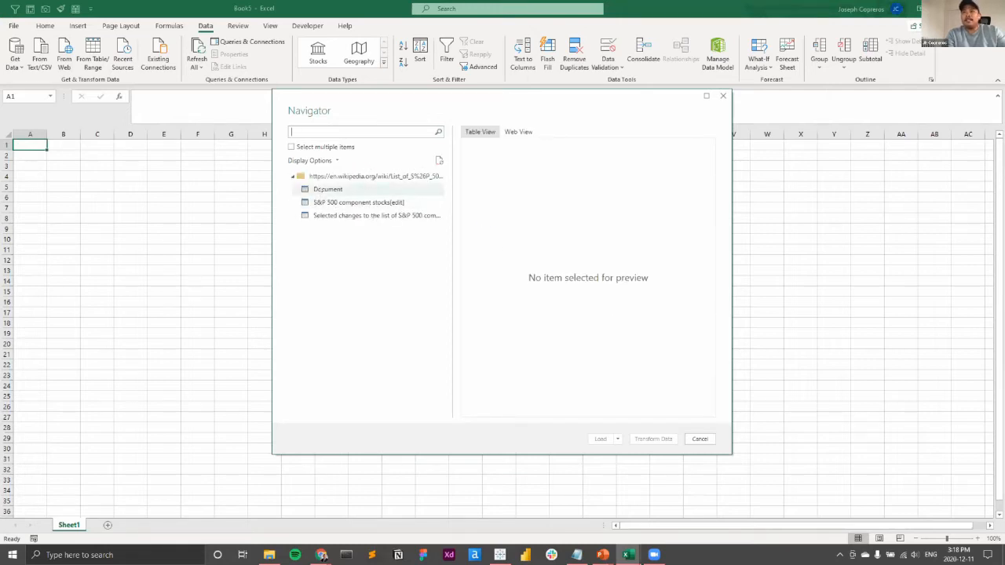
Preview the tables detected on the page and open S&P 500 component stocks[edit] for transformation in the Power Query Editor
click(327, 190)
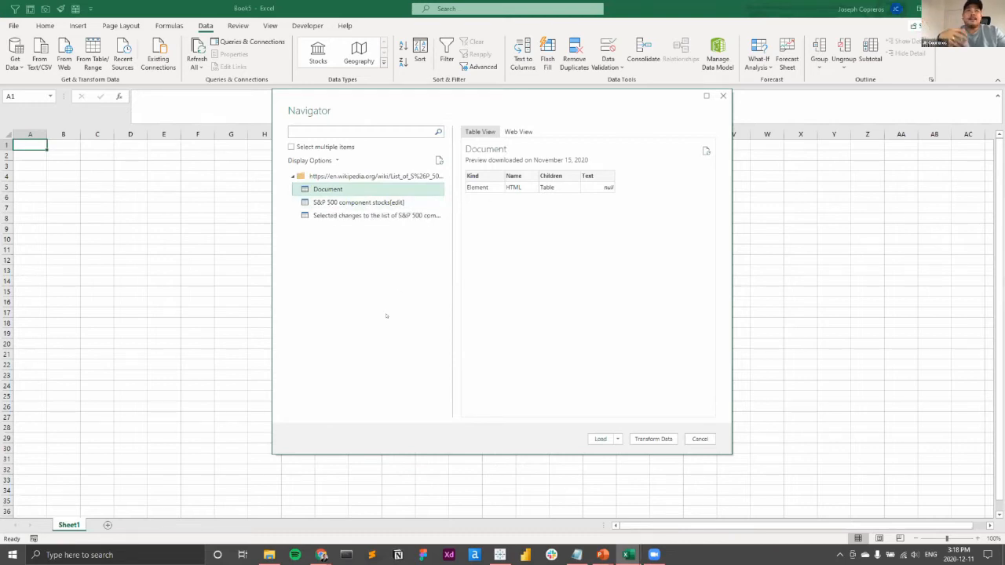
click(337, 203)
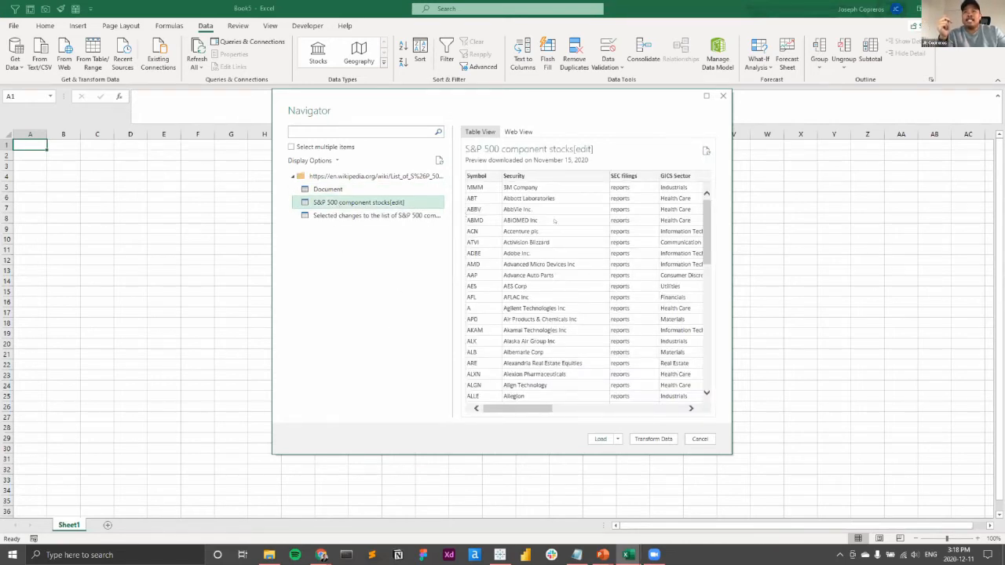
drag(538, 407, 464, 377)
click(369, 215)
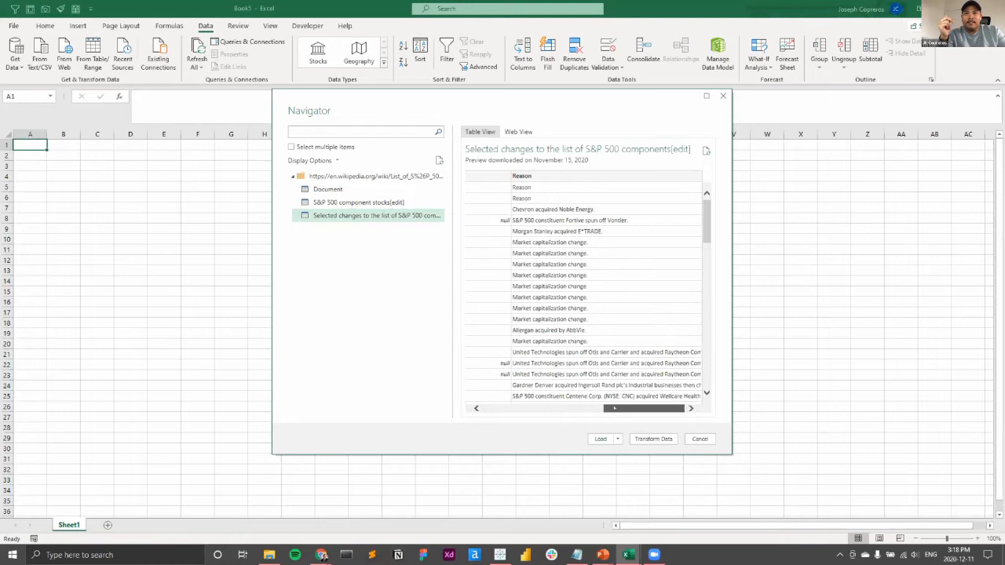
click(361, 201)
click(518, 131)
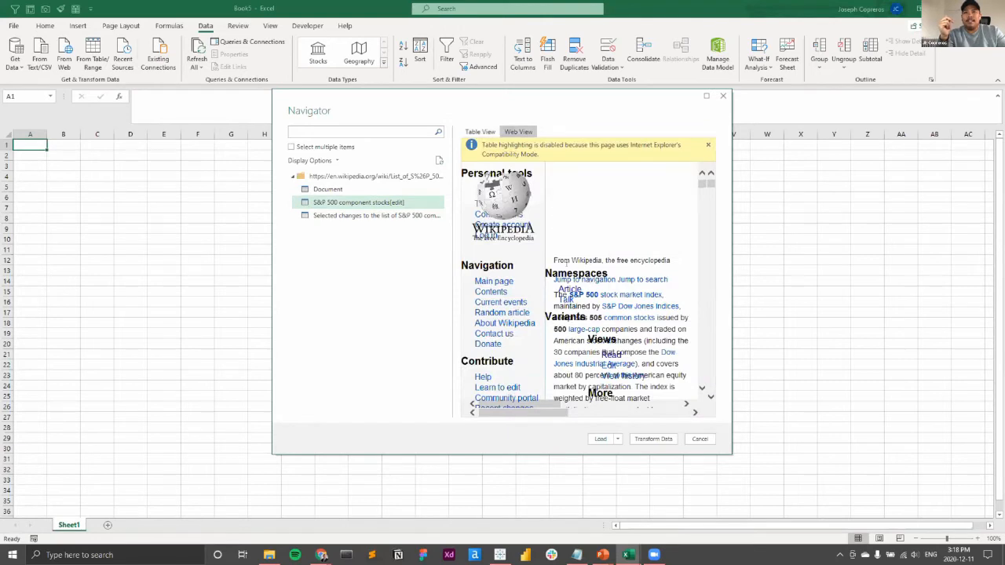
click(486, 132)
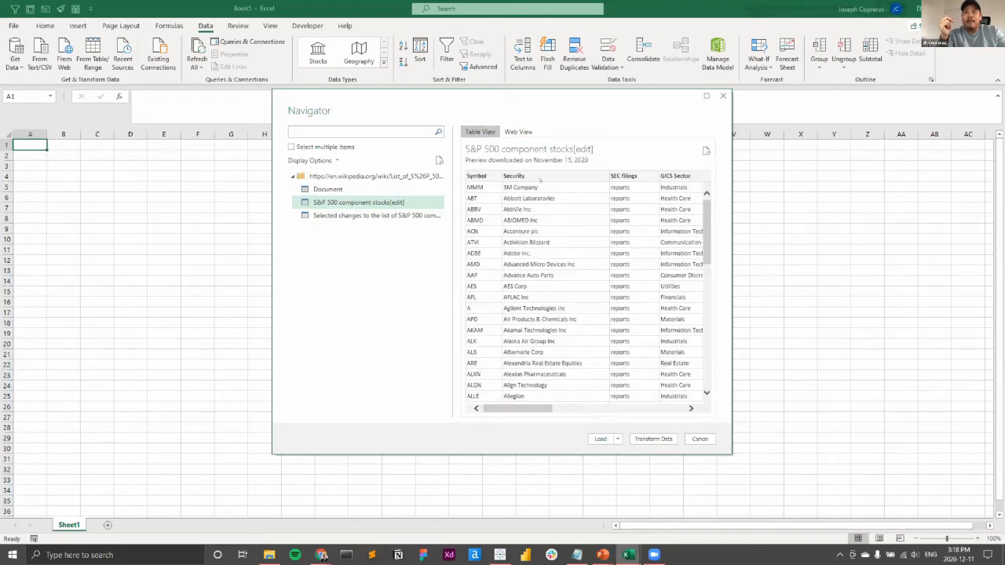
mouse_move(518, 409)
mouse_down()
mouse_move(713, 407)
mouse_move(512, 408)
mouse_up()
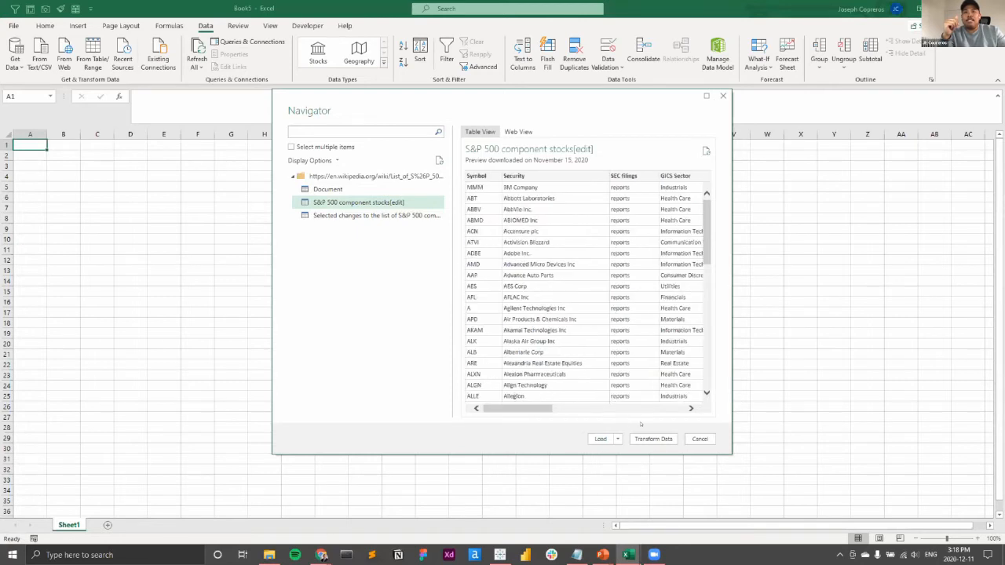
click(655, 439)
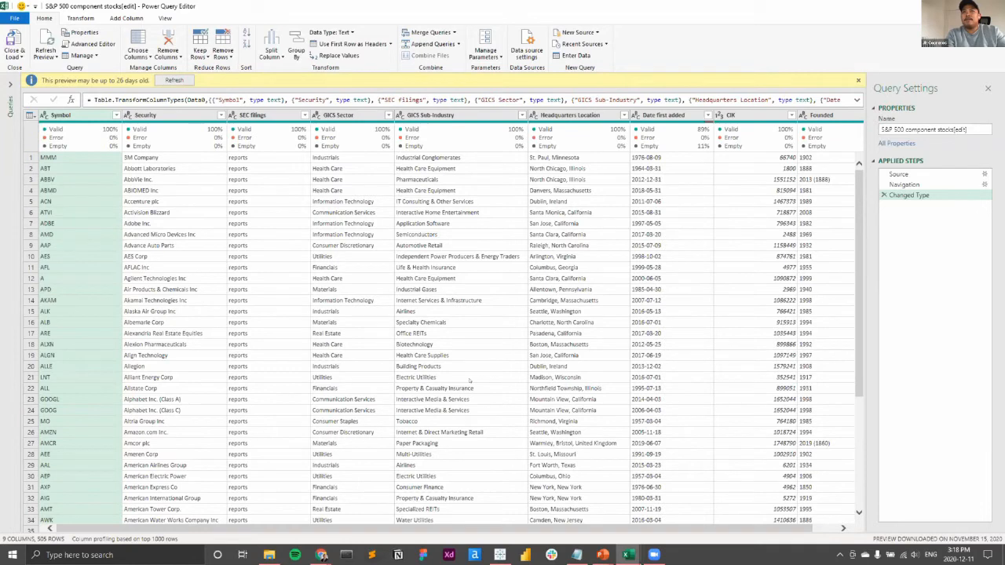
click(10, 85)
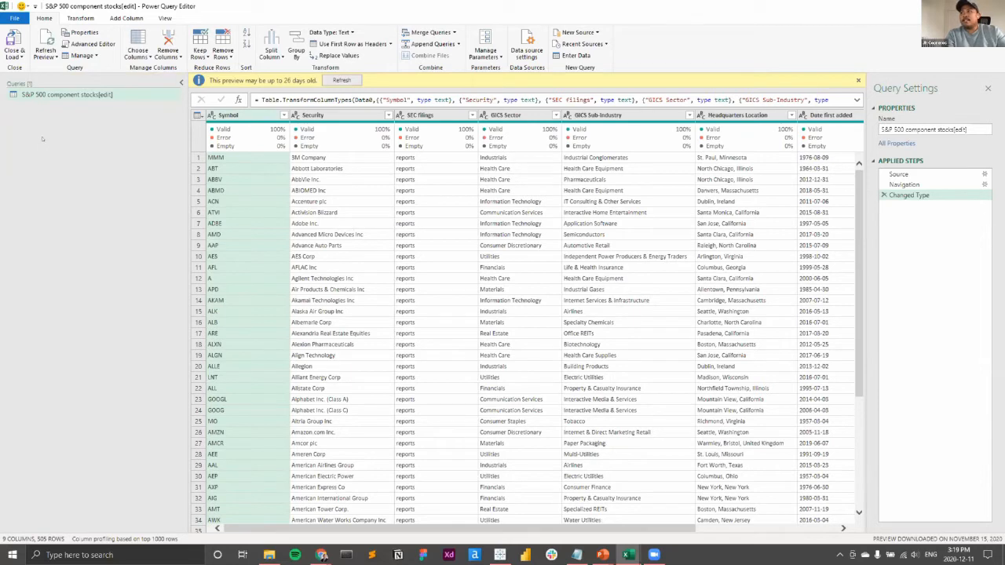
right_click(43, 139)
click(72, 119)
right_click(50, 140)
mouse_move(94, 162)
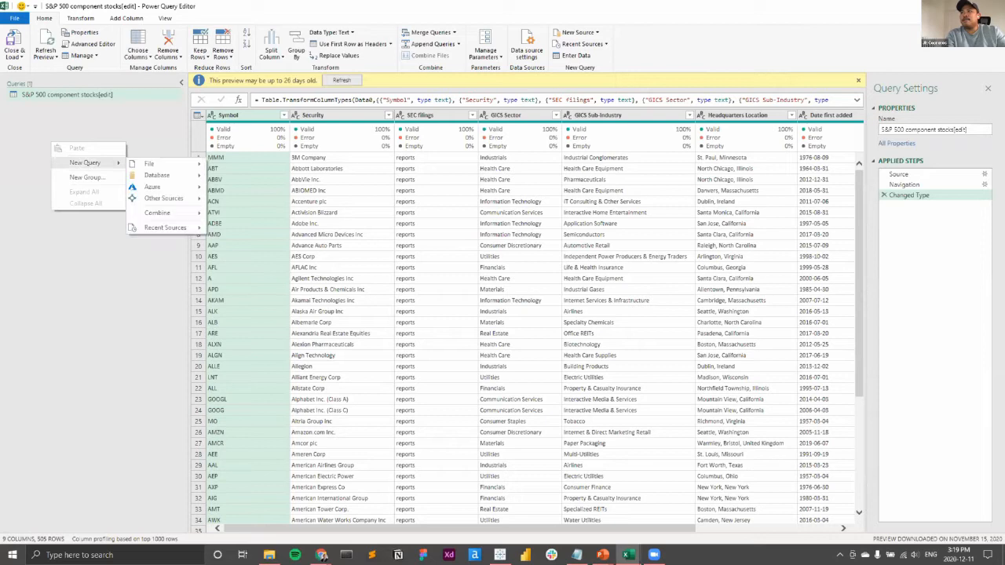
mouse_move(160, 162)
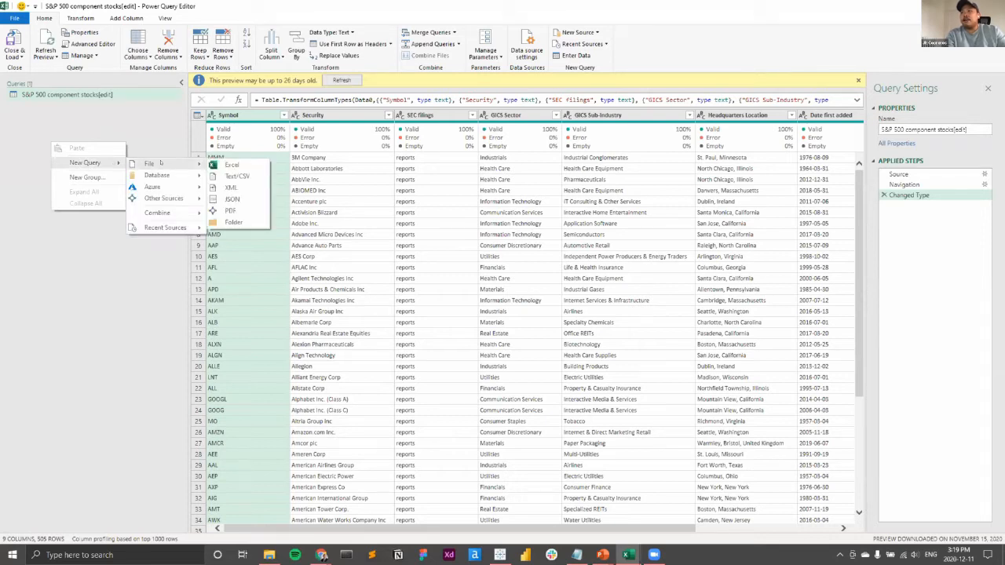
mouse_move(167, 198)
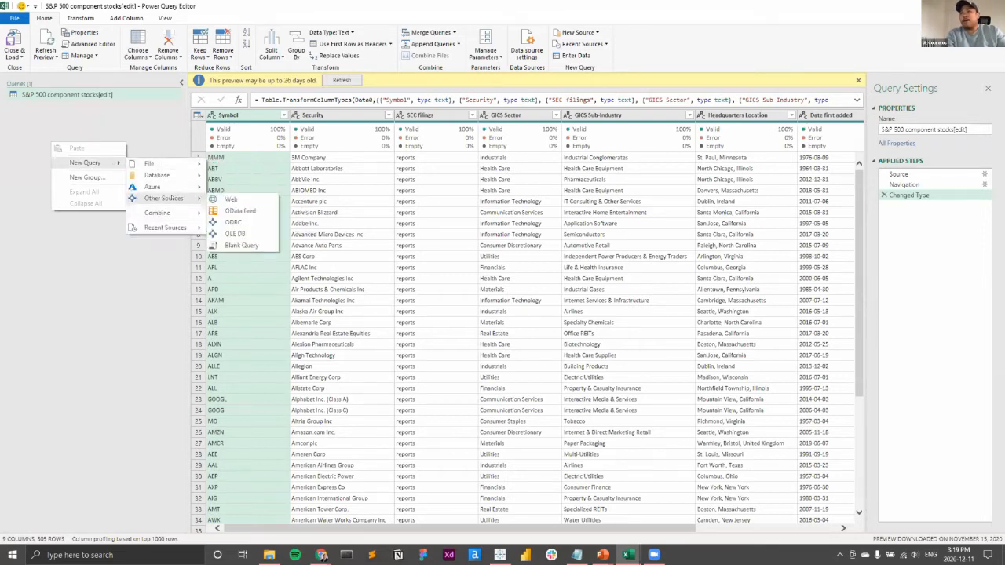
click(244, 199)
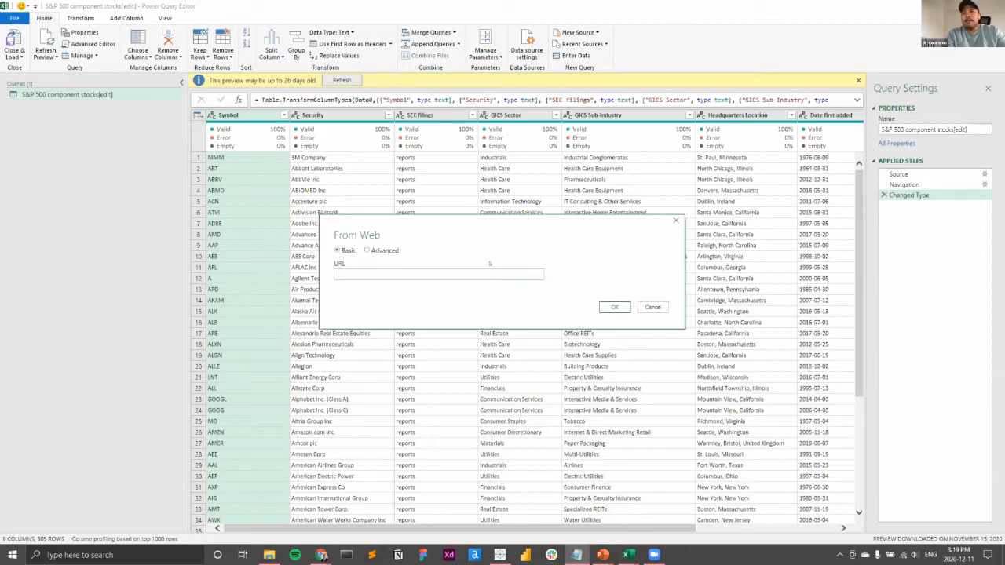
key(ctrl+v)
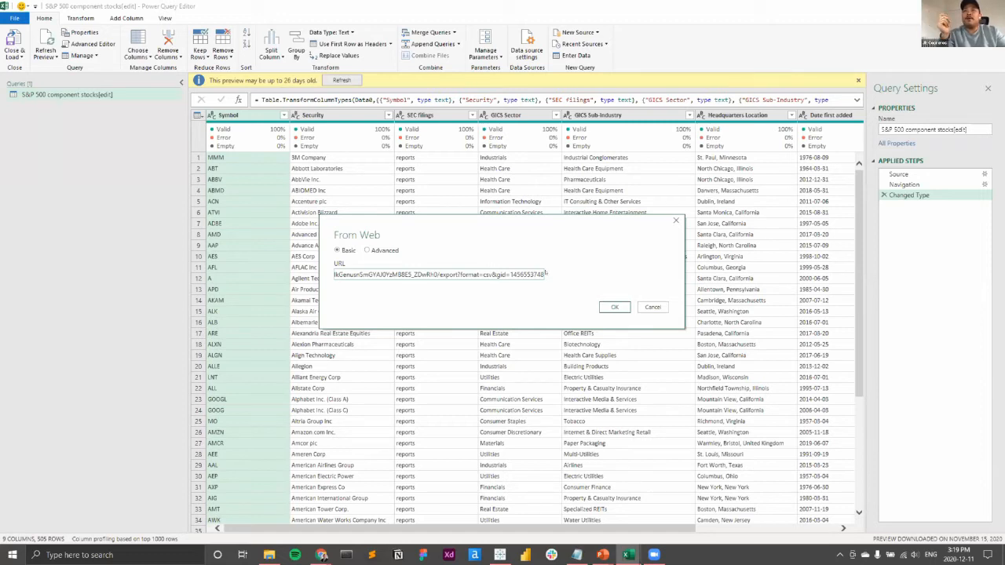
click(604, 304)
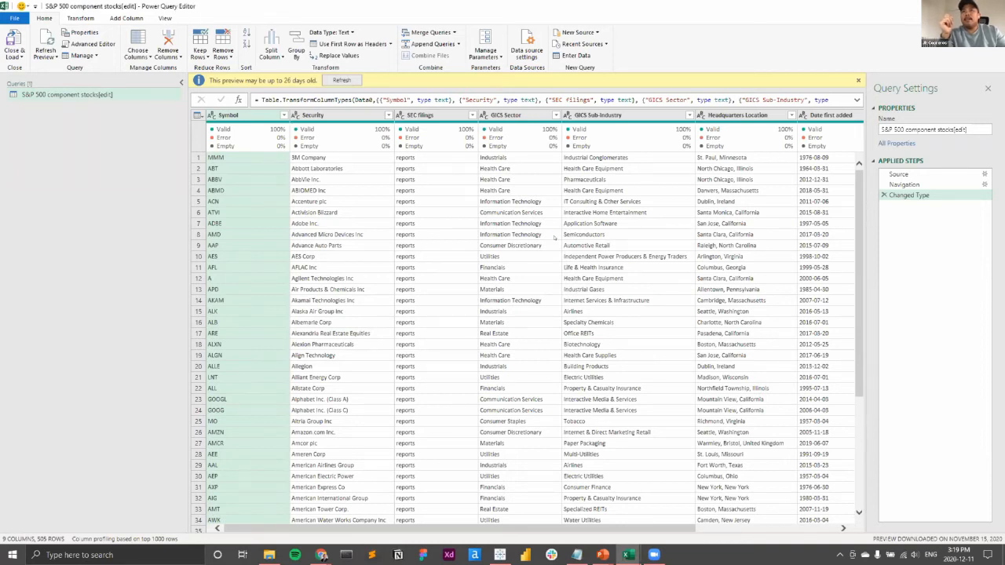
Accept the comma-delimited CSV import and promote the new query's first row to headers
mouse_move(423, 398)
mouse_down()
mouse_move(639, 394)
mouse_move(414, 384)
mouse_up()
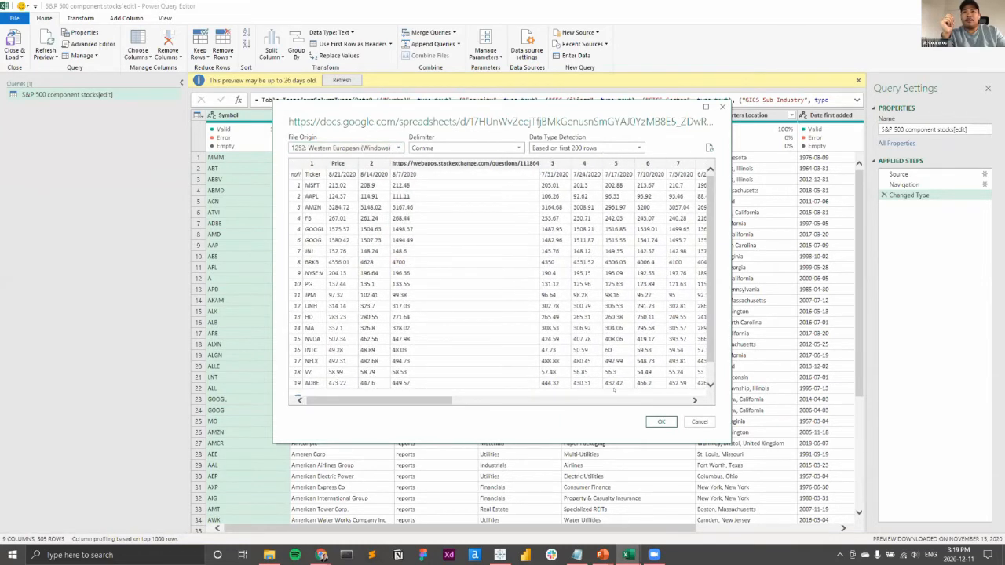
click(661, 422)
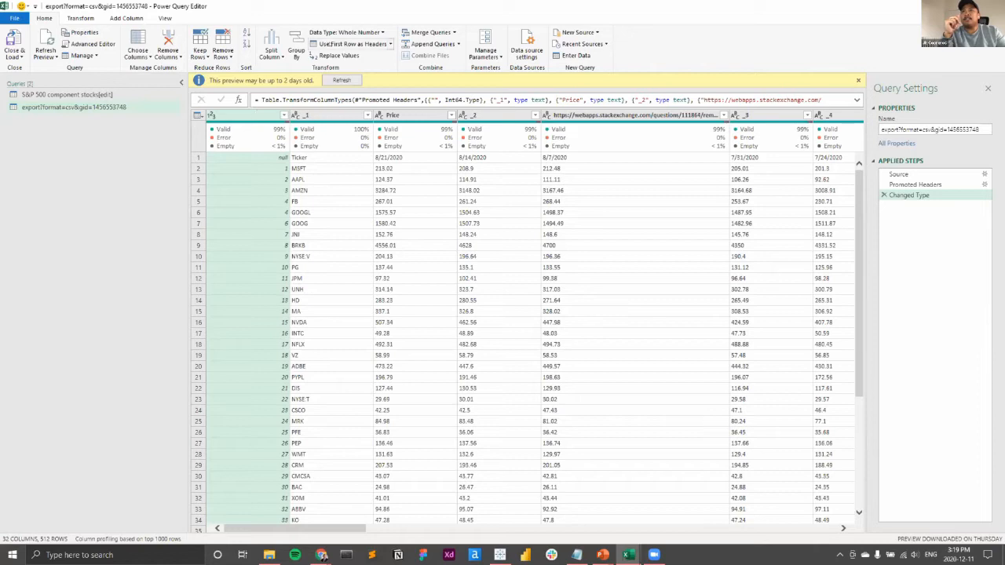
click(334, 44)
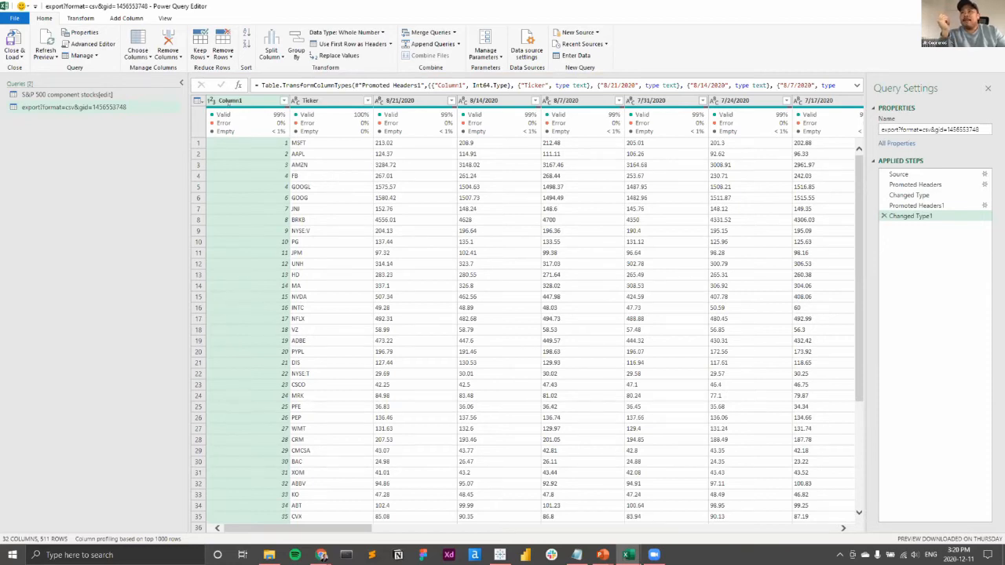
Remove Column1 and unpivot all columns other than Ticker
right_click(229, 102)
click(259, 124)
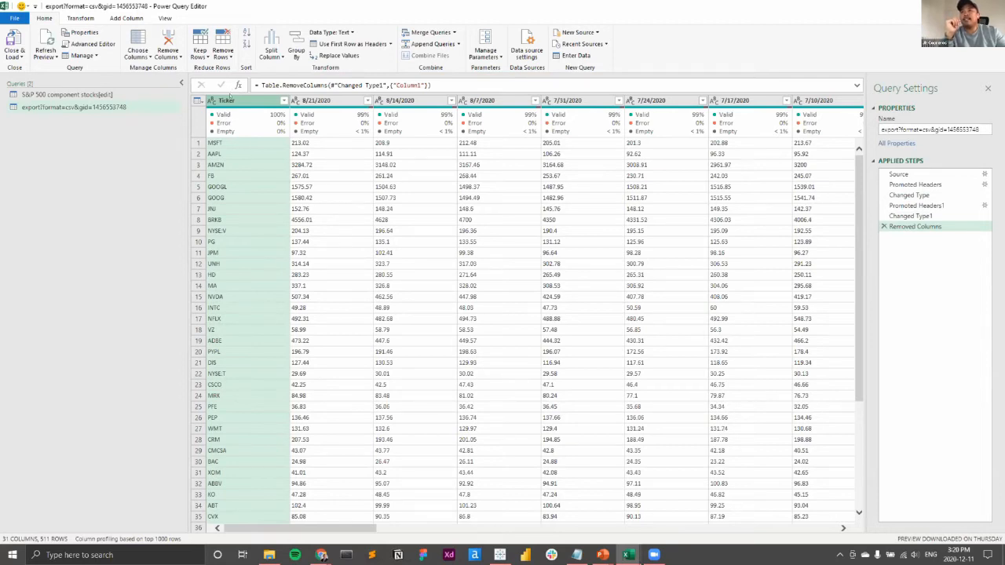
right_click(232, 101)
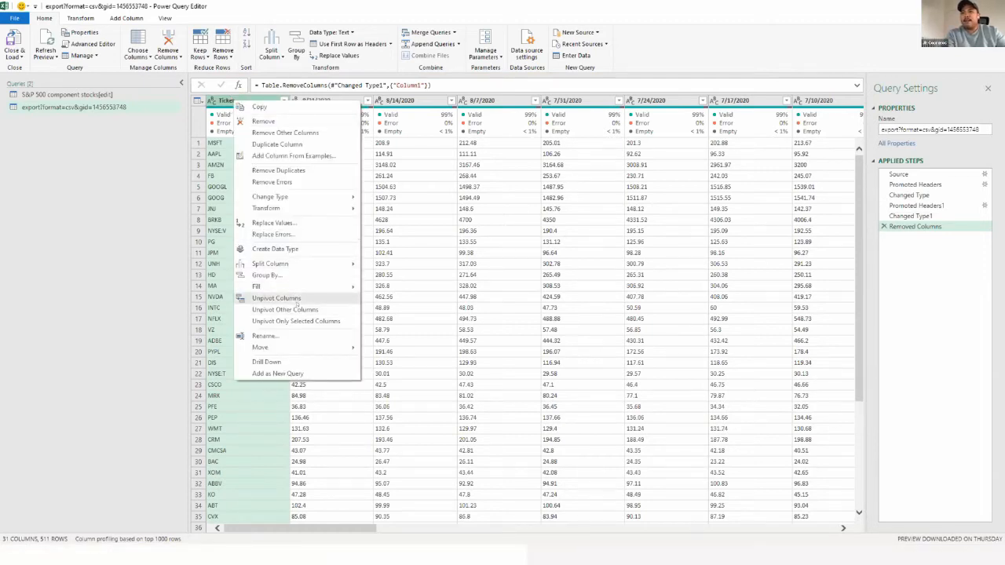
click(284, 309)
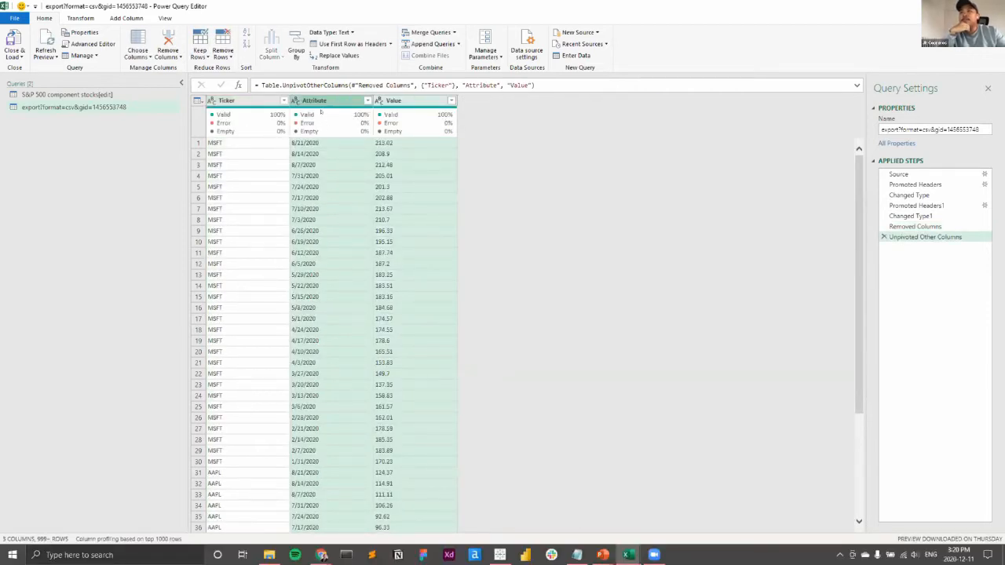
Rename the Attribute column to Date and set its data type to Date
right_click(322, 103)
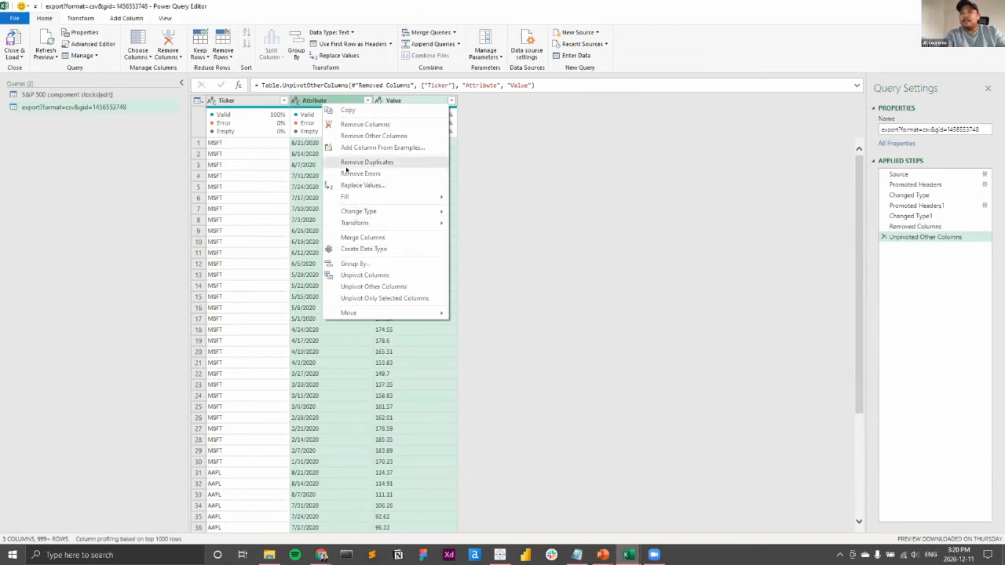
click(315, 100)
double_click(314, 100)
text(Date)
key(Return)
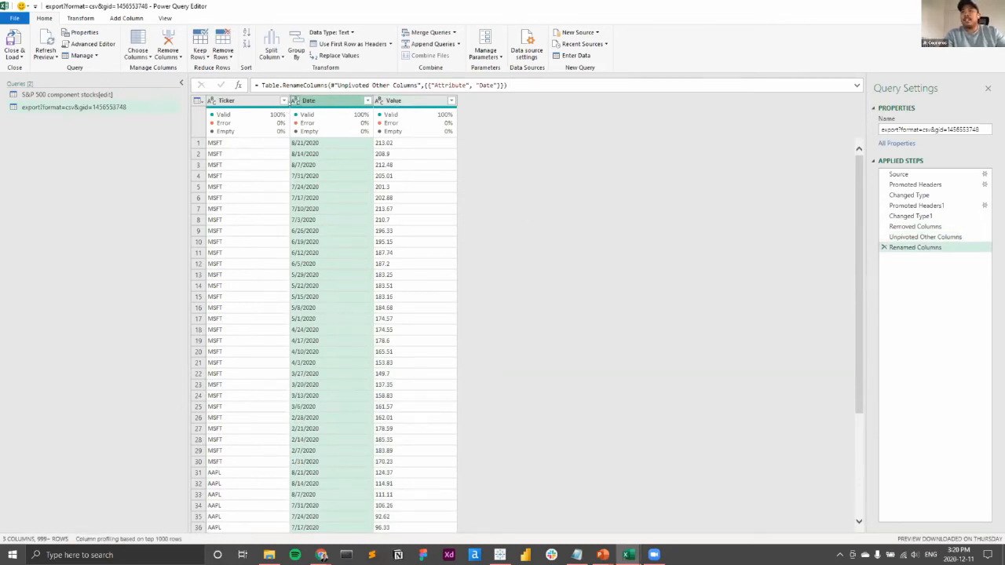
click(294, 101)
click(314, 173)
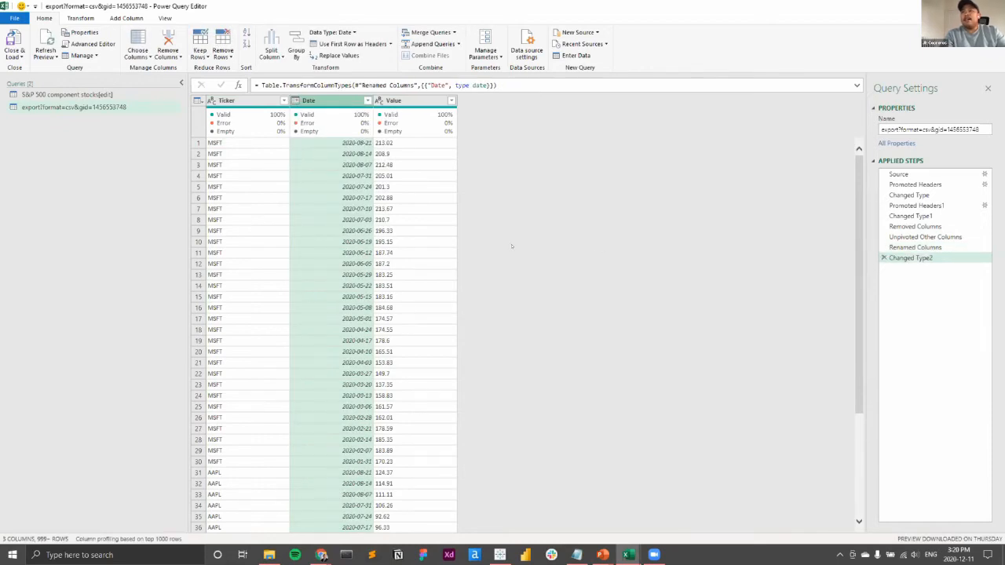
Rename the S&P 500 component stocks[edit] query as S&P 500 Info
right_click(63, 96)
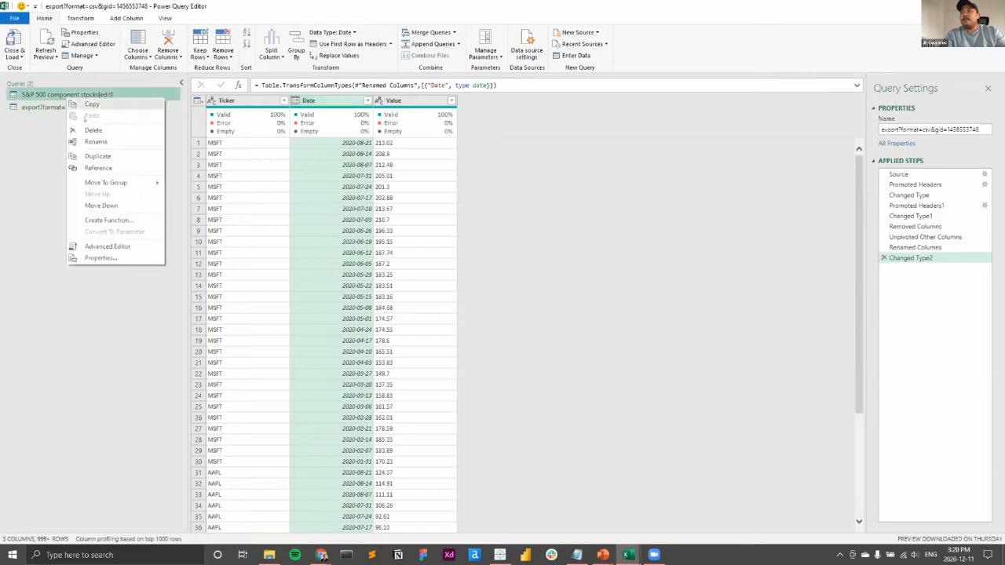
click(117, 143)
key(End)
key(BackSpace)
key(BackSpace)
key(BackSpace)
key(BackSpace)
key(BackSpace)
key(BackSpace)
key(BackSpace)
key(BackSpace)
key(BackSpace)
key(BackSpace)
key(BackSpace)
key(BackSpace)
key(BackSpace)
key(BackSpace)
key(BackSpace)
key(BackSpace)
key(BackSpace)
key(BackSpace)
key(BackSpace)
key(BackSpace)
key(BackSpace)
key(BackSpace)
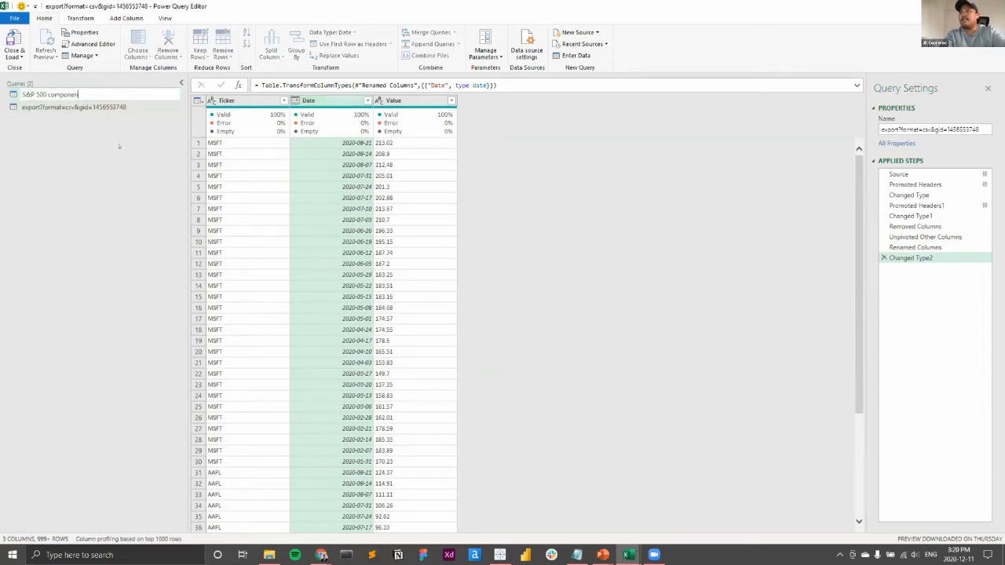
text(Info)
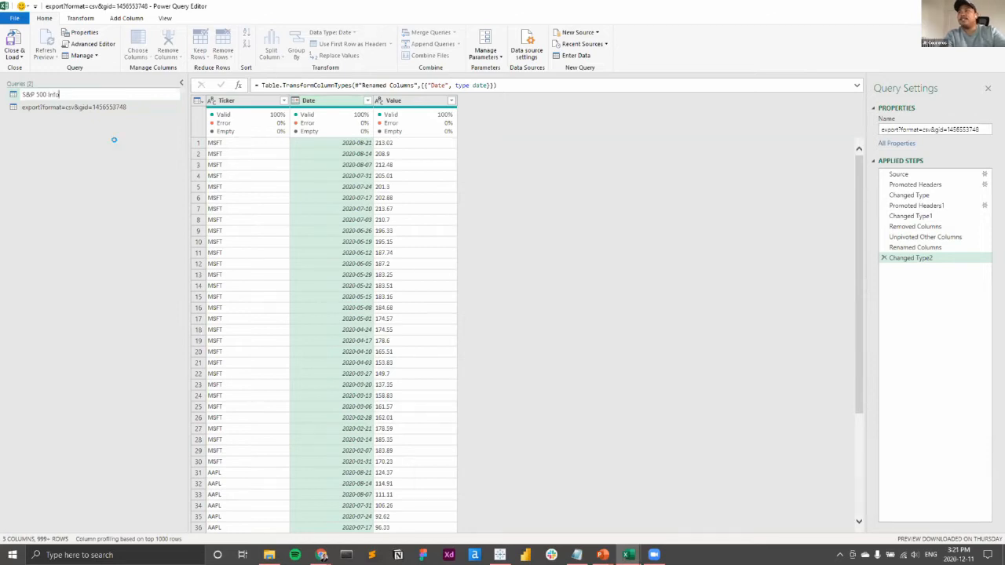
key(Return)
right_click(94, 106)
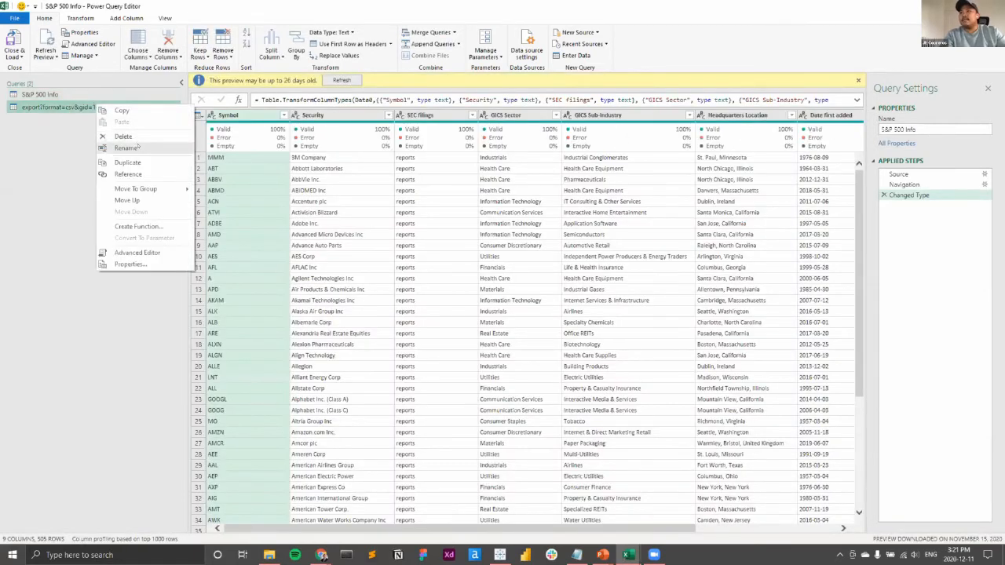
click(138, 145)
text(S&)
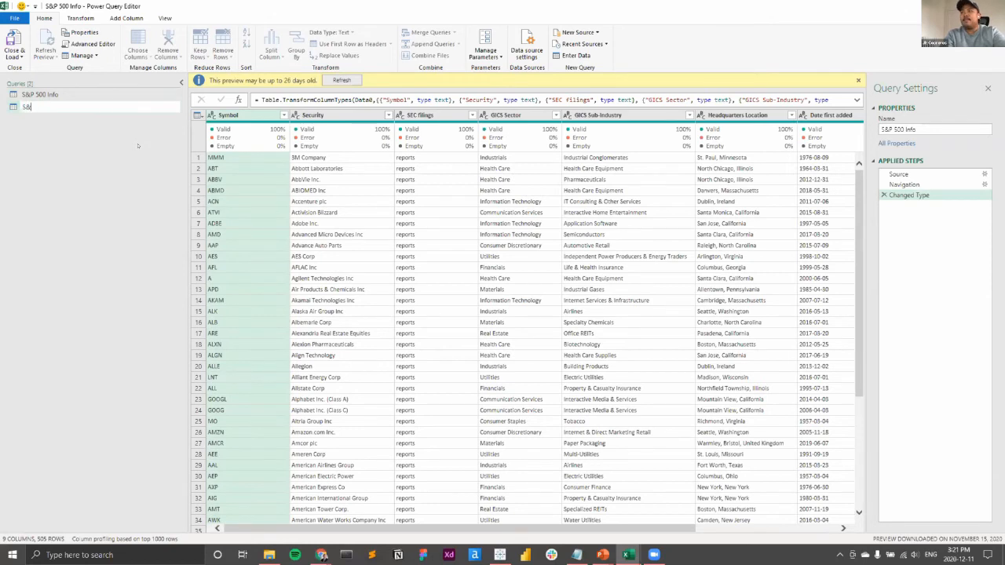
text(P)
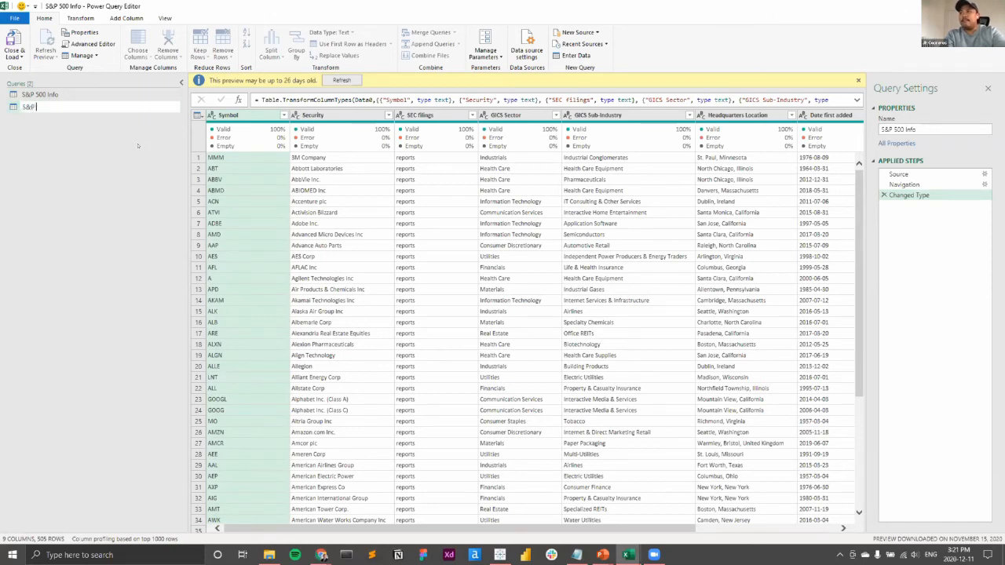
text( 500 Pr)
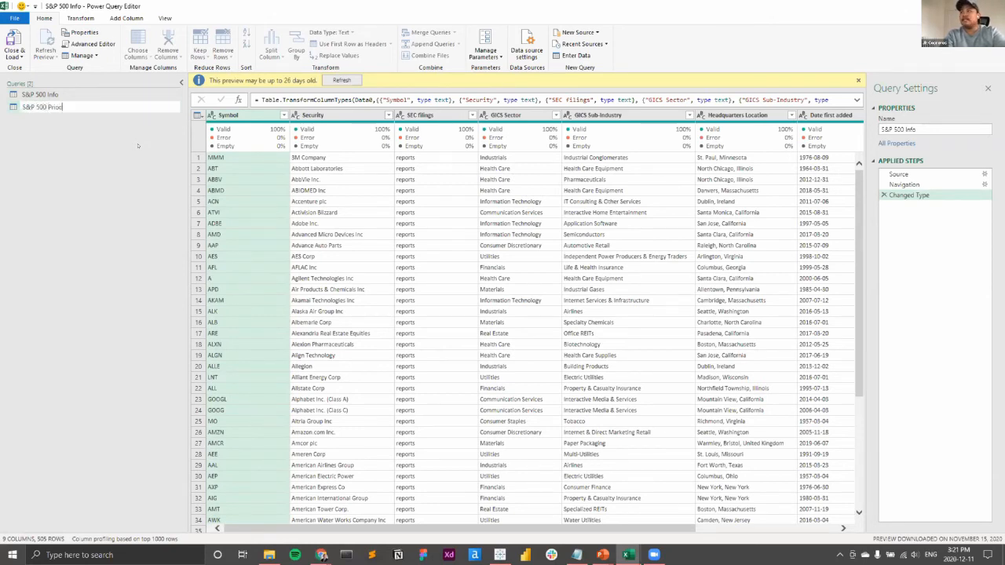
text(ices)
key(Return)
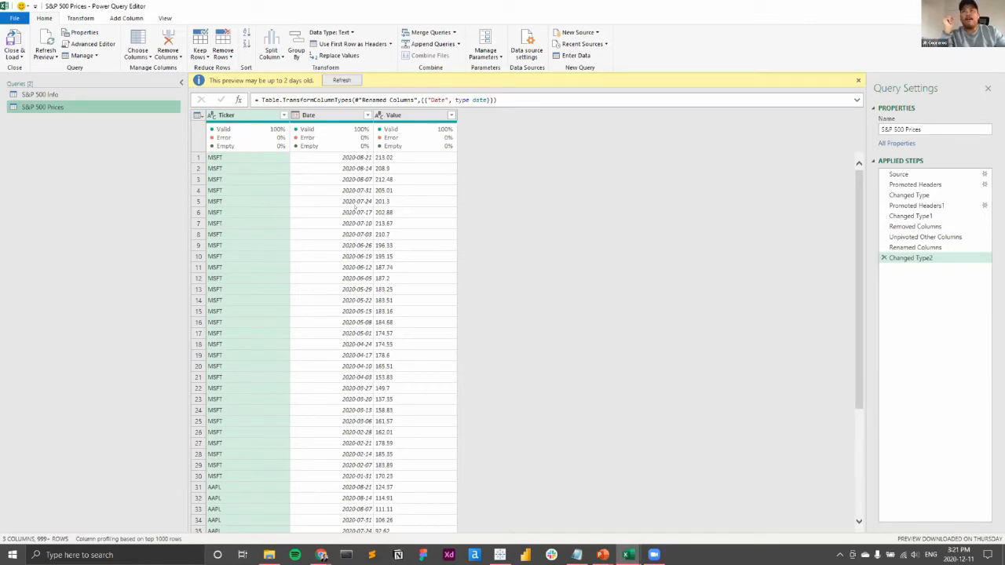
Merge S&P 500 Prices with S&P 500 Info as a new query, matching Ticker to Symbol with a left outer join
click(39, 94)
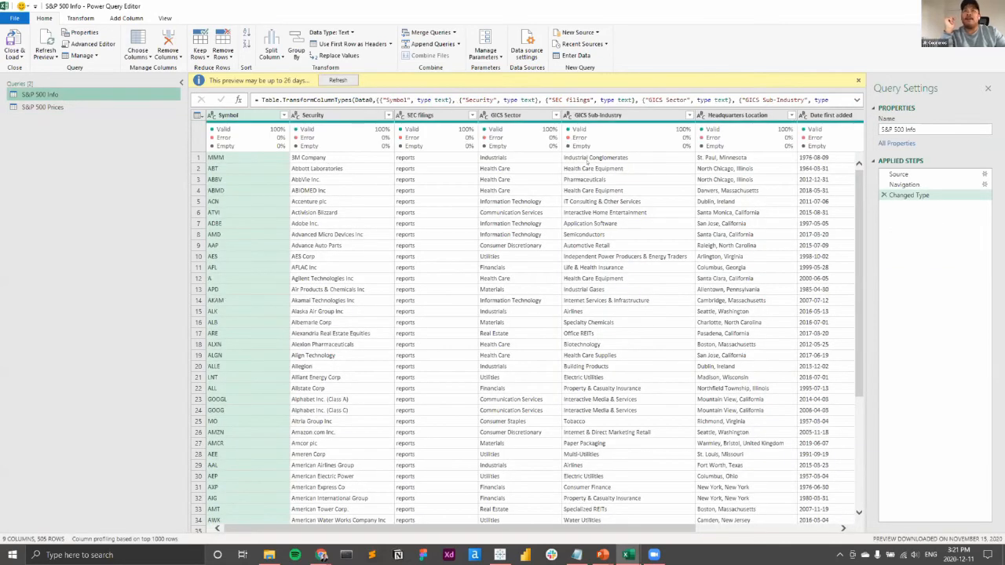
click(47, 107)
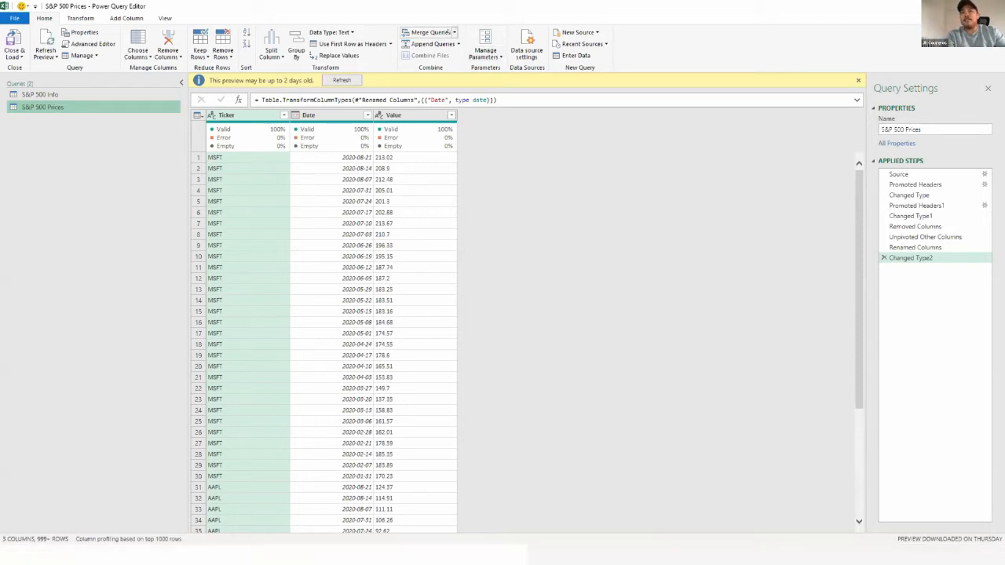
click(453, 32)
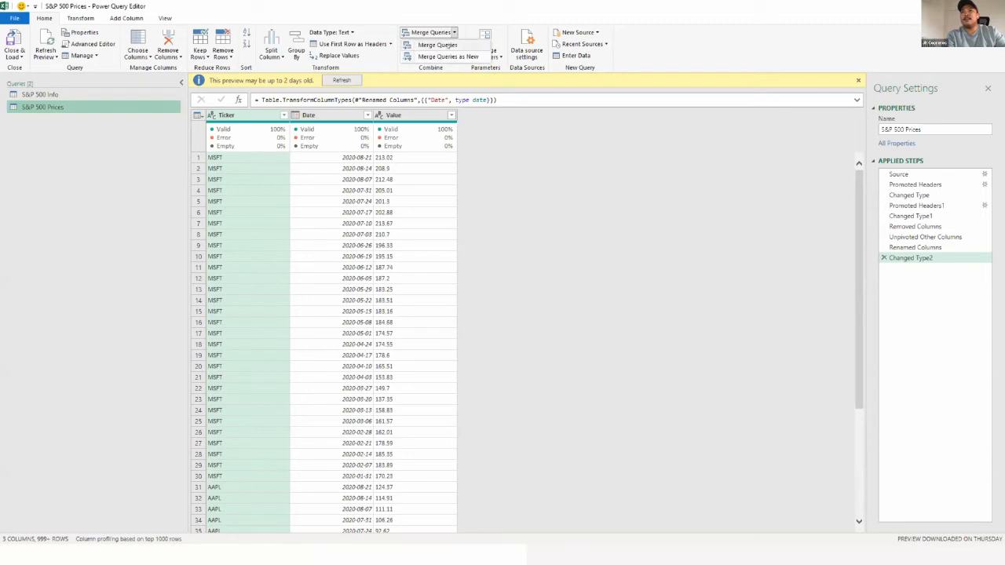
click(446, 57)
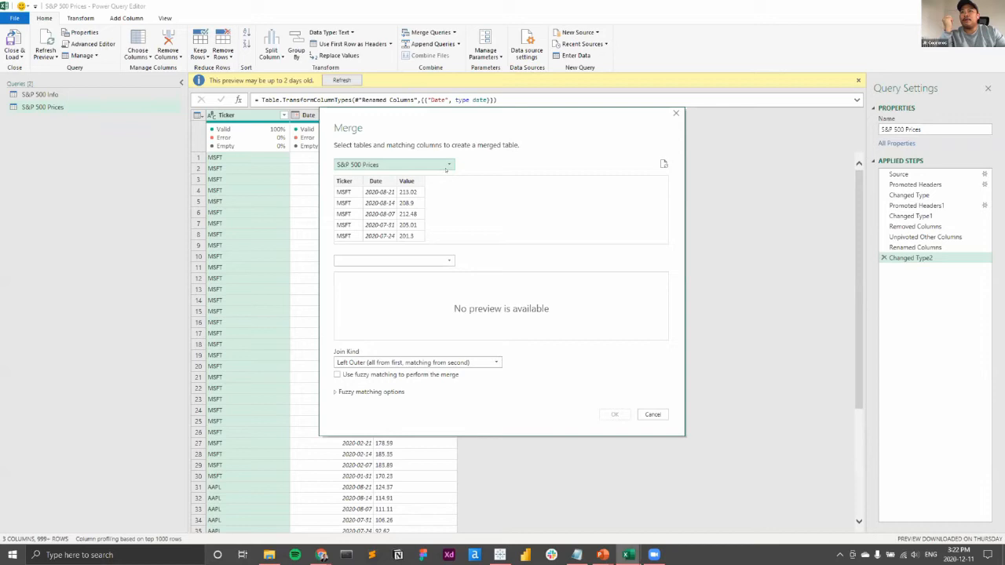
click(407, 260)
click(402, 272)
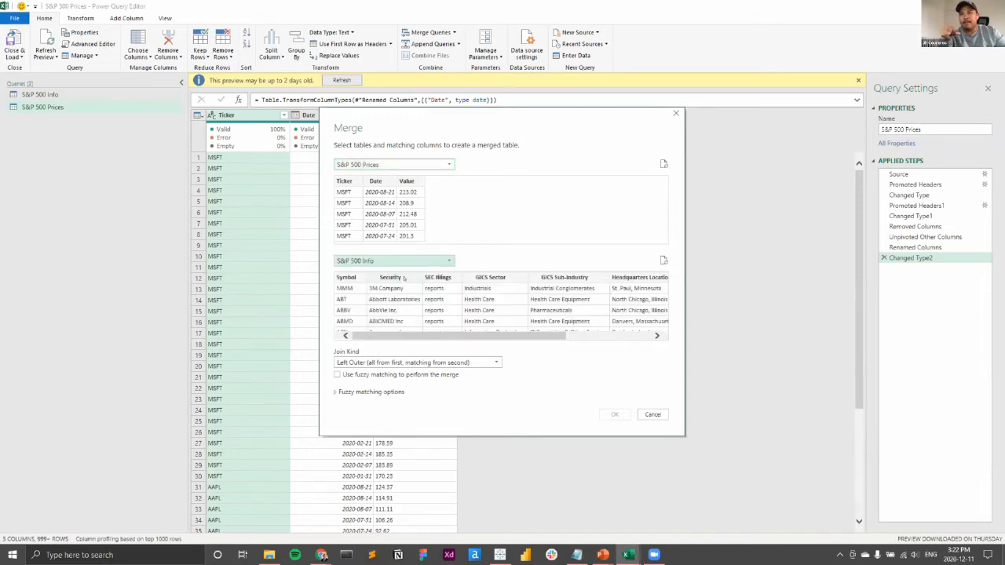
mouse_move(488, 336)
mouse_down()
mouse_move(572, 345)
mouse_move(475, 337)
mouse_up()
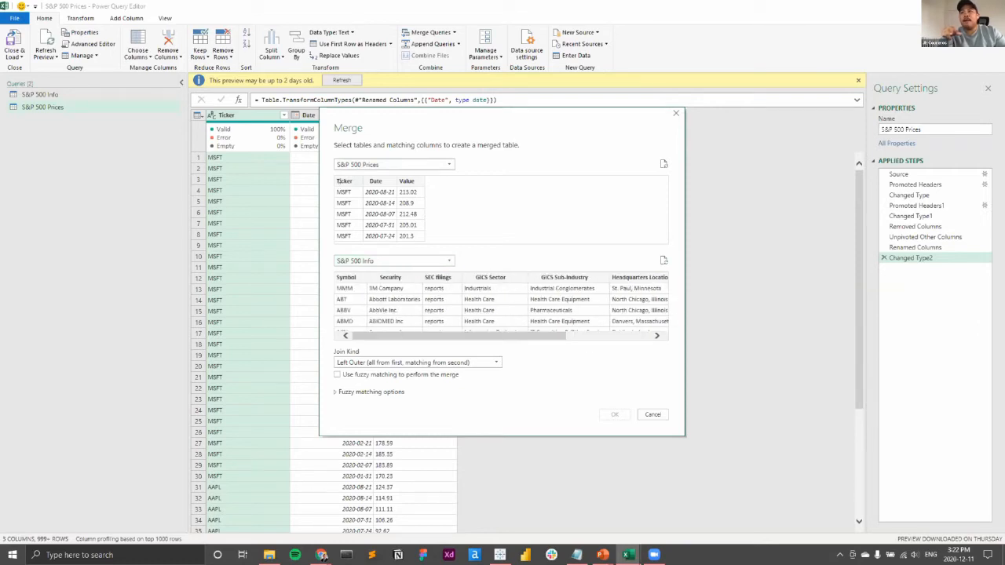
click(338, 181)
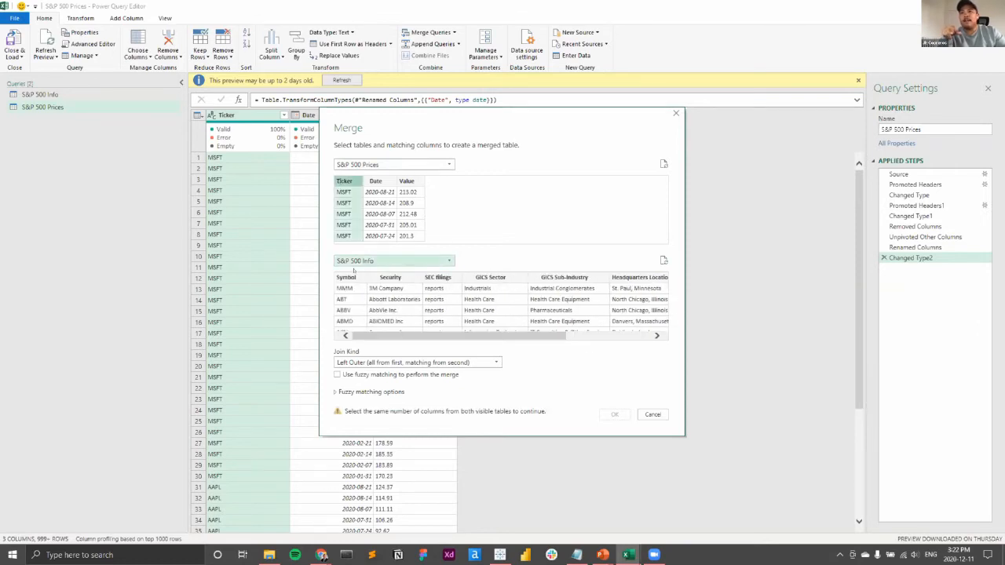
click(346, 278)
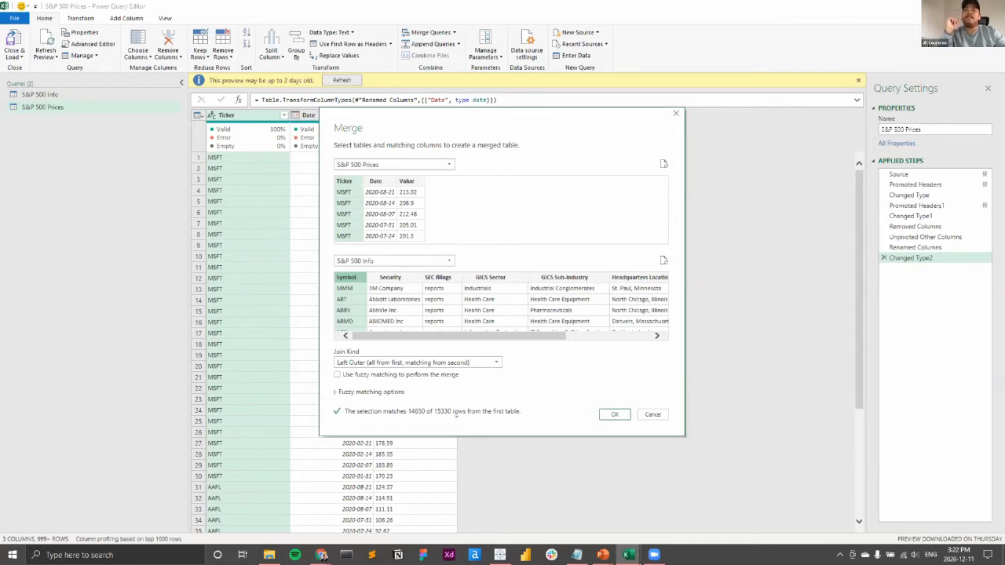
click(615, 414)
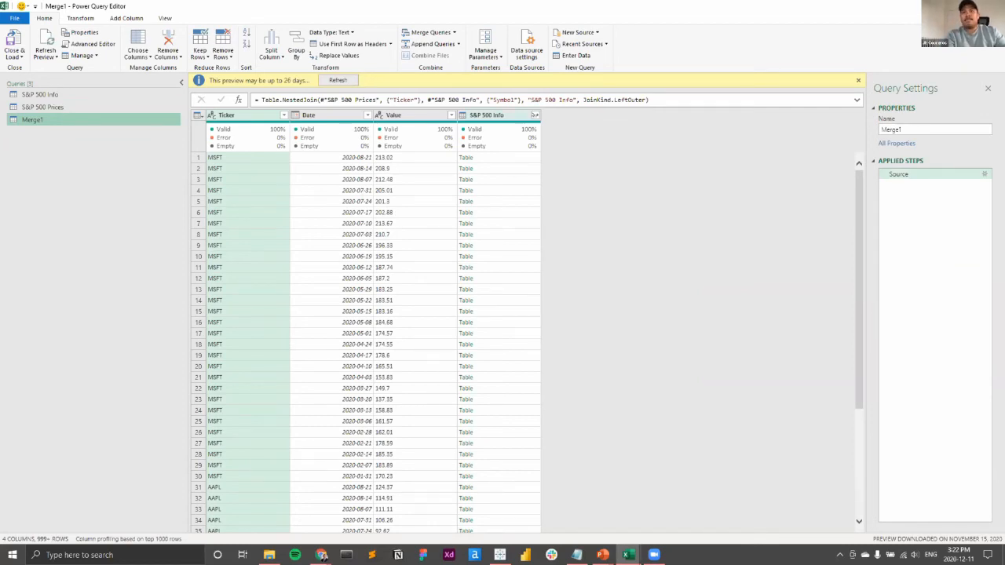
Expand the S&P 500 Info column to include only Security, GICS Sector and GICS Sub-Industry
click(534, 115)
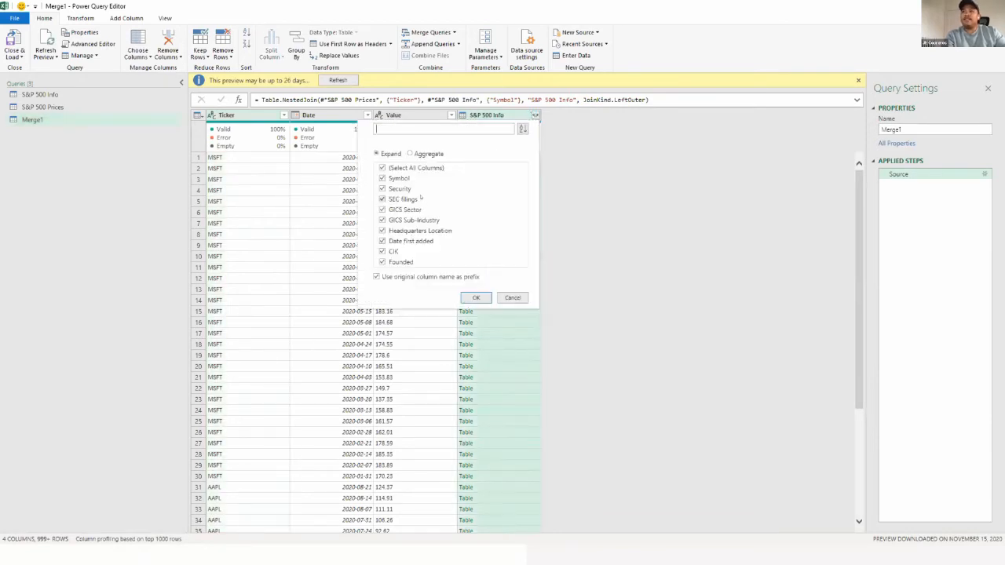
click(382, 167)
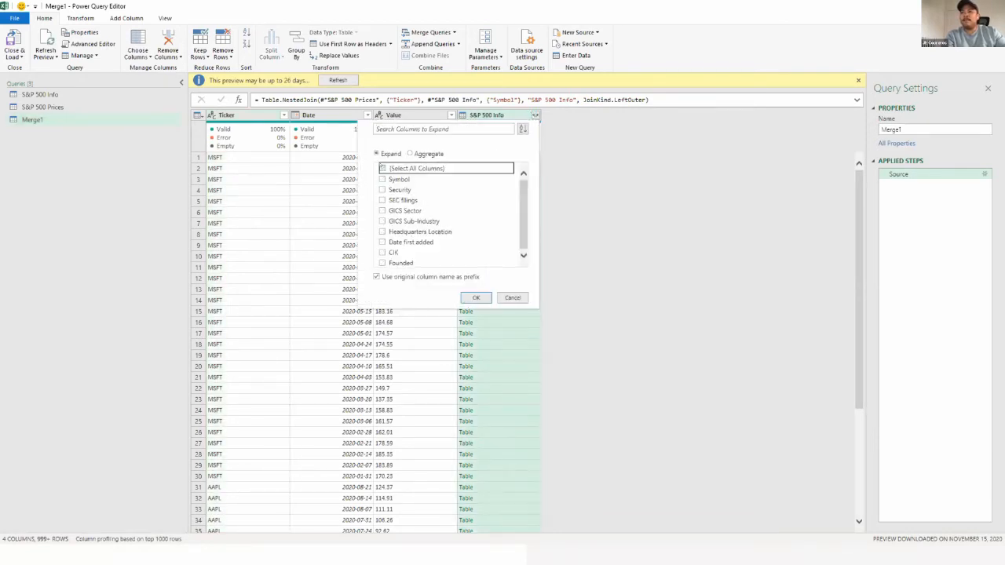
click(382, 189)
click(382, 210)
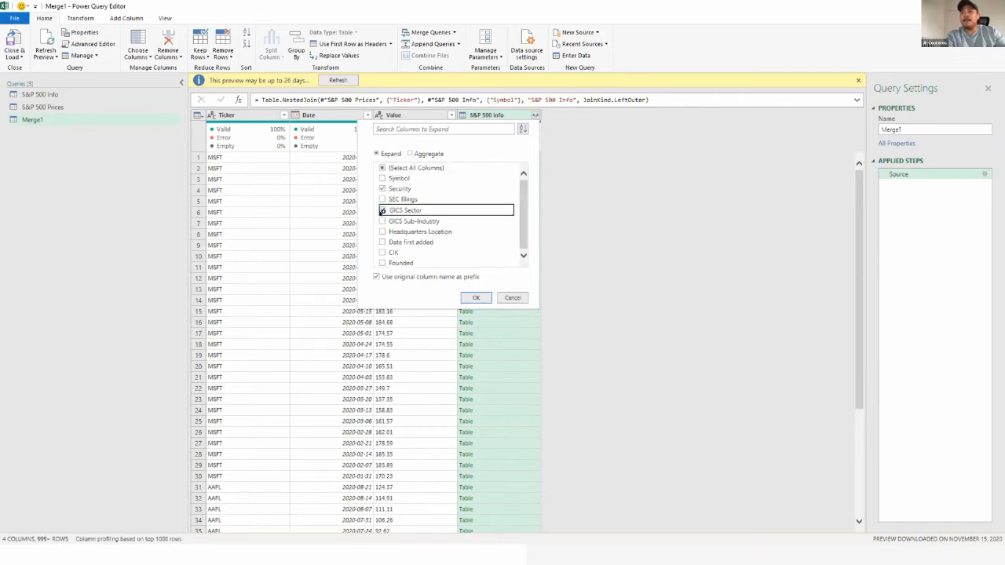
click(382, 221)
click(476, 297)
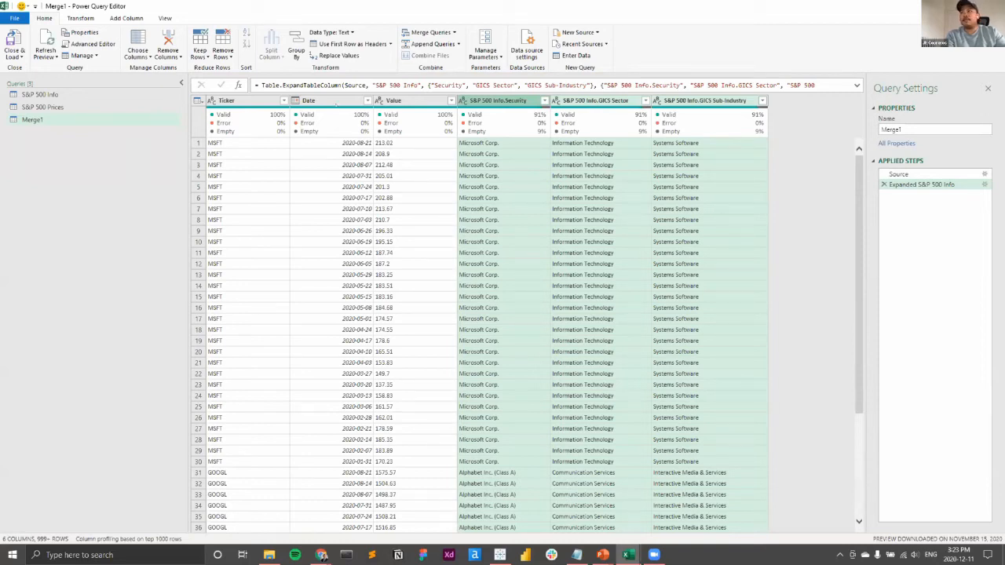
Rename the merged query as S&P 500 Merged
click(17, 58)
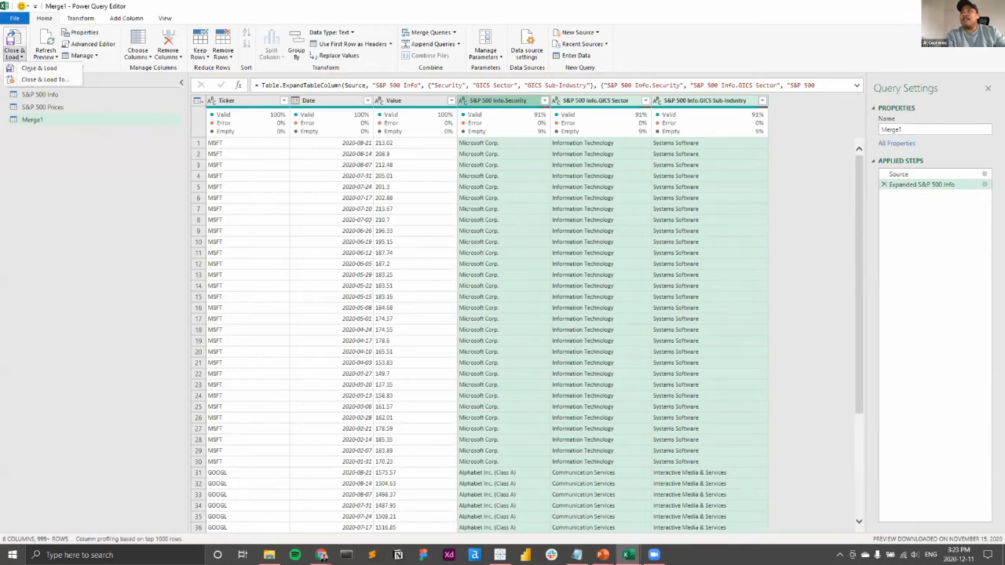
click(45, 144)
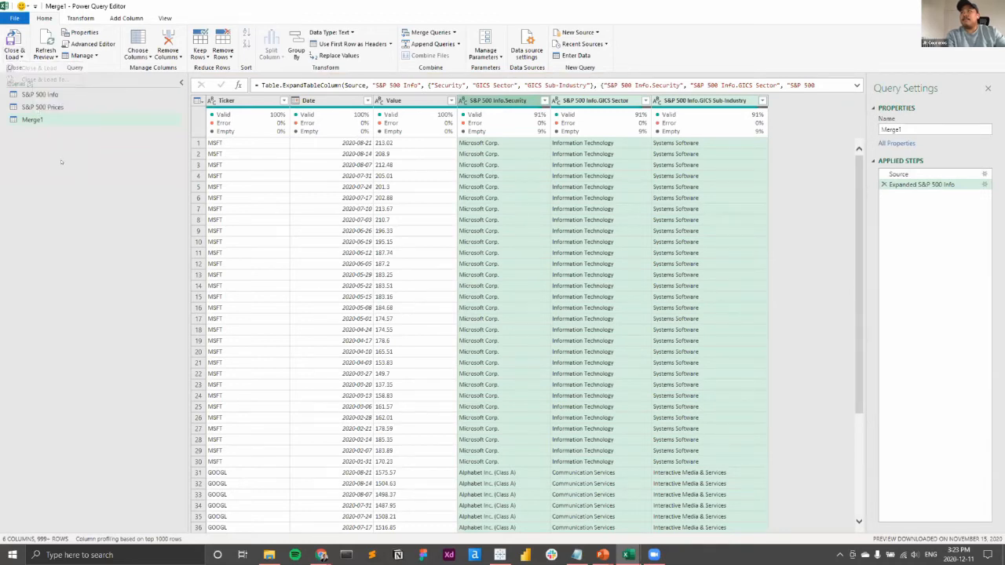
key(F2)
text(S&P 500 Merg)
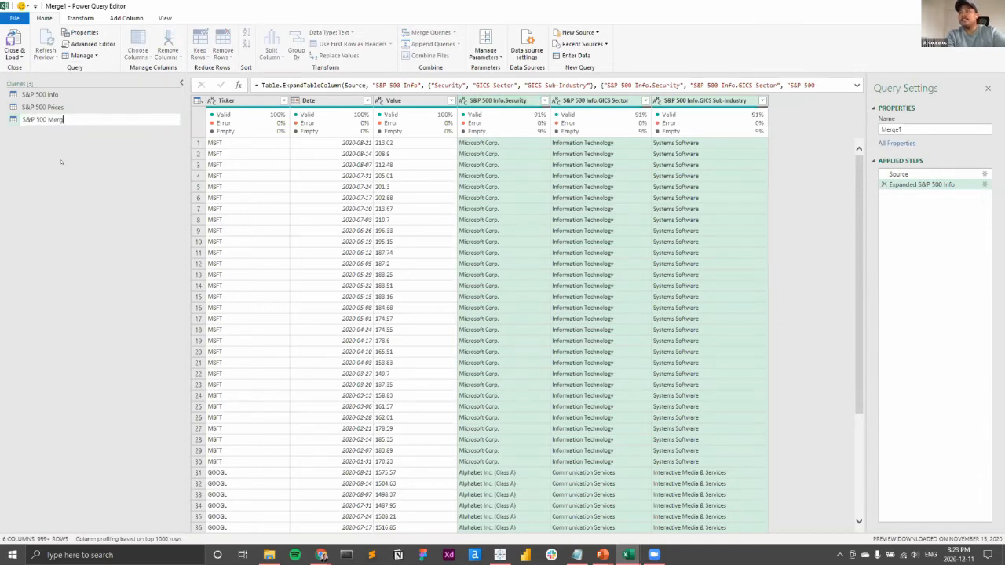
text(ed)
key(Return)
Close the query editor, load all queries into the workbook, and view the S&P 500 Prices and S&P 500 Info sheets
click(14, 53)
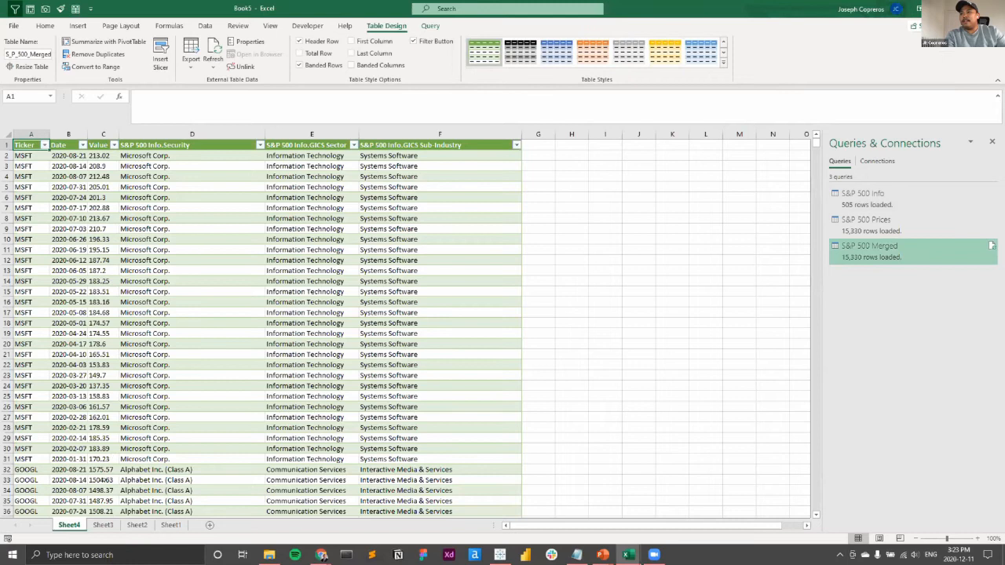
click(102, 524)
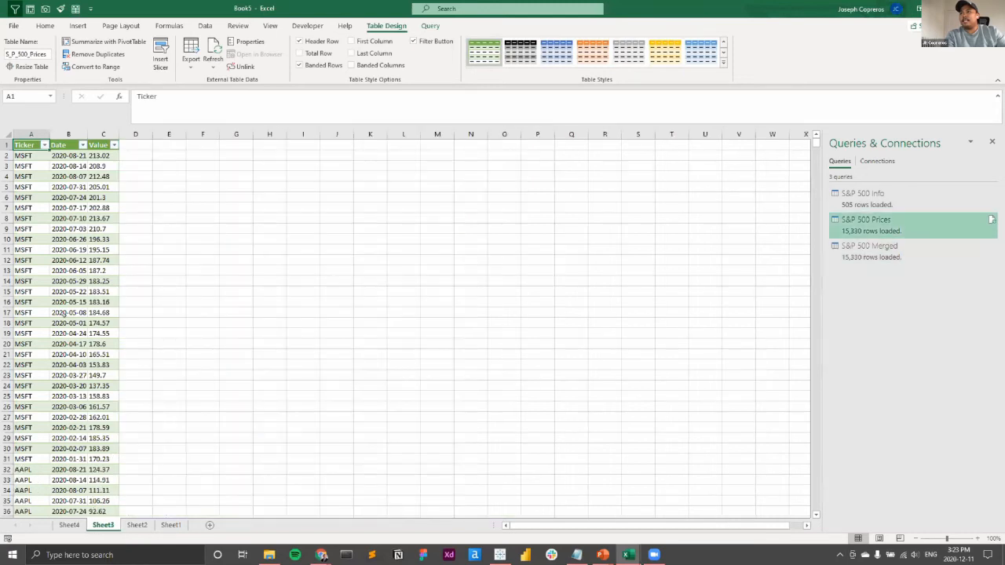
click(136, 525)
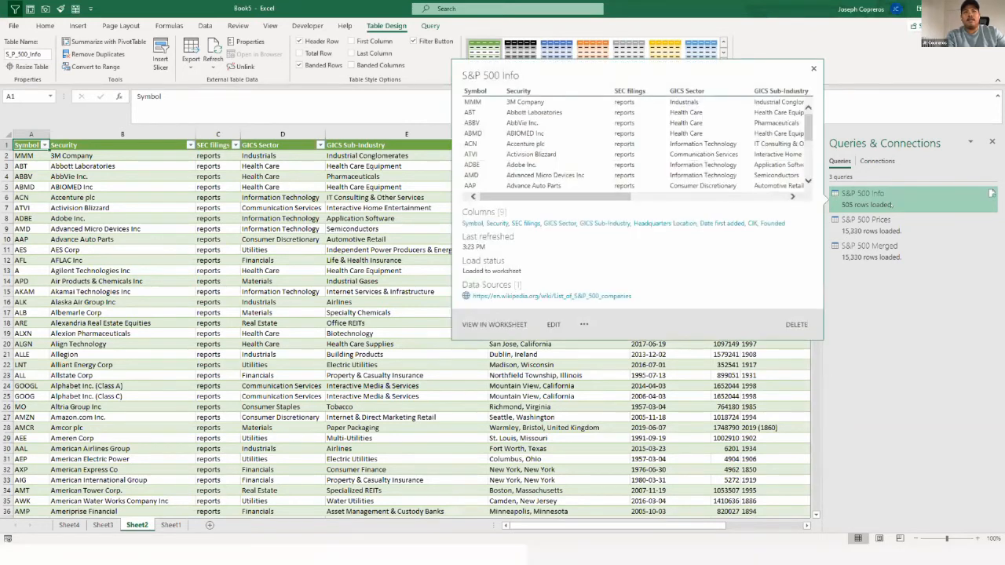
Change the S&P 500 Info query to load as a connection only, accepting deletion of its worksheet table
right_click(922, 205)
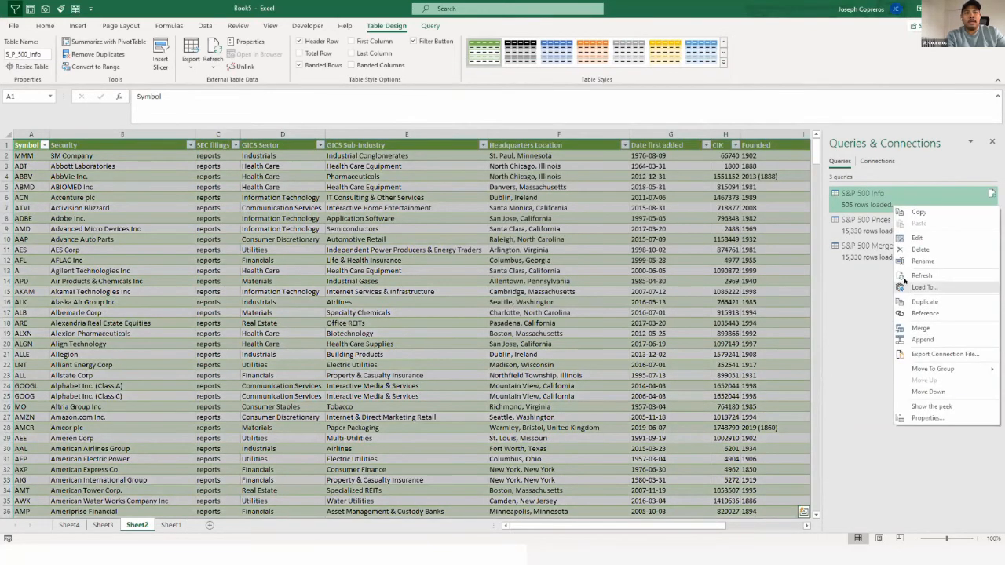
click(923, 287)
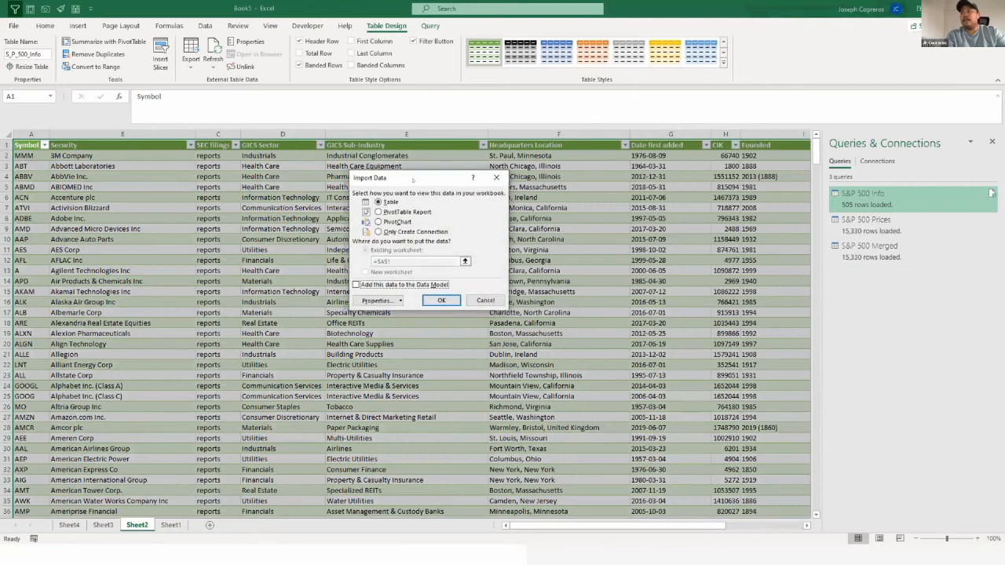
click(405, 232)
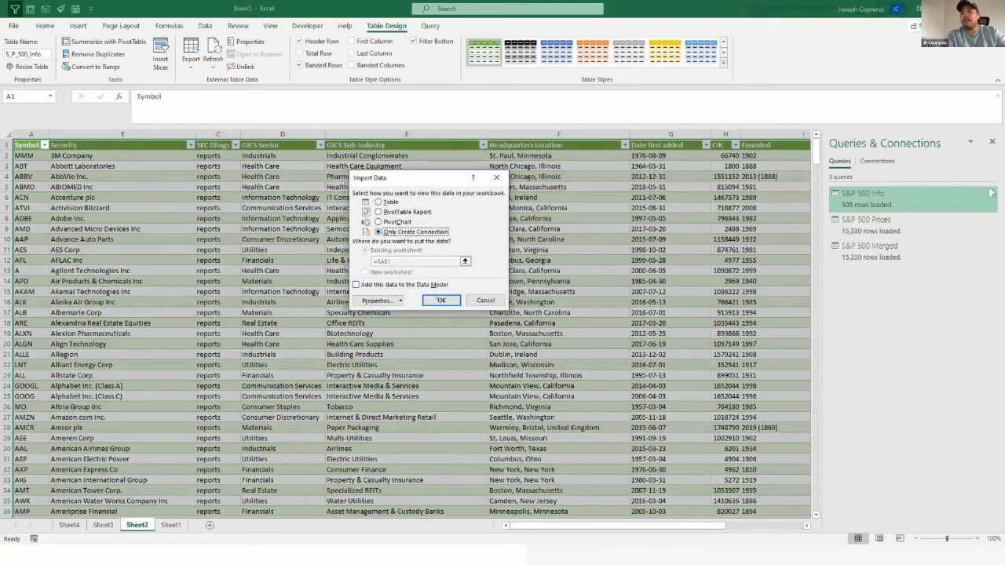
click(440, 300)
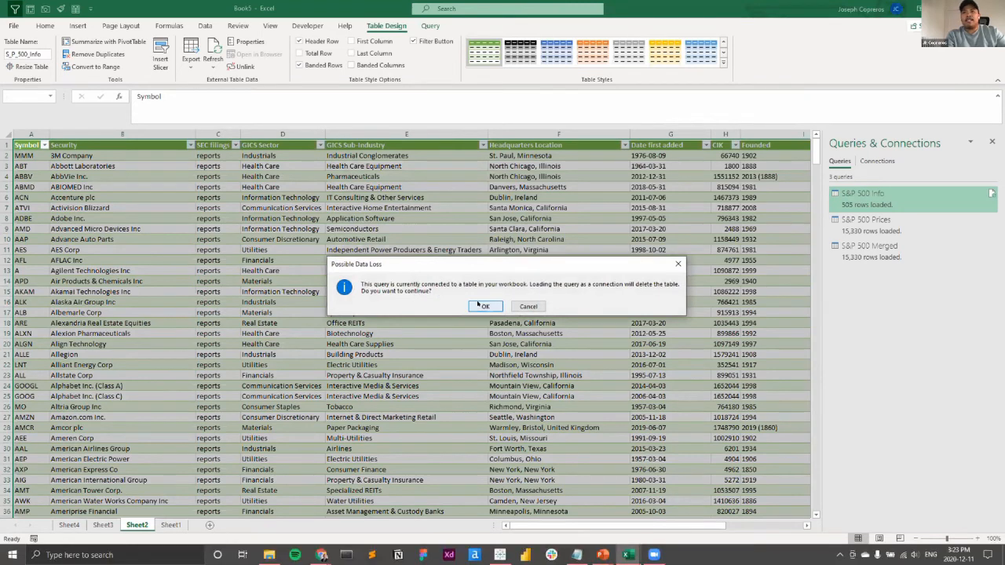
click(484, 306)
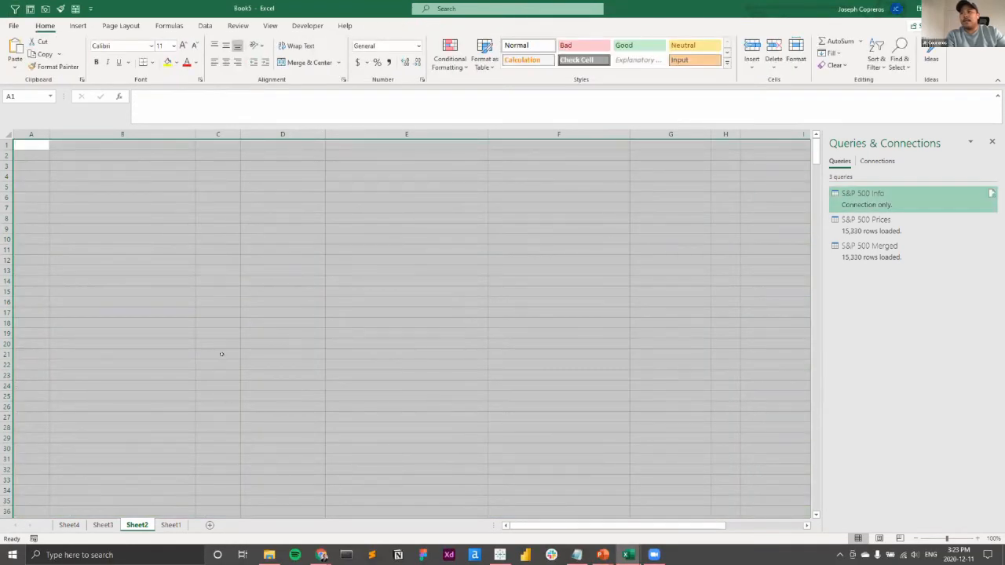
click(223, 352)
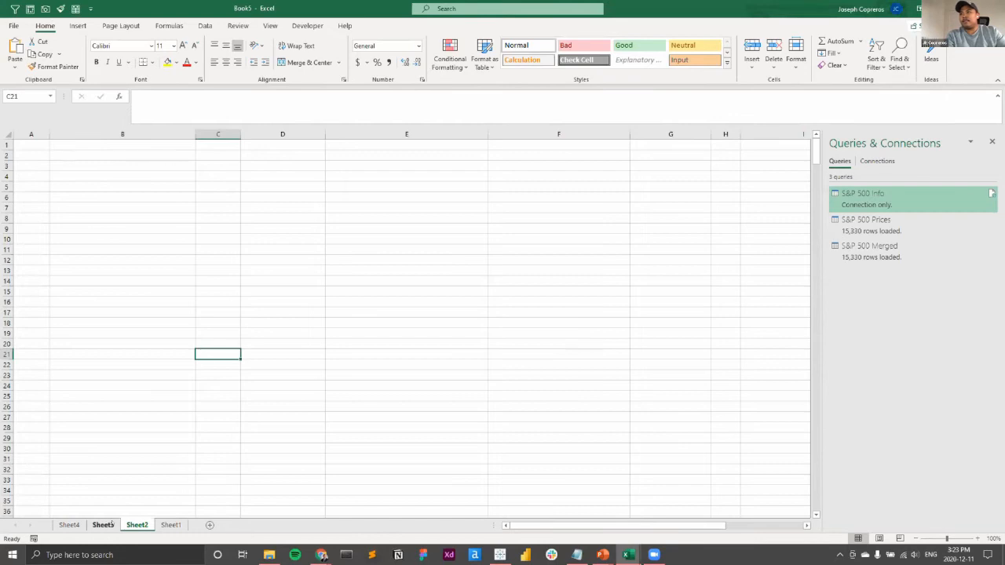
Look through Sheet4, Sheet3 and Sheet2 to check which query tables are loaded, ending on the merged table's sheet
click(63, 526)
click(72, 525)
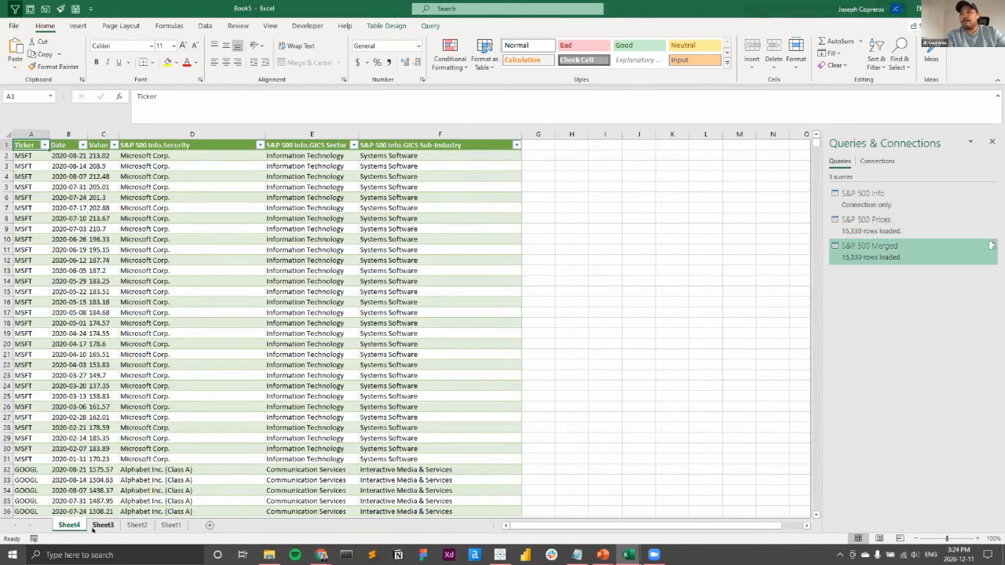
click(101, 525)
click(130, 525)
click(103, 525)
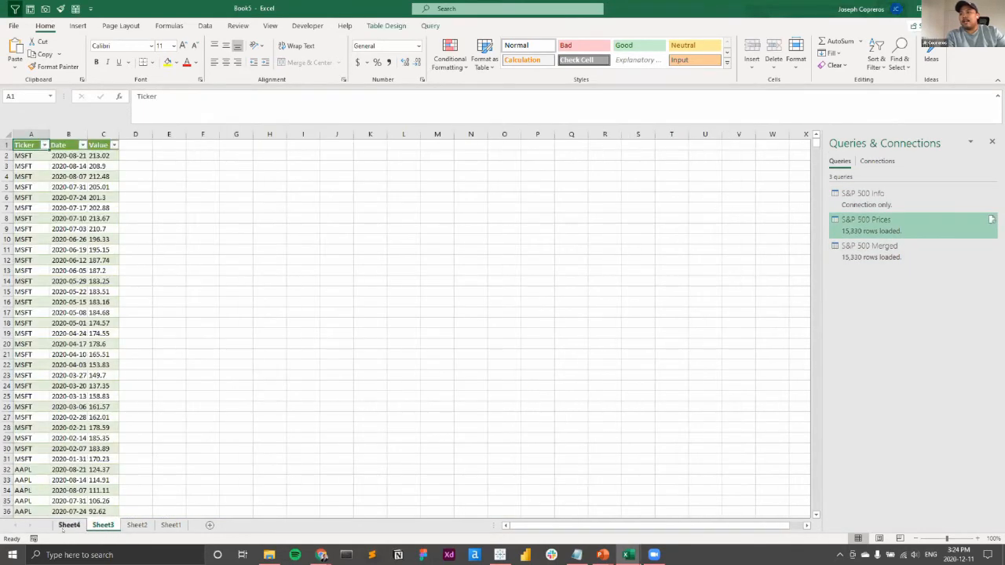
click(69, 525)
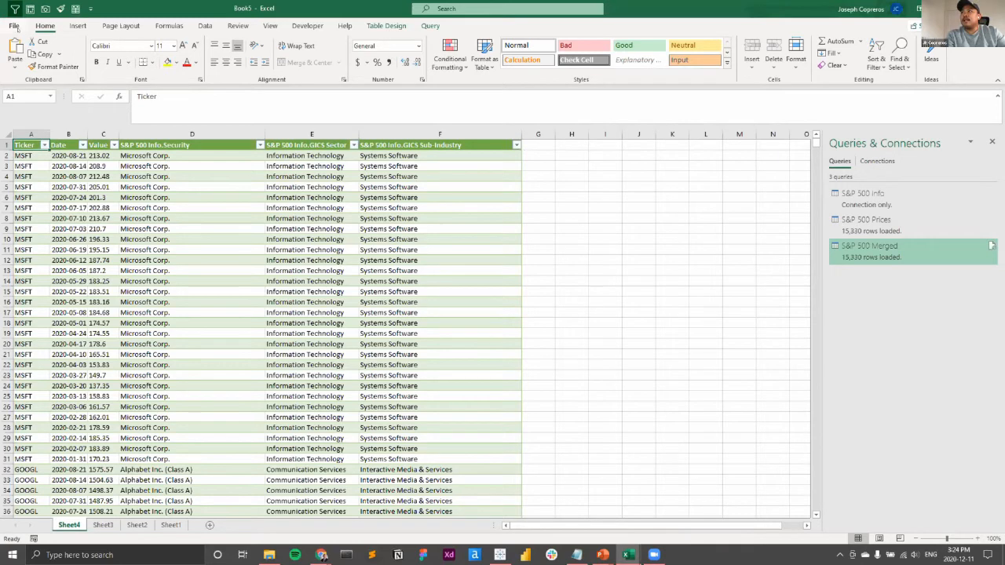
Save the workbook as ModernExcel_SP500 in the 20201210 - Automating Data Prep Using Excel folder
click(13, 25)
click(33, 166)
click(413, 117)
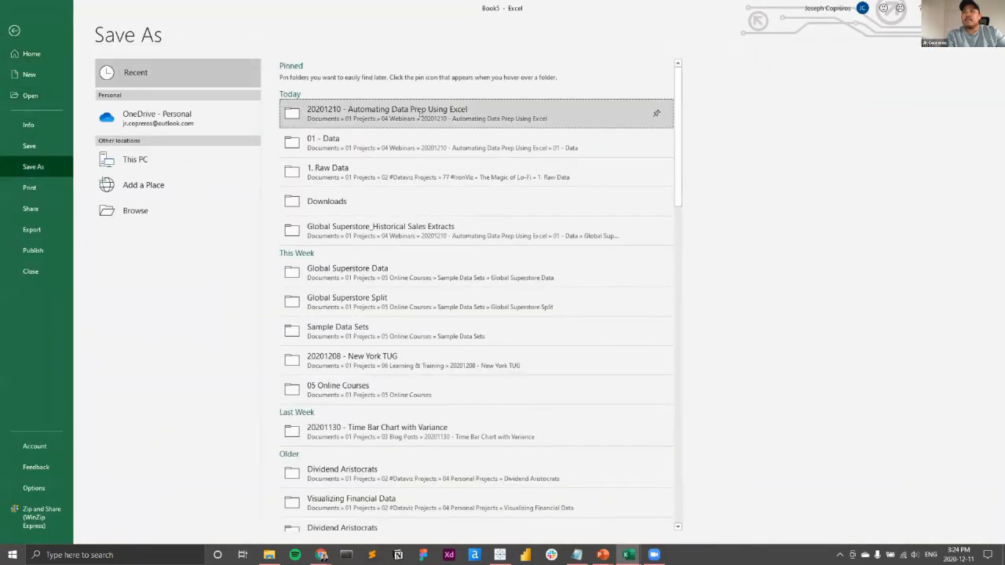
text(ModernExc)
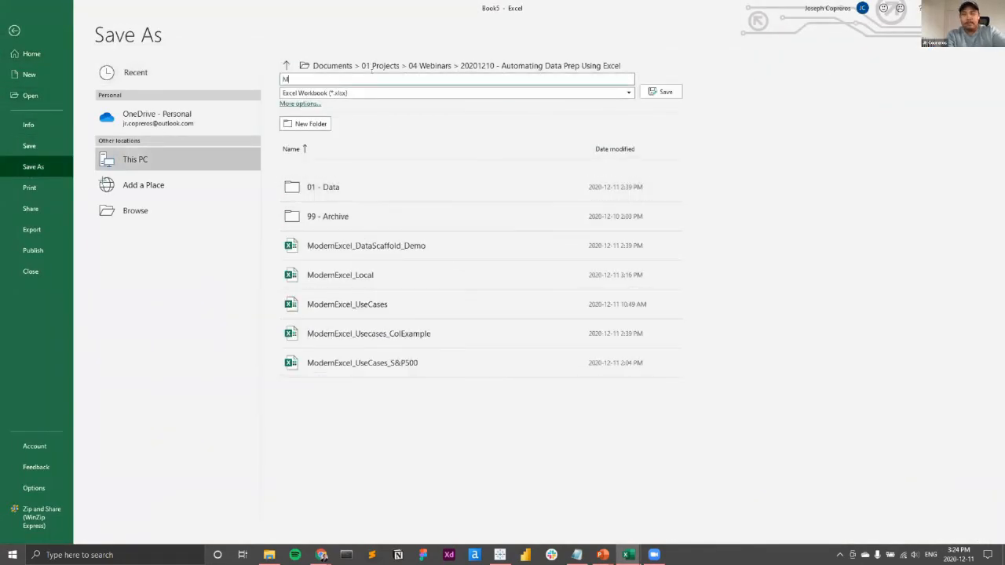
text(S)
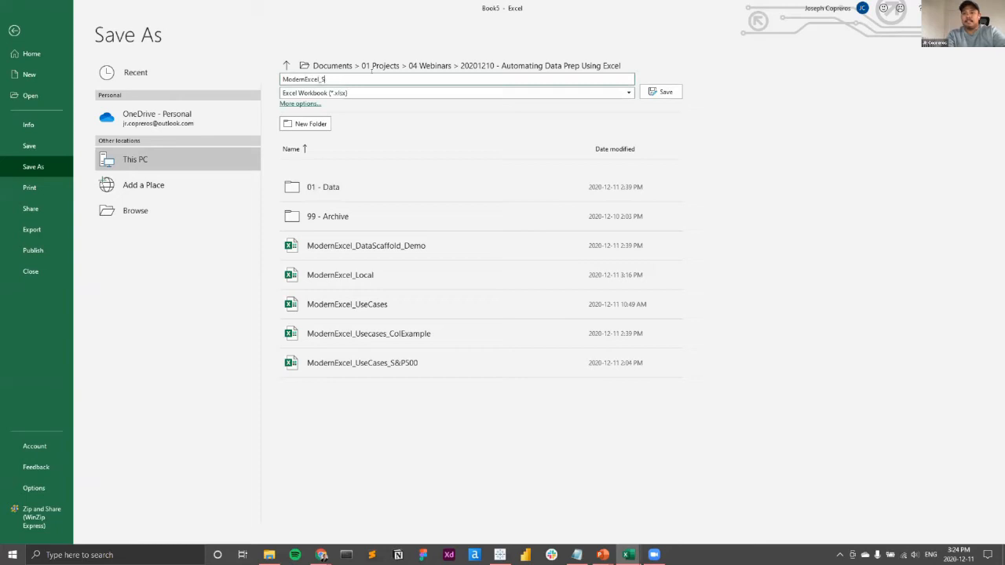
text(P500)
key(Return)
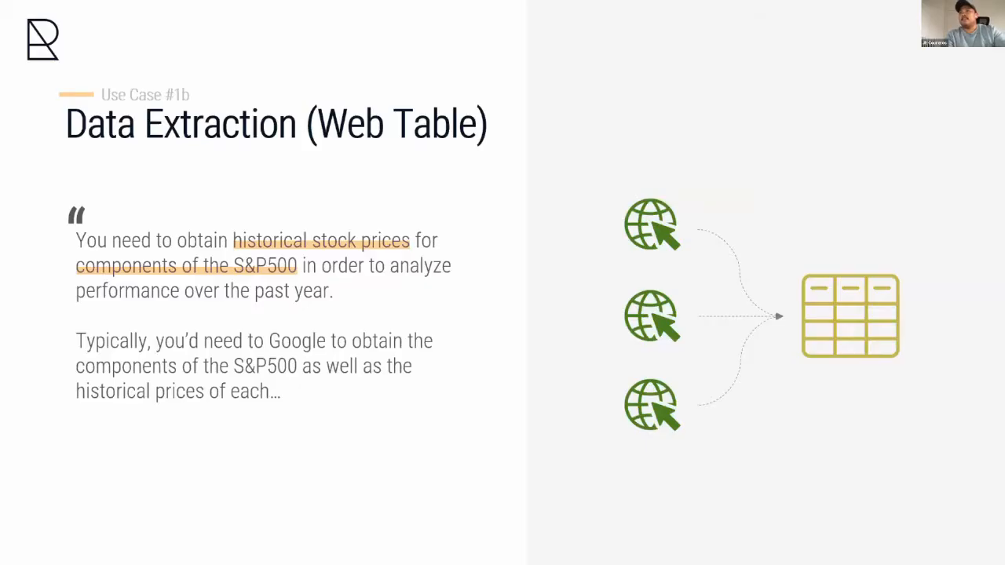
key(Right)
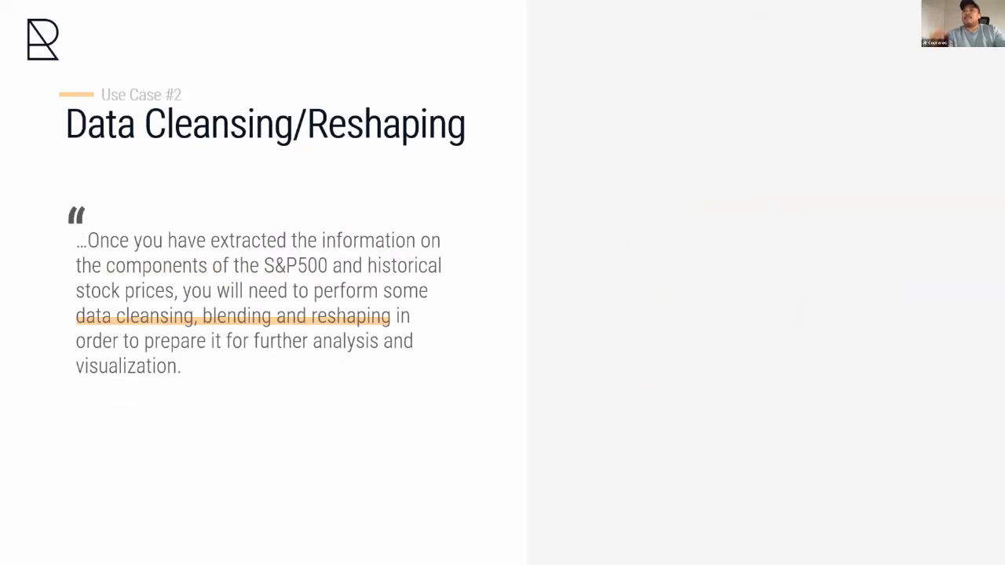
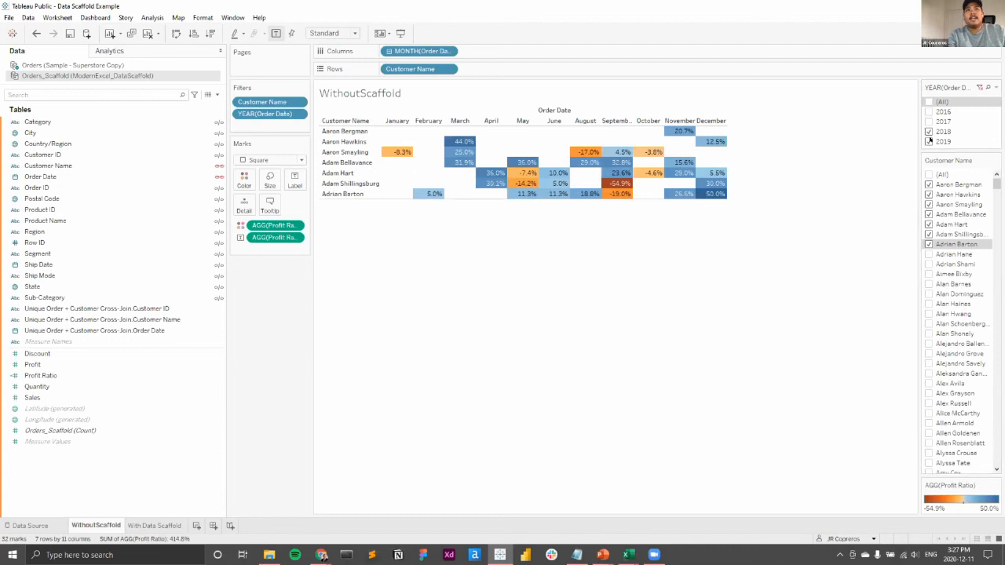
In Tableau Public, remove 2018 from the order-year filter on the WithoutScaffold sheet
click(928, 132)
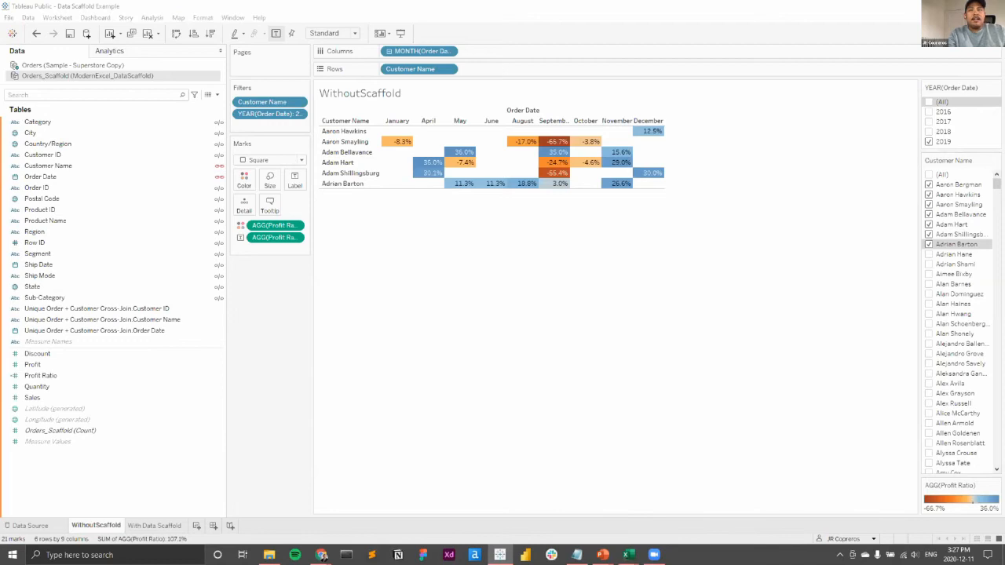
Switch to Excel and create a new blank workbook
key(alt+Tab)
click(16, 27)
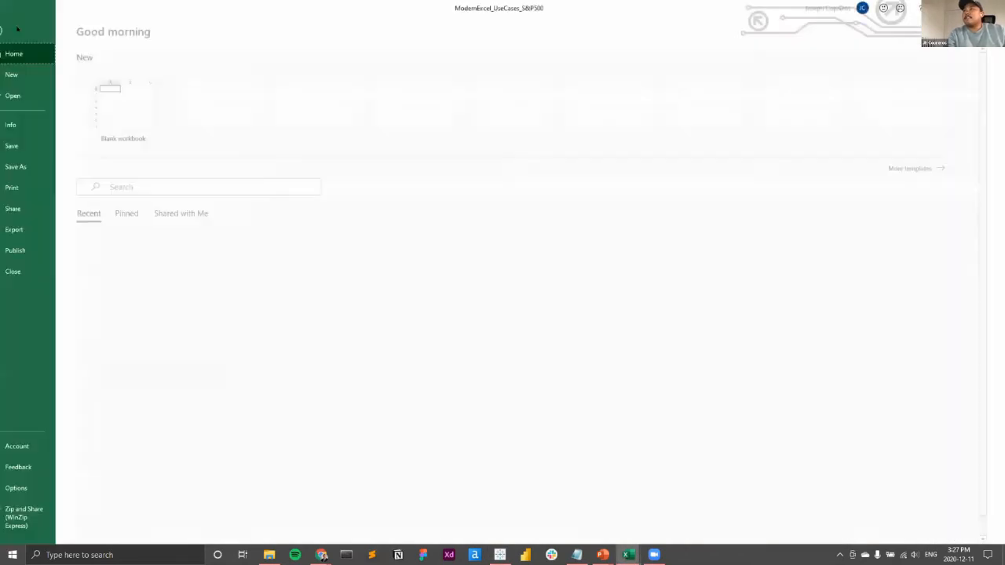
click(29, 73)
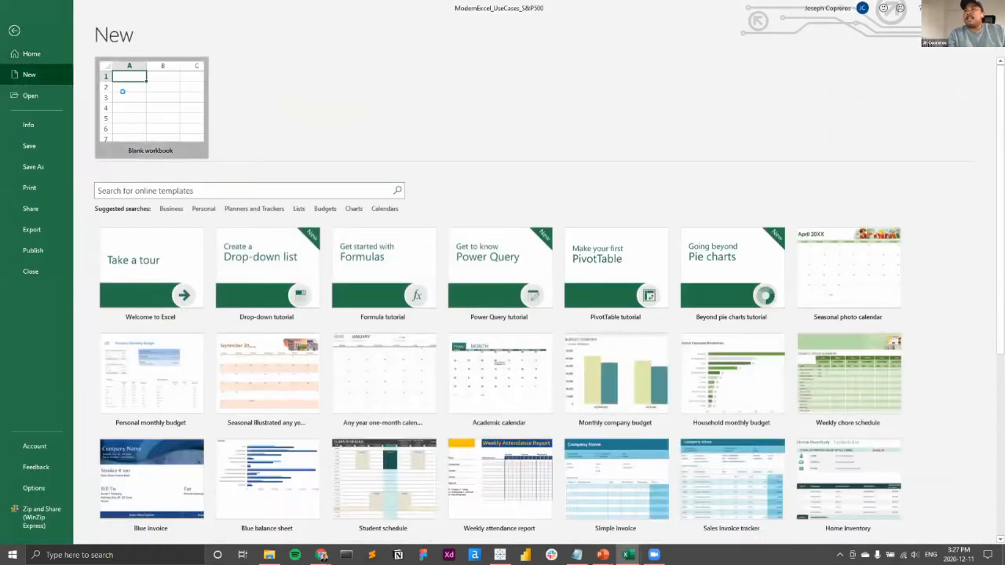
click(122, 91)
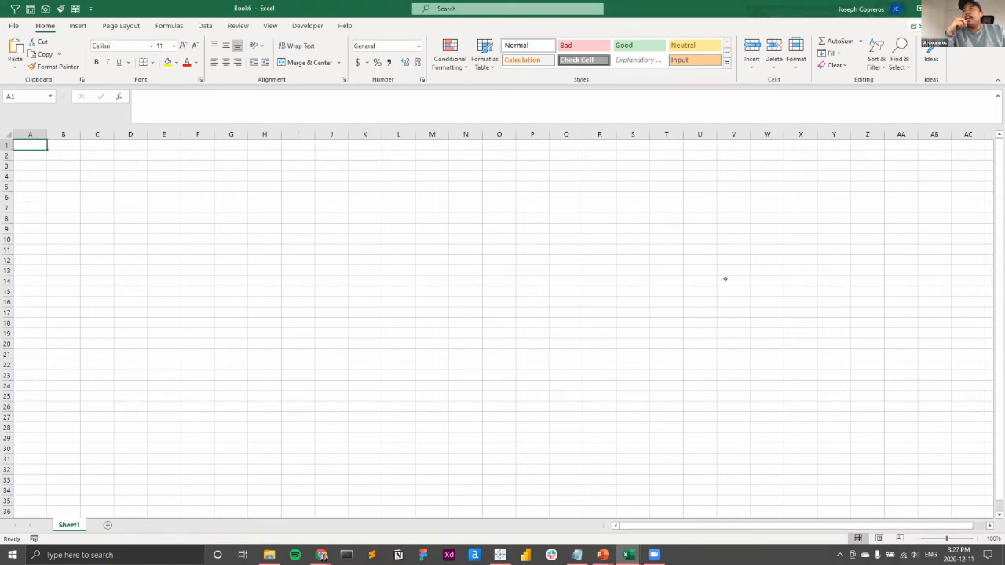
Import data from the Sample - Superstore Copy workbook in the 01 - Data folder
click(205, 25)
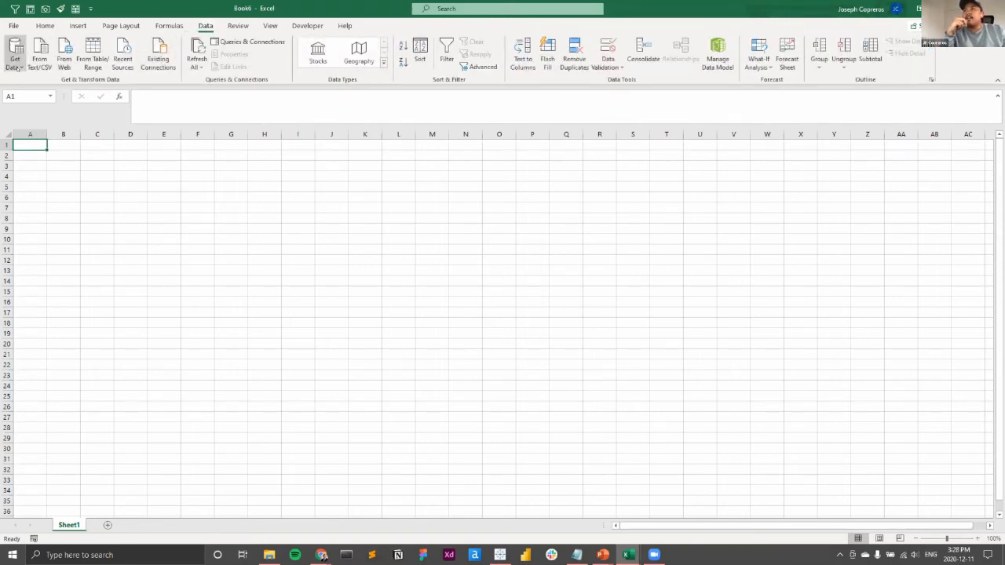
click(16, 62)
mouse_move(71, 86)
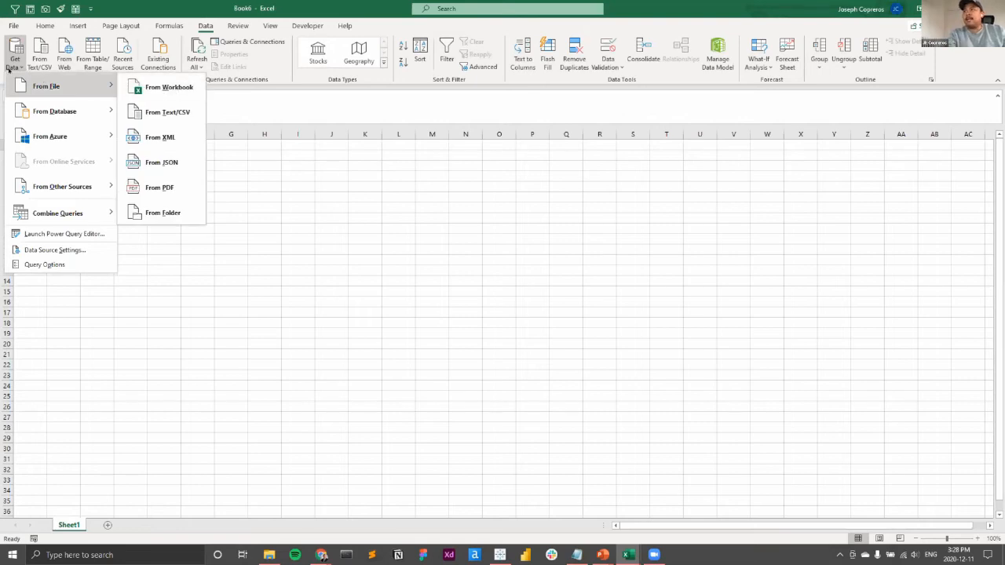
click(179, 93)
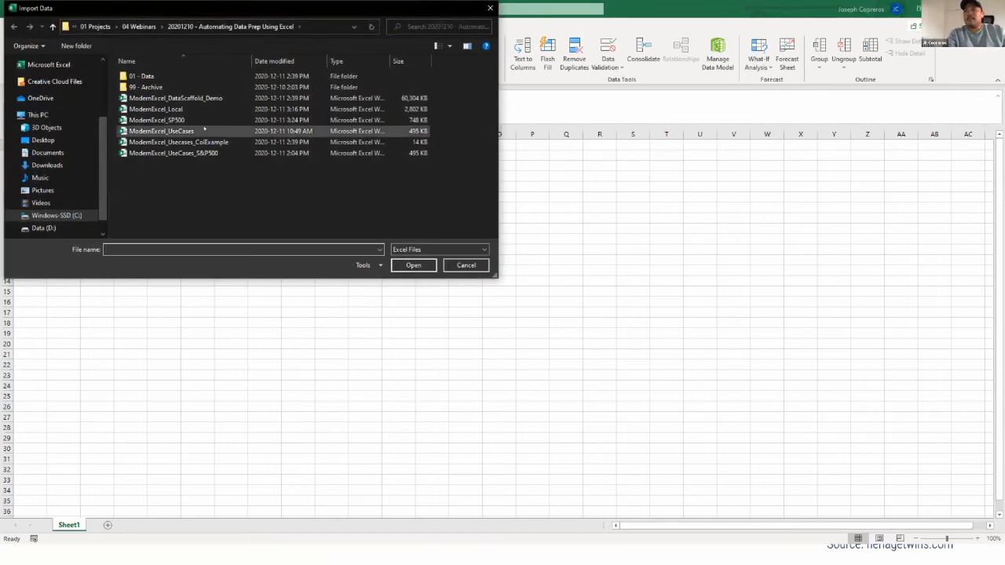
double_click(143, 76)
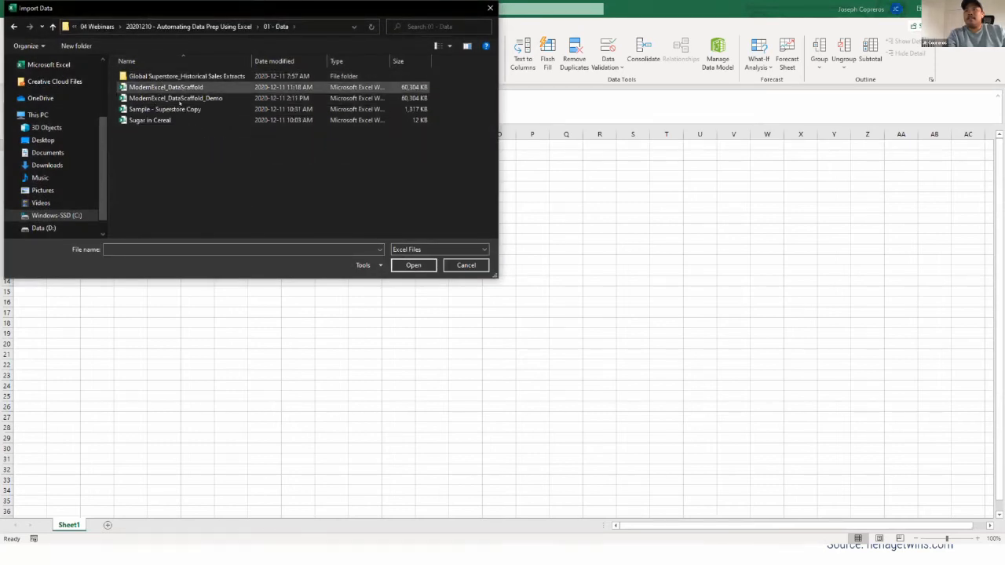
click(179, 109)
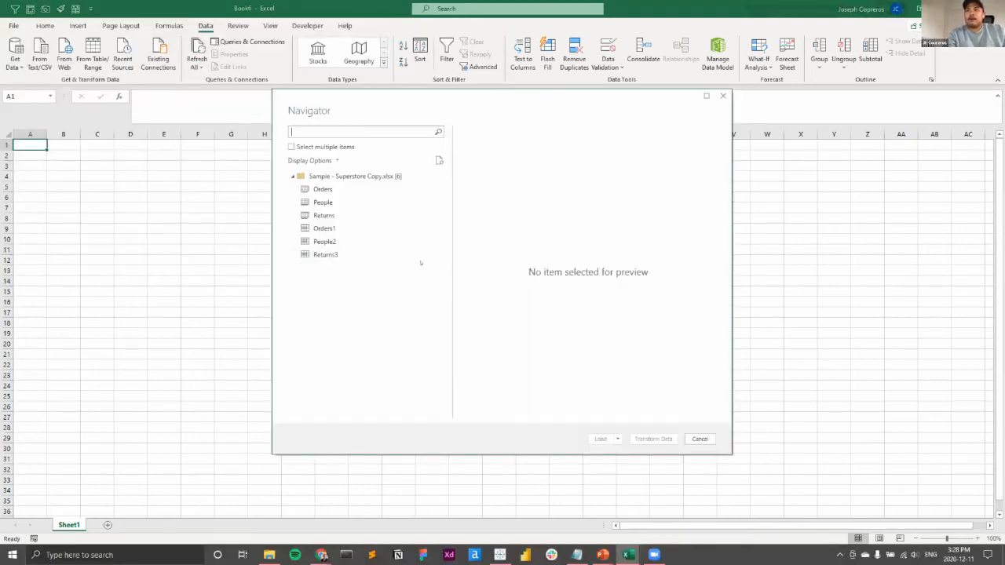
Select only the Orders sheet from the Superstore workbook and open it for transformation in Power Query Editor
click(376, 190)
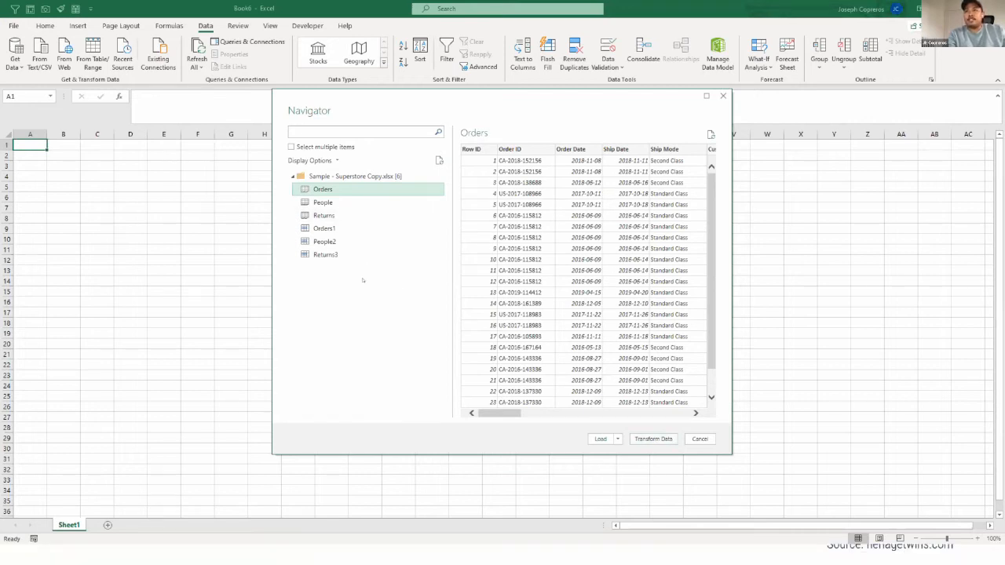
click(291, 147)
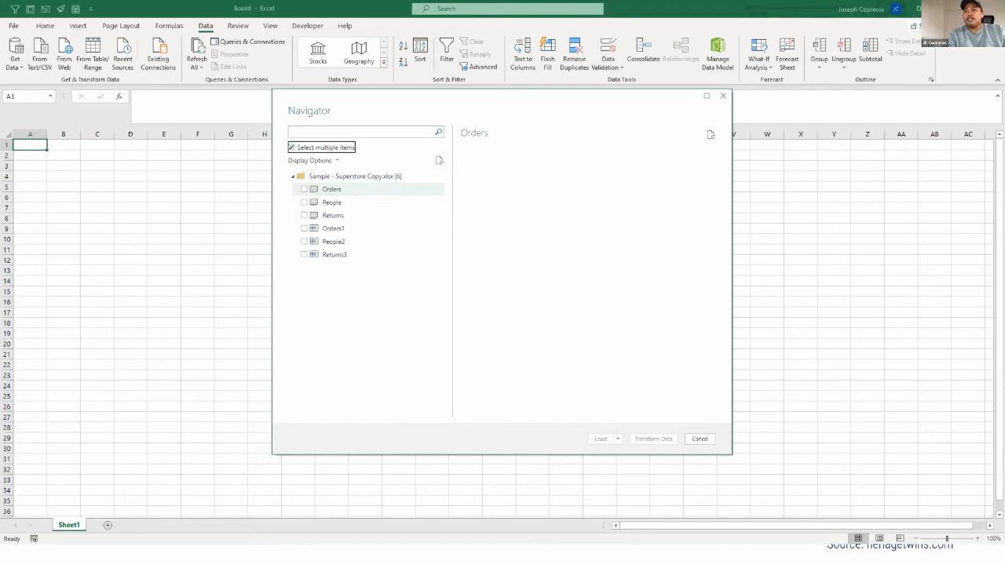
click(291, 148)
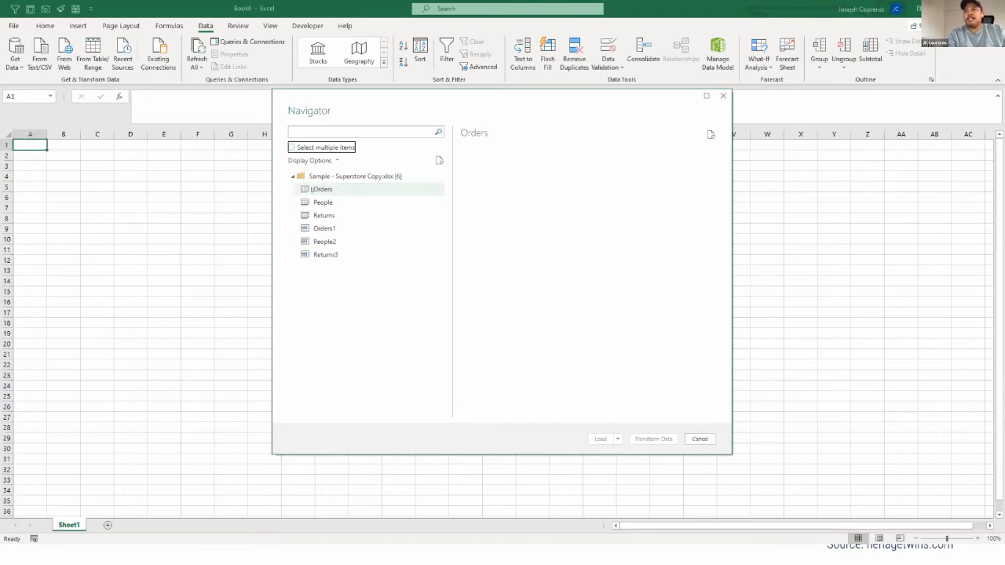
click(323, 189)
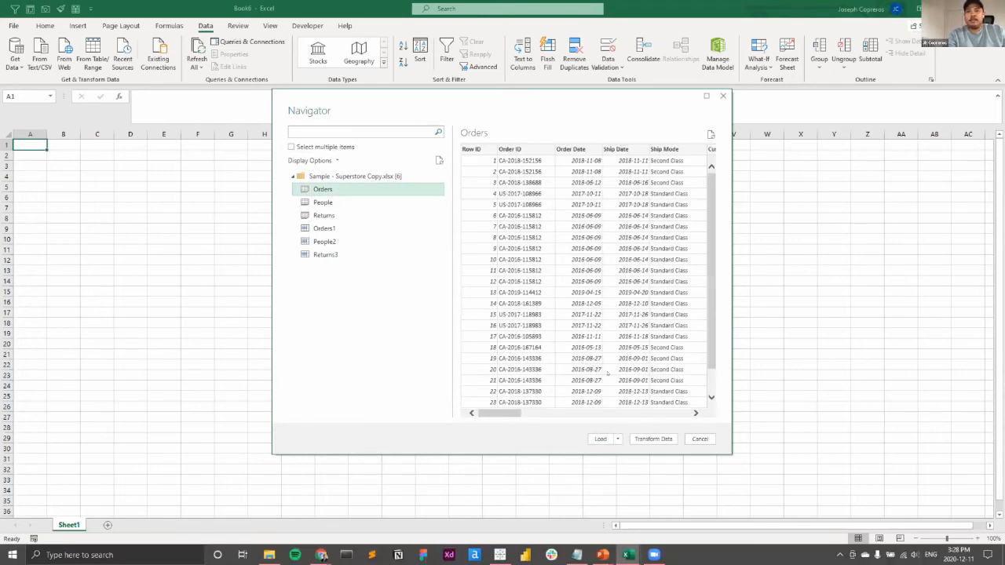
click(648, 440)
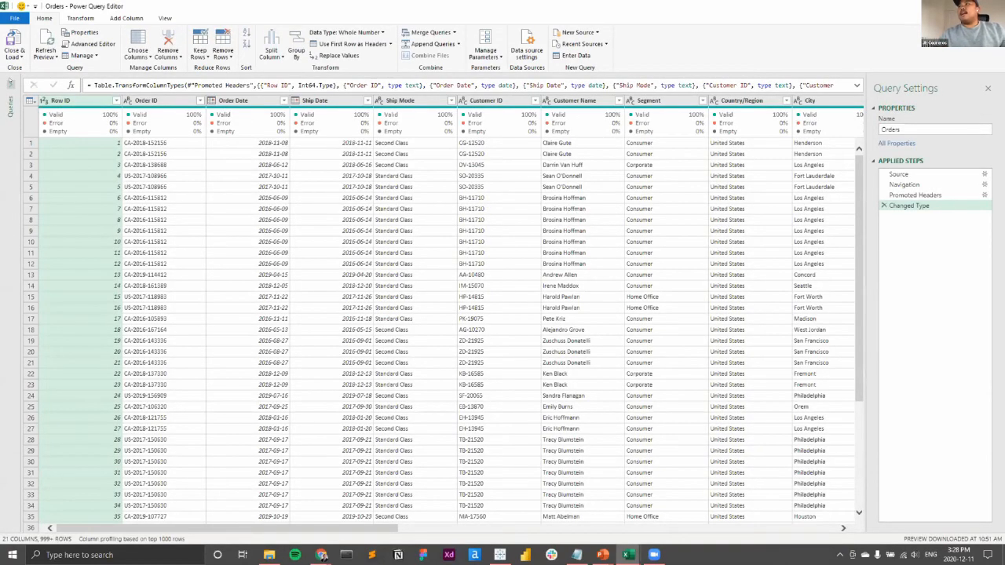
Show the query list, duplicate the Orders query and rename the copy Unique Dates
click(9, 82)
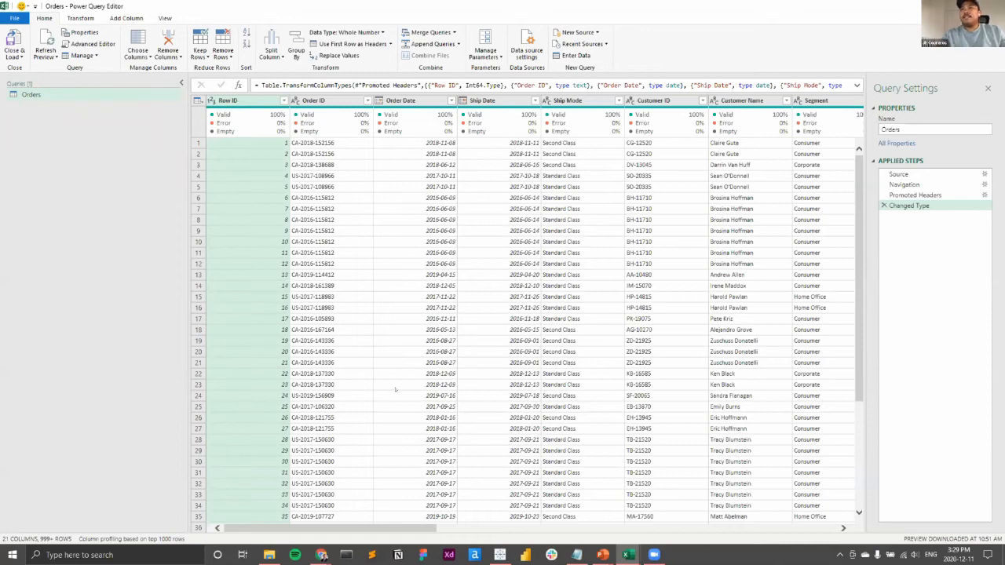
drag(421, 530, 313, 420)
right_click(37, 95)
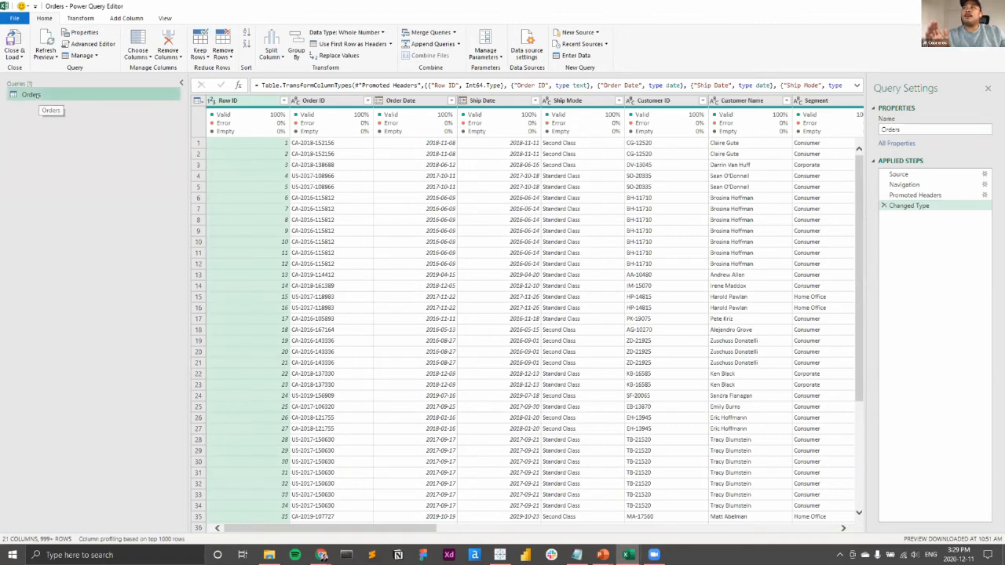
click(63, 155)
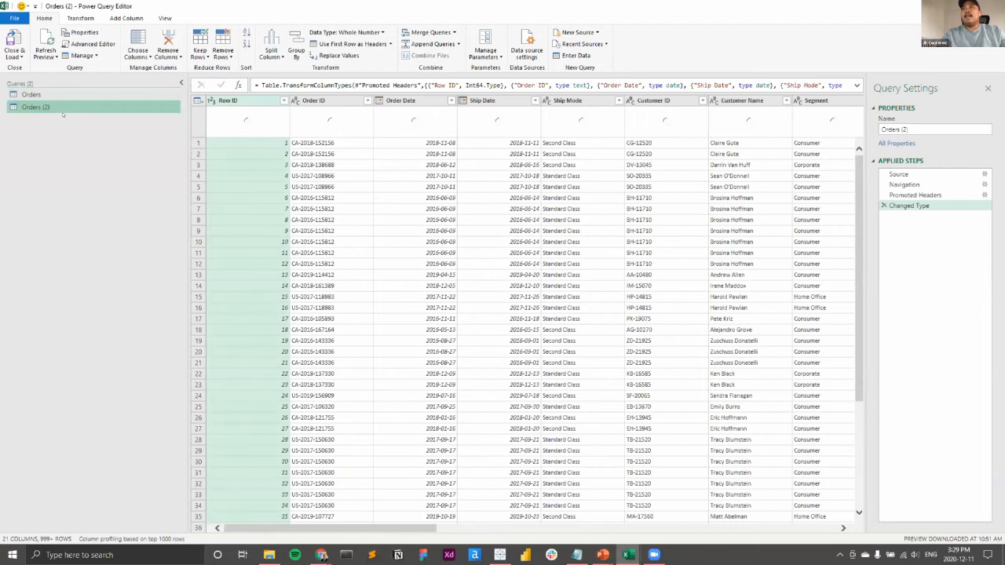
right_click(106, 108)
click(130, 154)
text(Unique Dates)
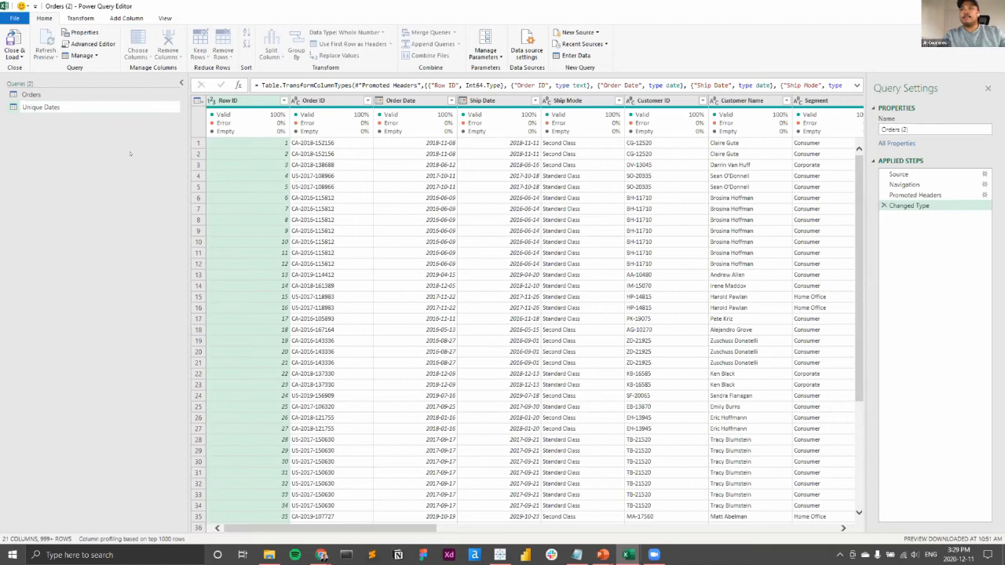
key(Return)
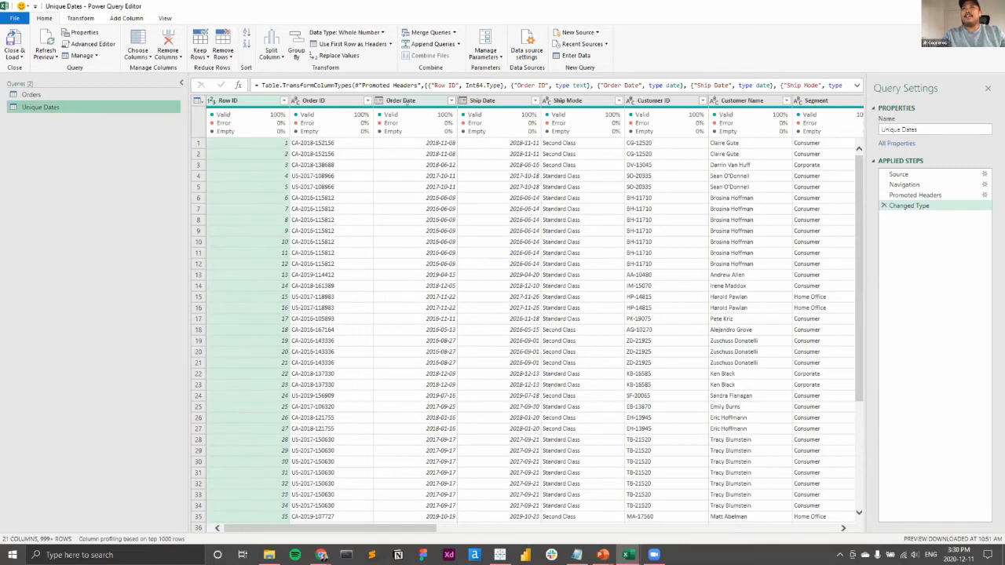
Group the Unique Dates query by Order Date with a Count Rows column, and remove the Count column
right_click(409, 102)
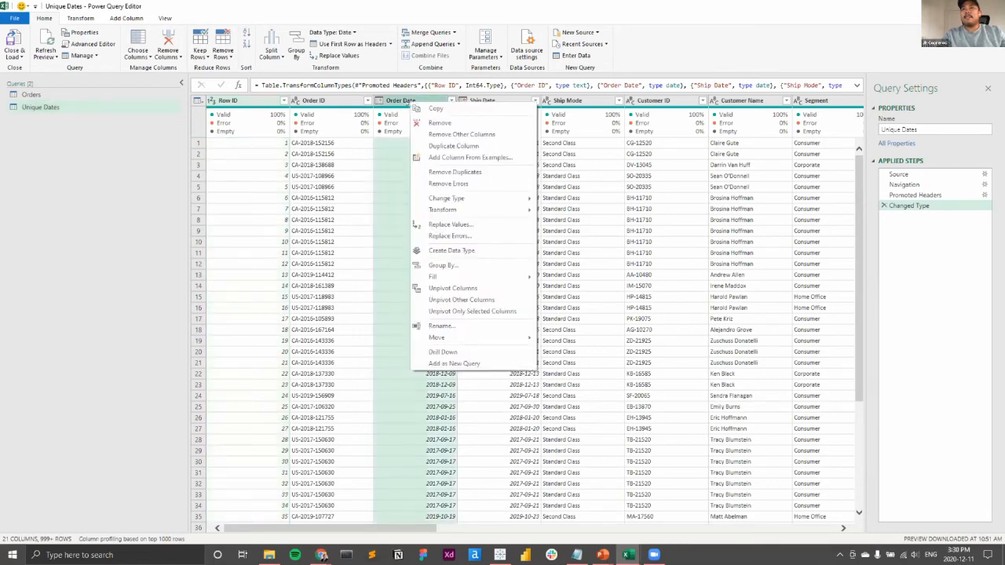
click(442, 265)
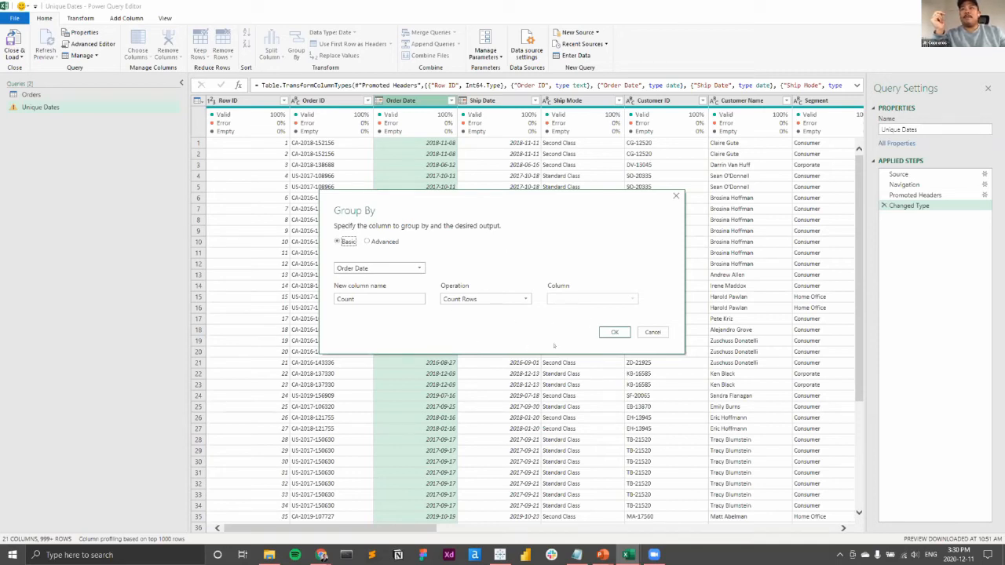
click(614, 332)
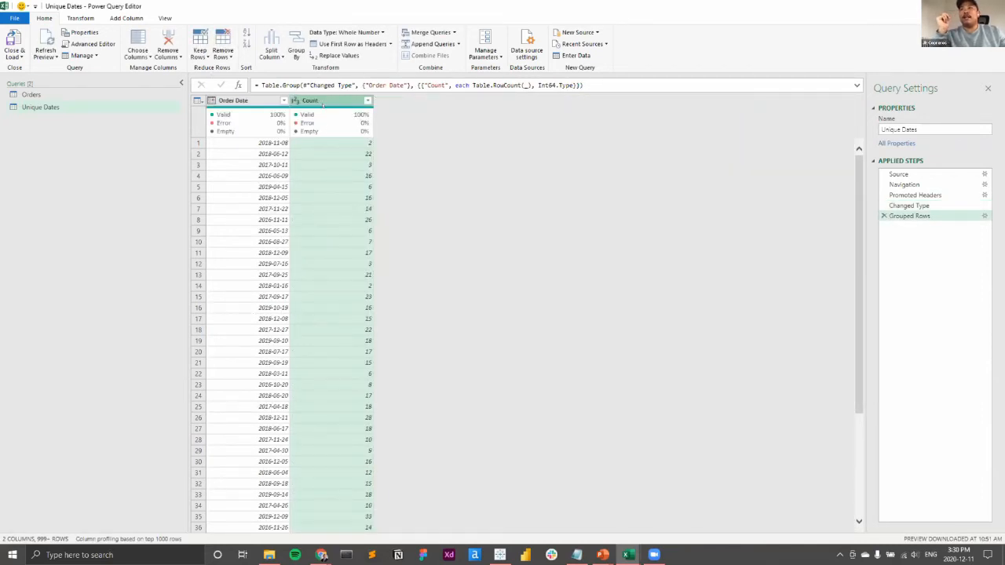
right_click(323, 103)
click(347, 119)
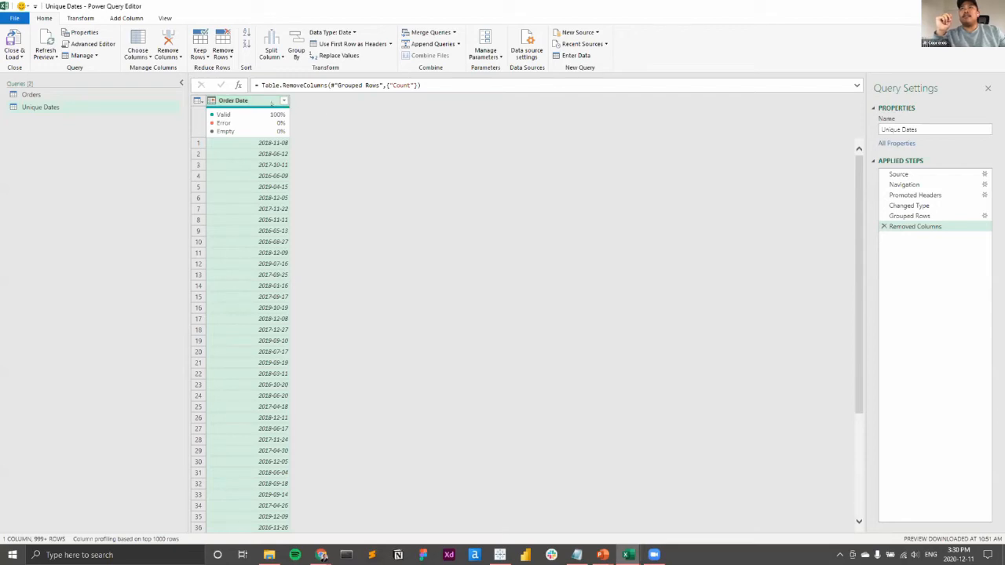
Add a custom column named Cross-Join Field with the formula 1 to the Unique Dates query
click(126, 17)
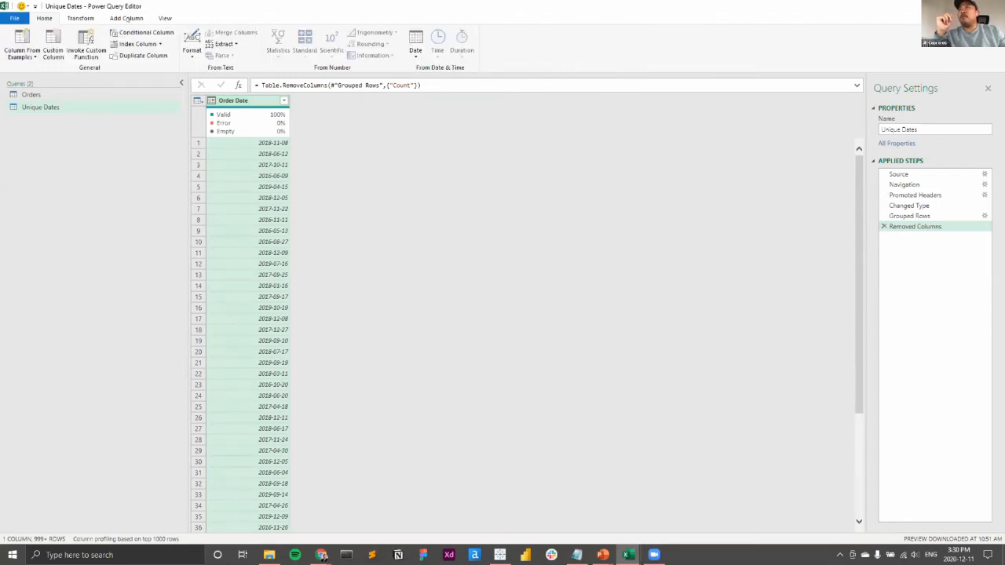
click(53, 51)
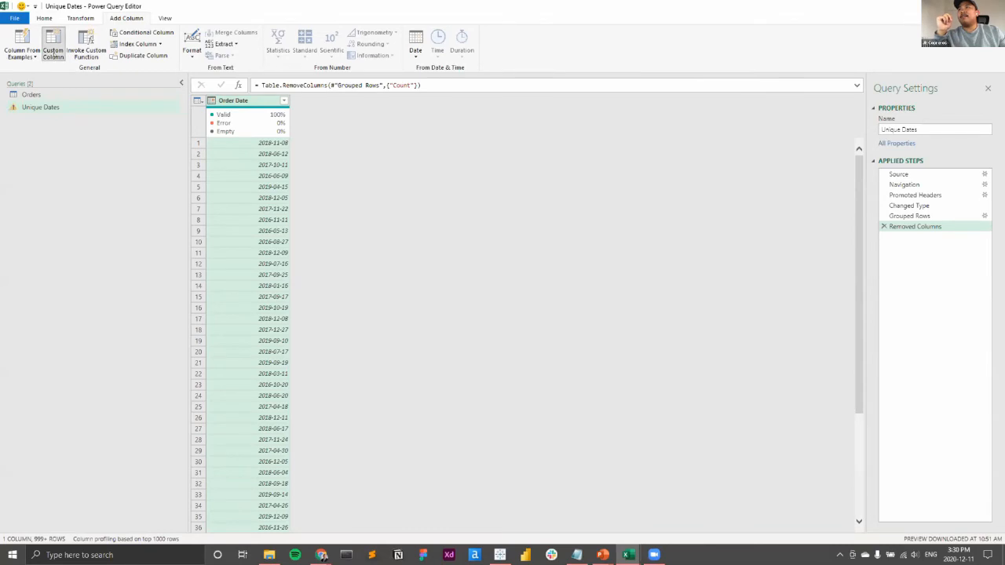
drag(429, 219, 312, 212)
text(Cross-F)
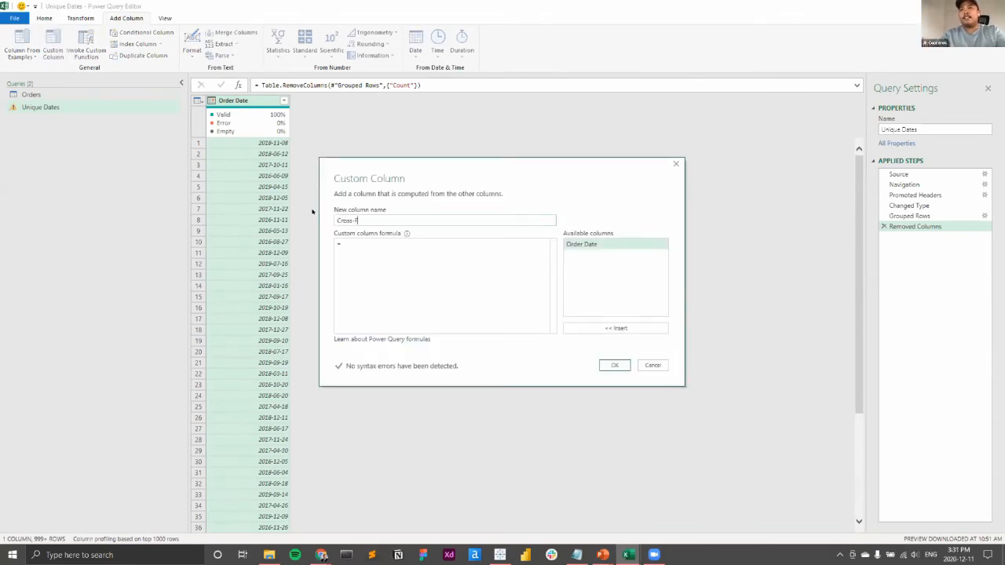
text(oin Fiel)
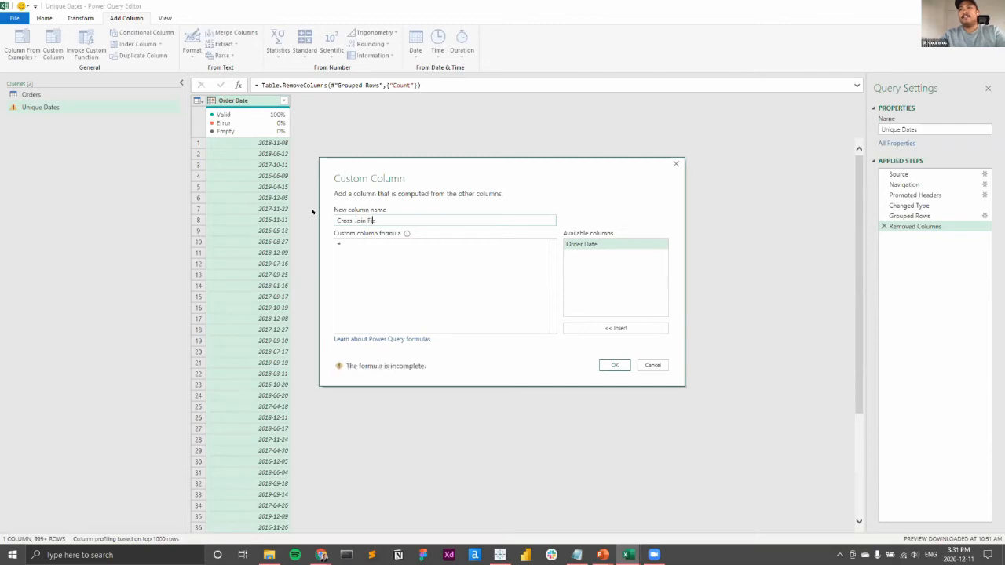
text(d)
click(389, 246)
text(1)
click(615, 365)
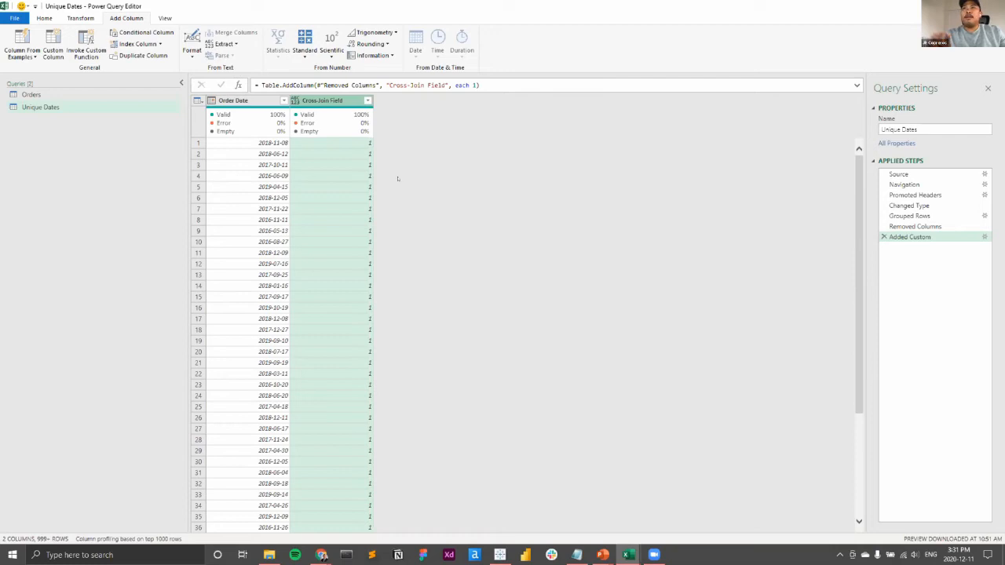
Duplicate the Unique Dates query and rename the copy Unique Customers
right_click(36, 95)
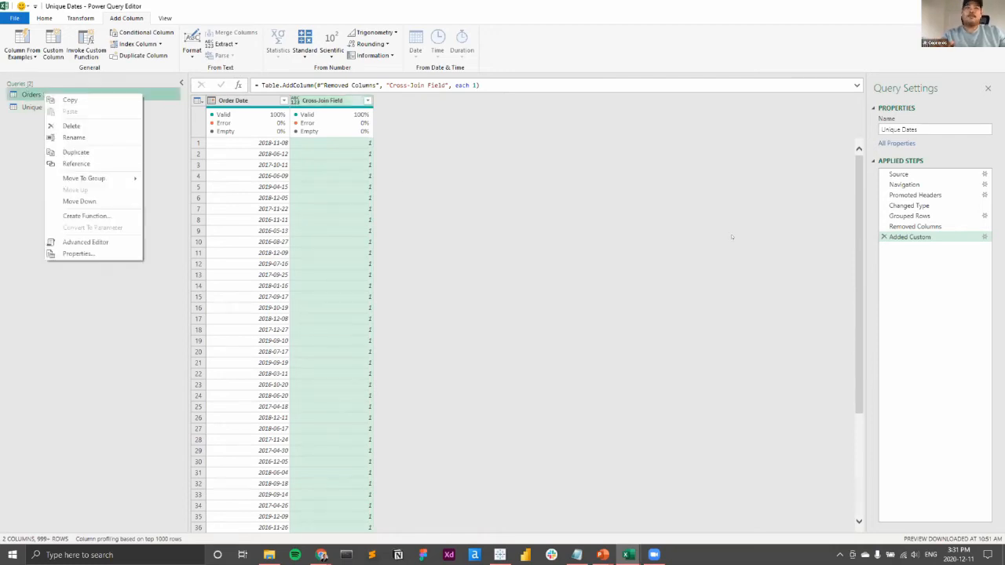
click(597, 256)
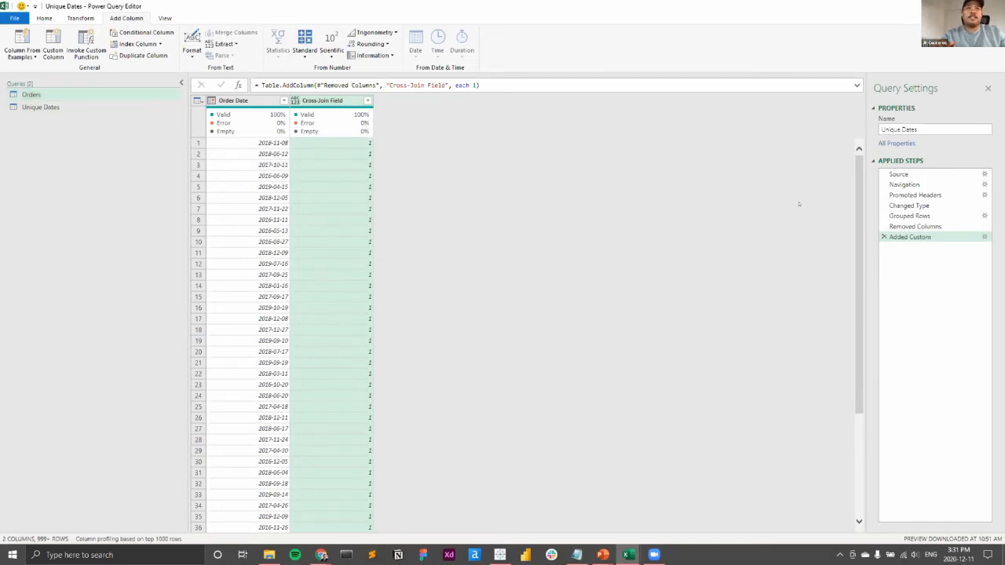
right_click(37, 110)
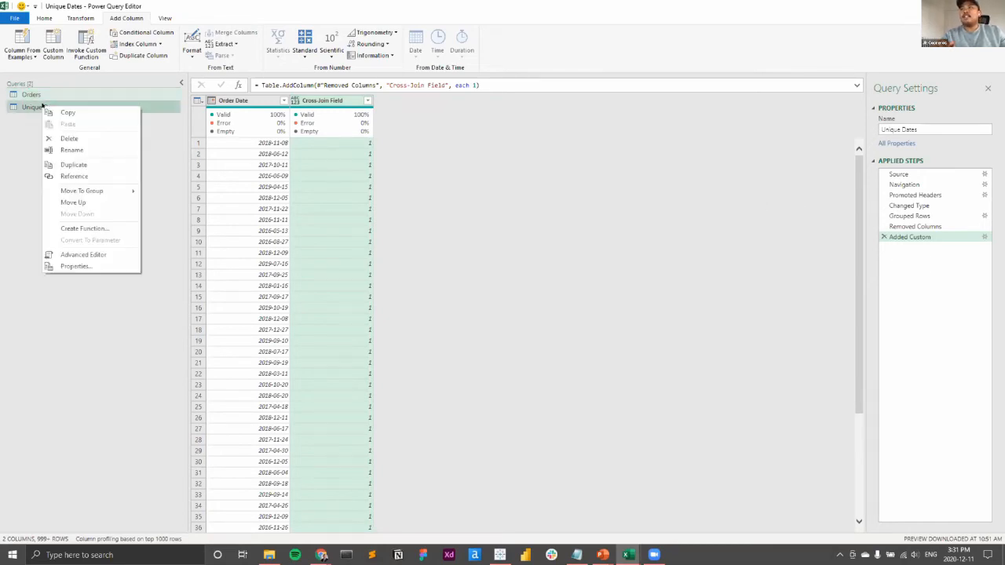
click(76, 163)
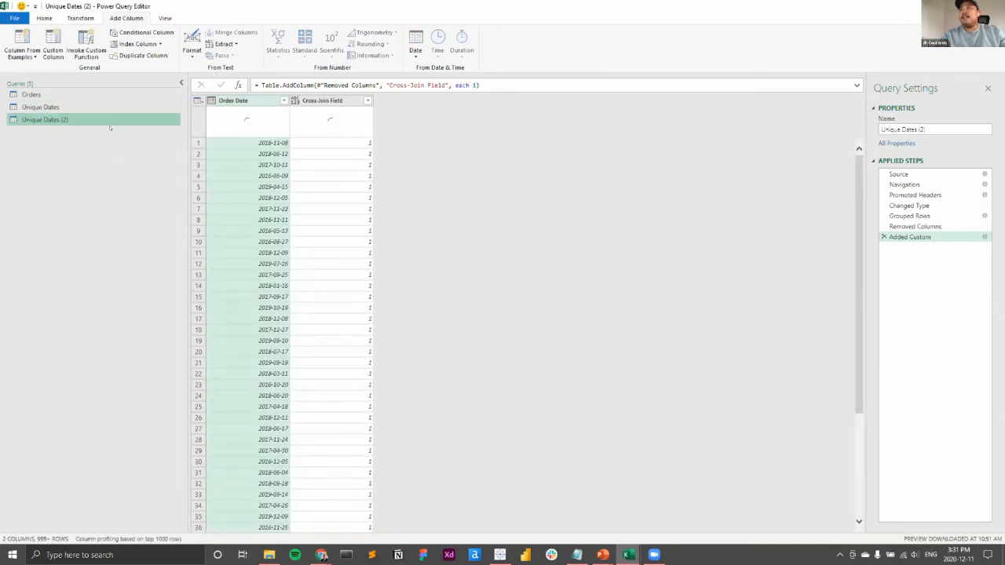
right_click(110, 128)
click(133, 163)
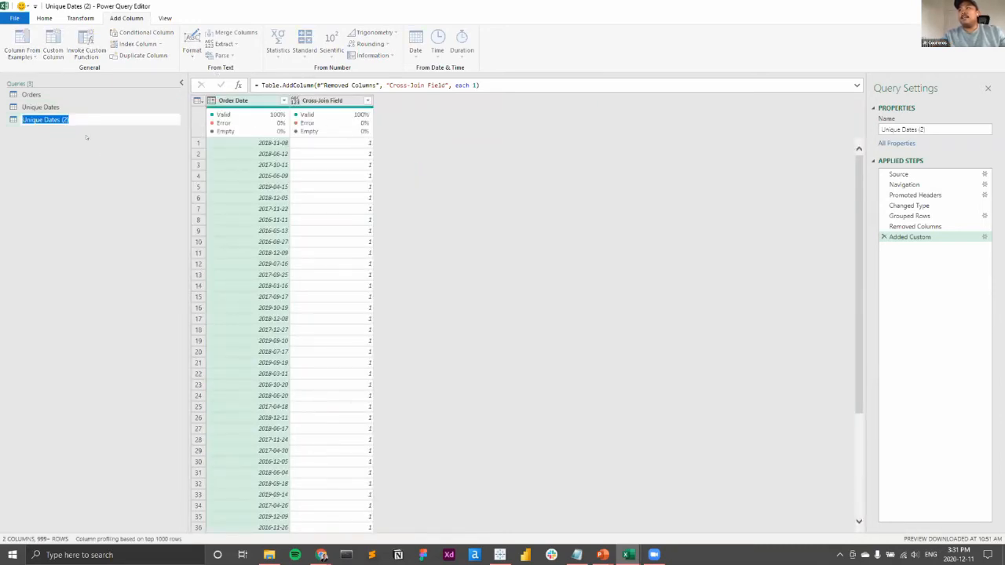
text(Unique Customers)
key(Return)
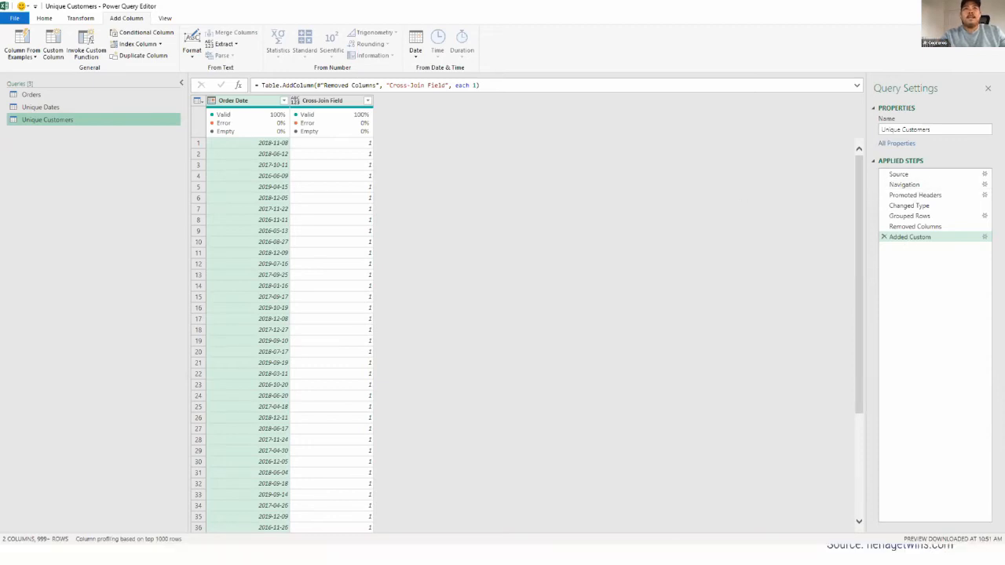
Regroup the Unique Customers query by Customer ID and Customer Name with a Count Rows column, and return to its Added Custom step
click(983, 217)
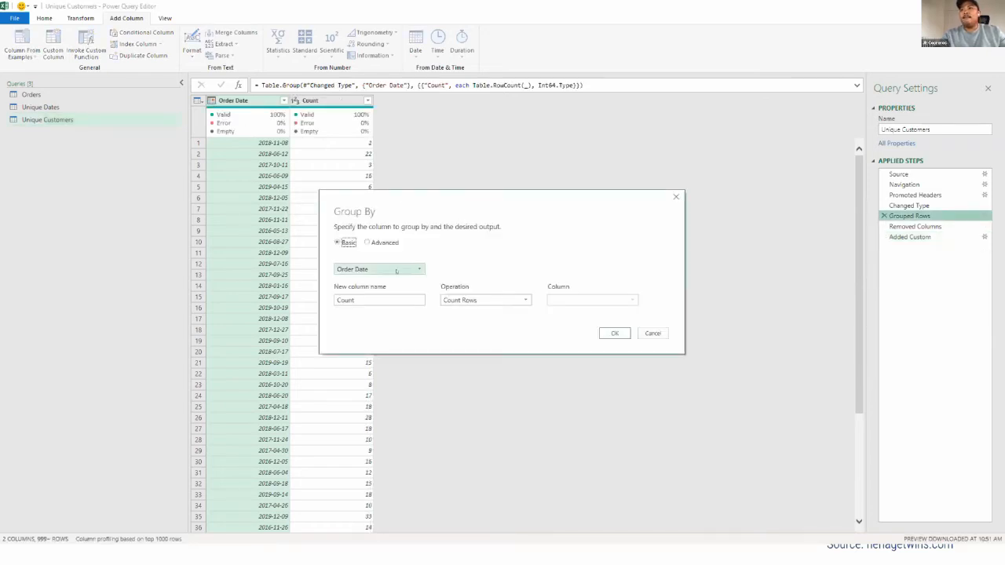
click(380, 270)
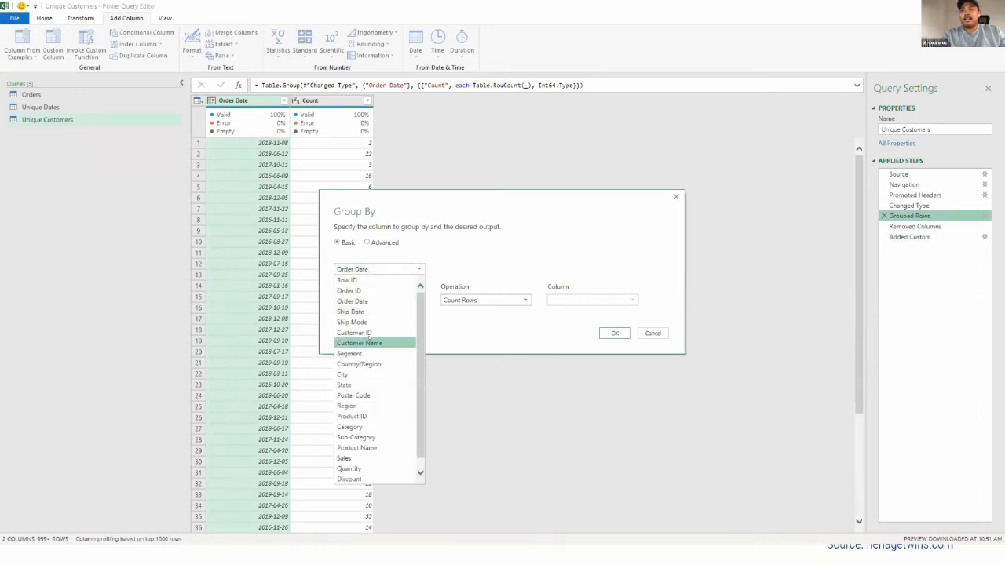
click(370, 246)
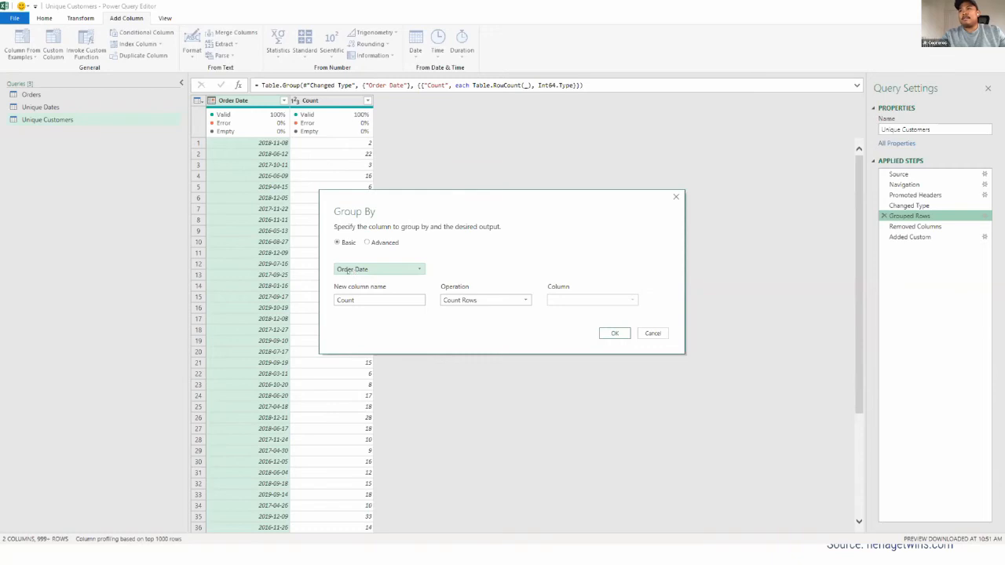
click(366, 243)
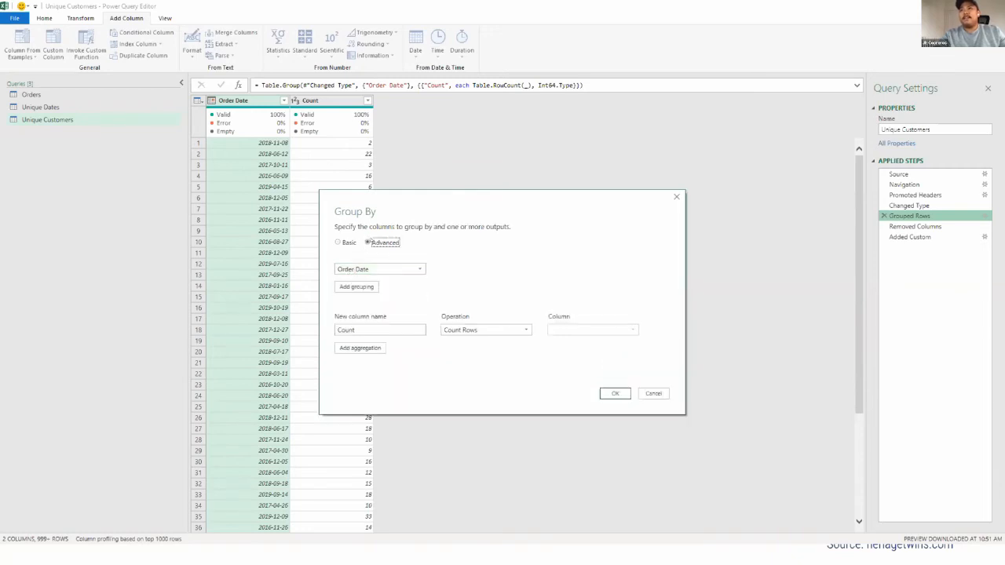
click(348, 270)
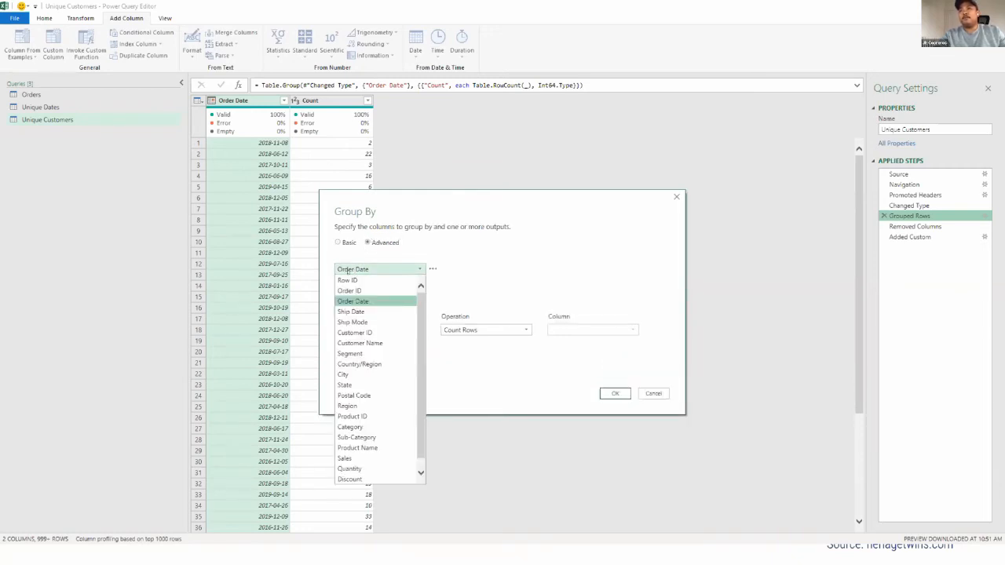
click(358, 331)
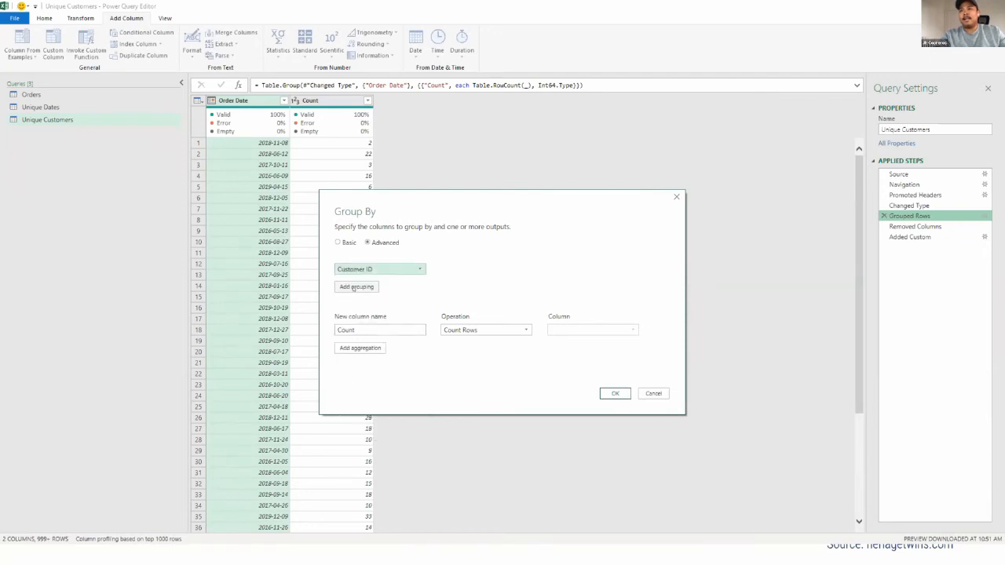
click(355, 287)
click(352, 287)
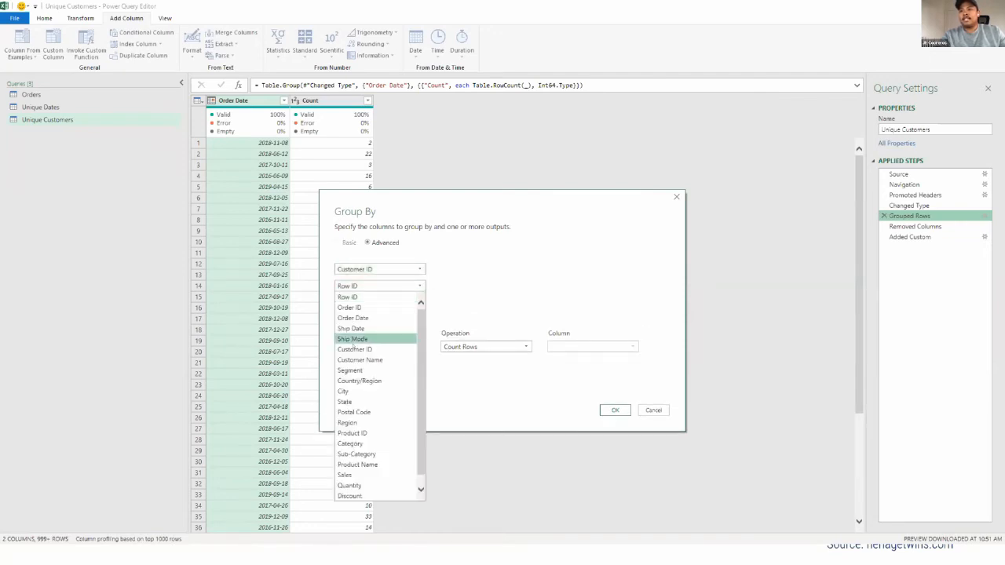
click(359, 359)
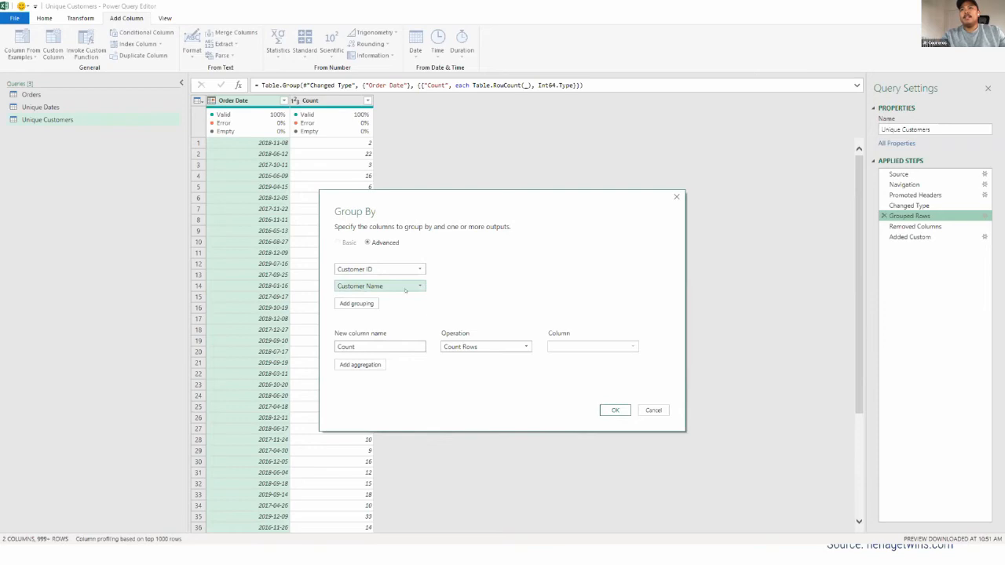
mouse_move(430, 287)
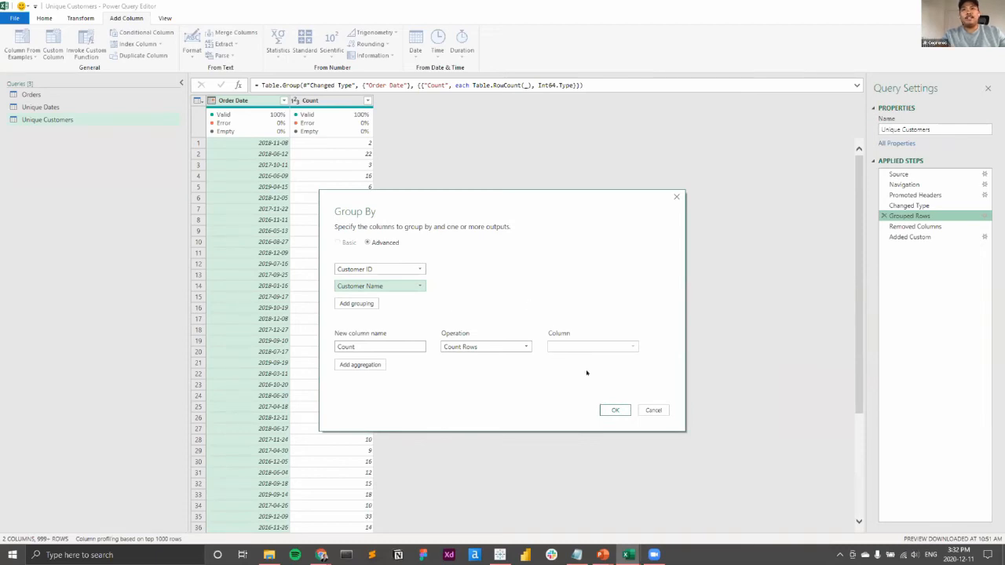
click(611, 409)
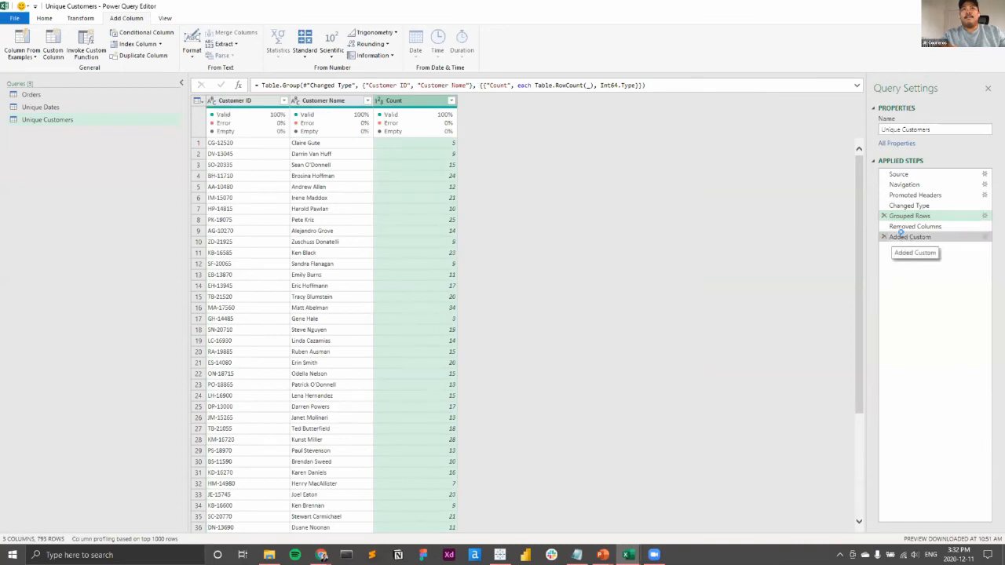
click(901, 235)
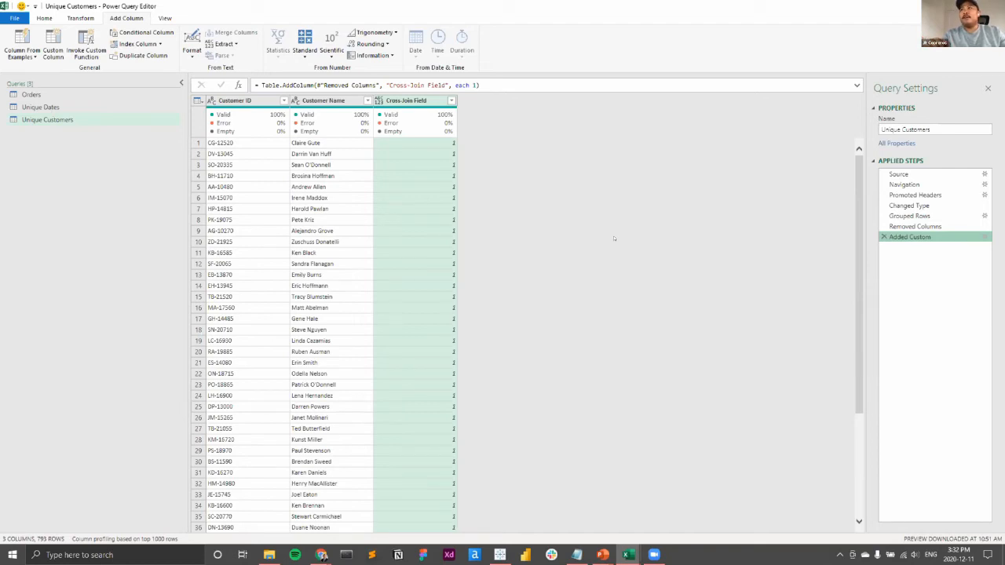
Merge Unique Dates with Unique Customers as a new query, matching on Cross-Join Field with a Left Outer join
click(75, 107)
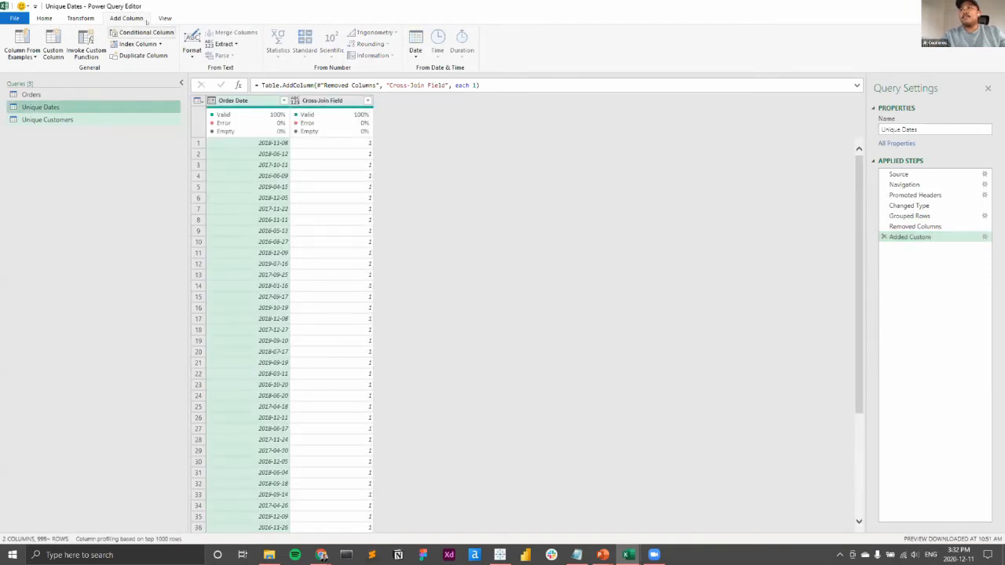
click(43, 18)
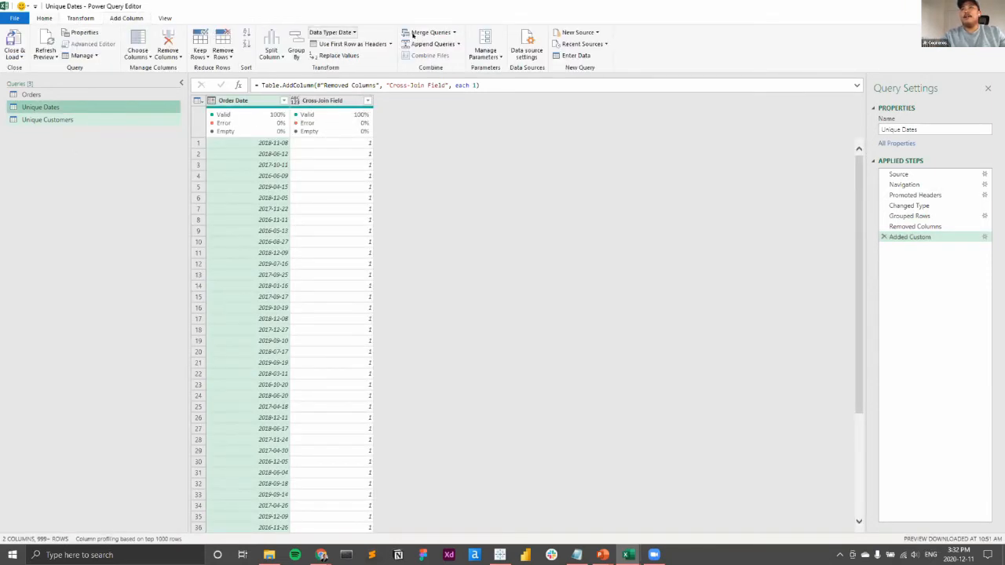
click(430, 32)
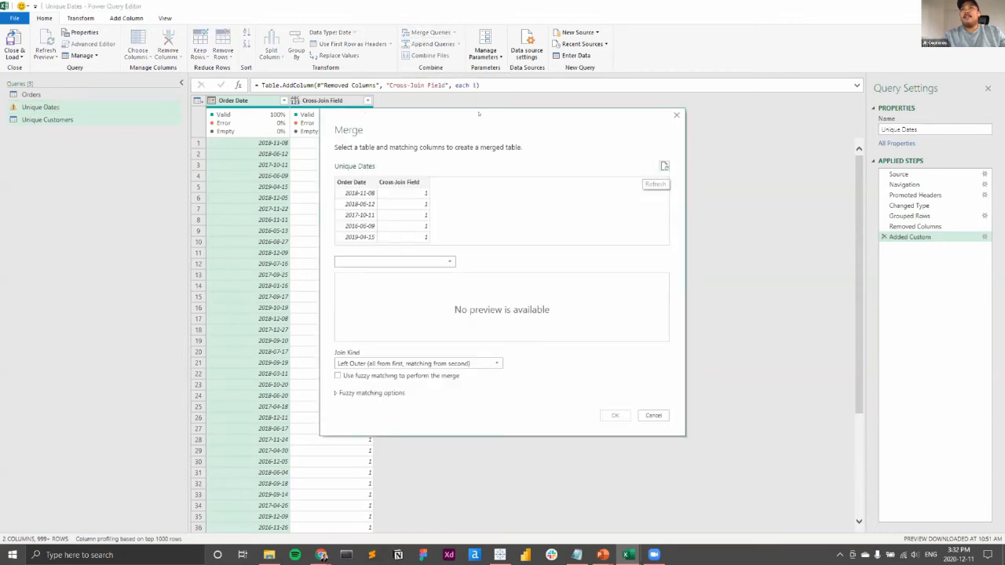
click(653, 416)
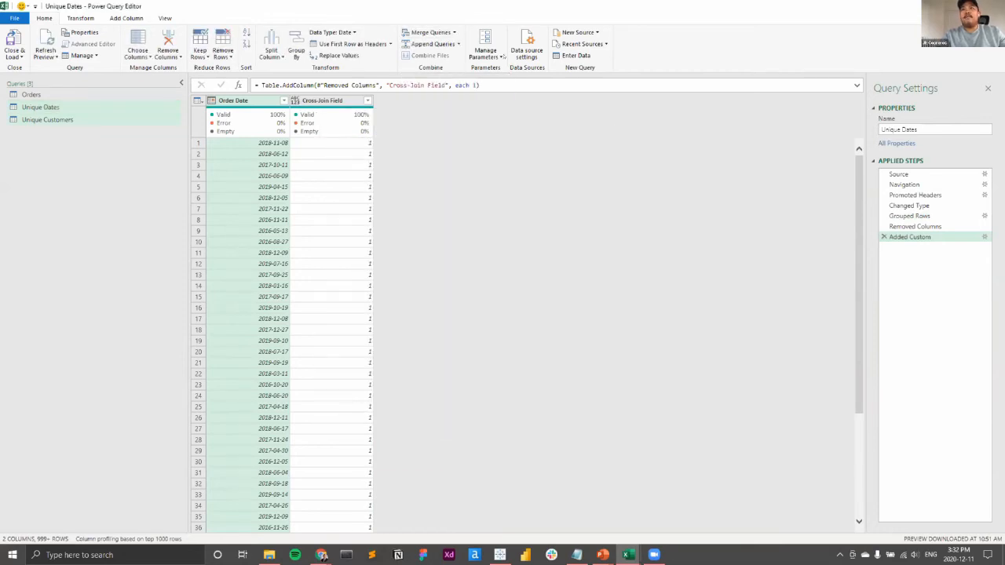
click(453, 32)
click(456, 52)
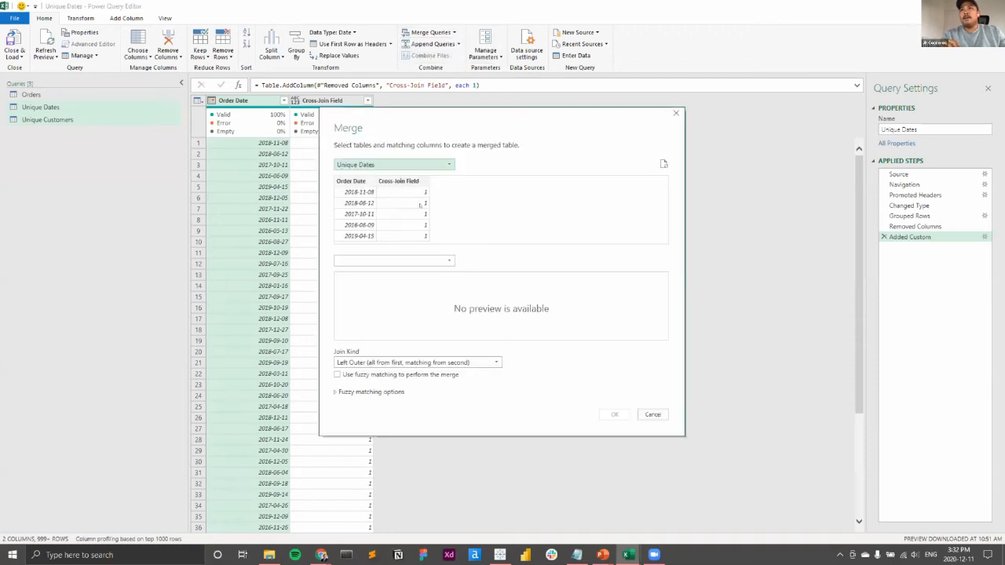
click(397, 259)
click(388, 281)
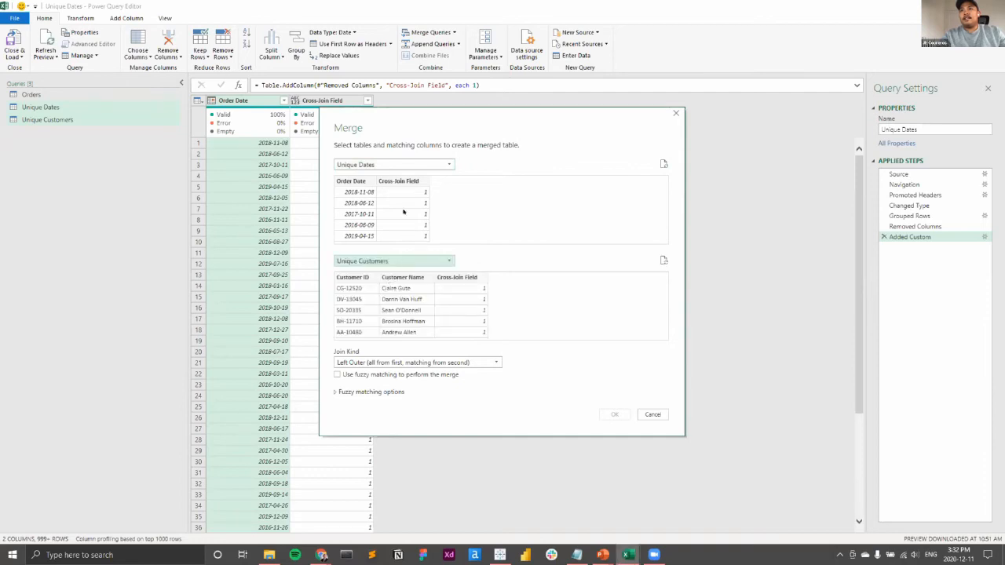
click(398, 180)
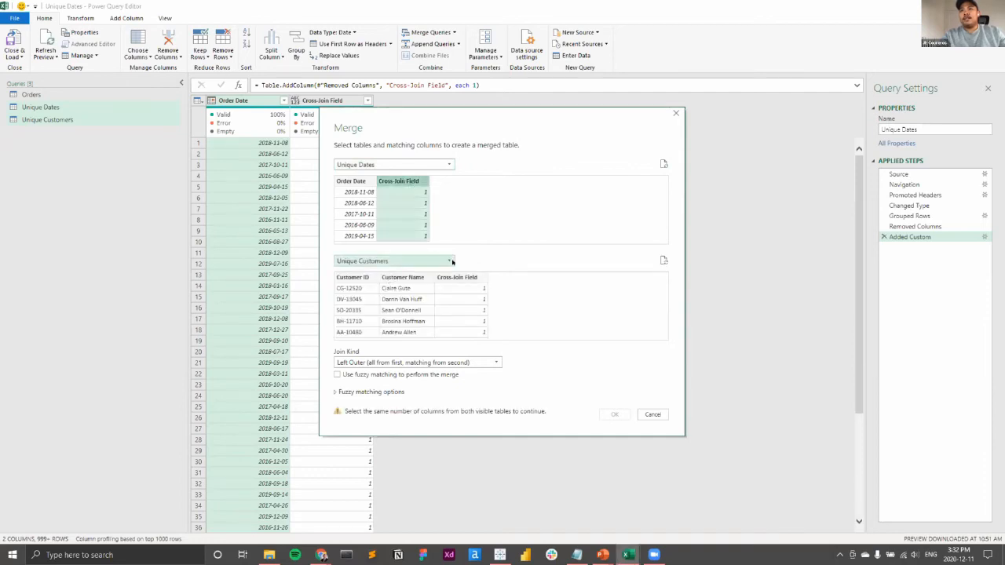
click(457, 279)
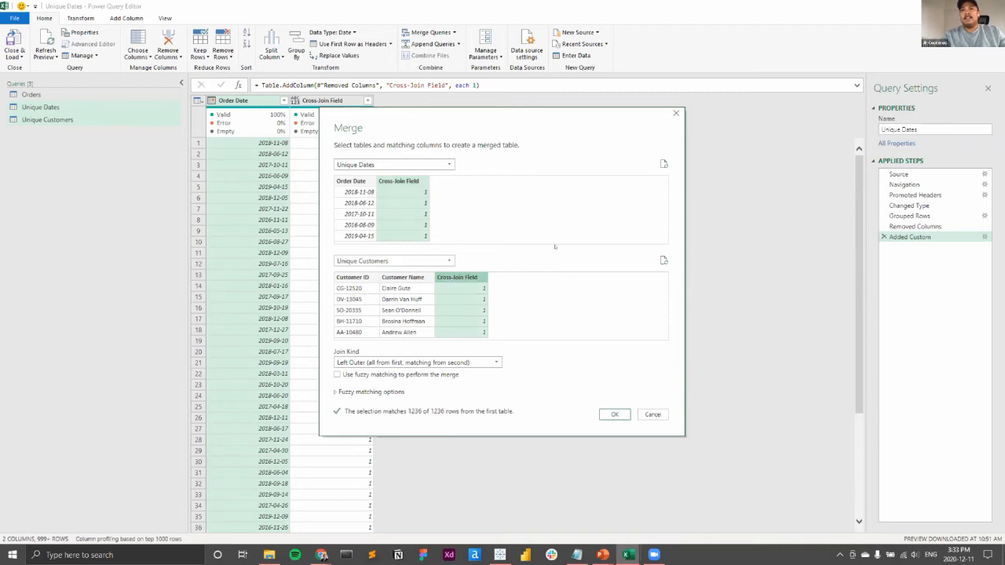
click(615, 414)
click(614, 413)
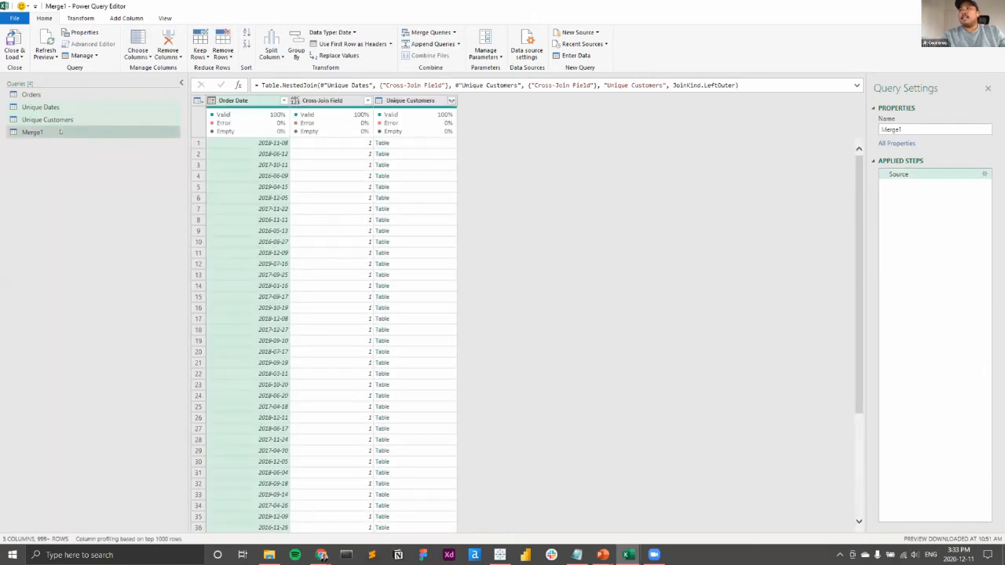
right_click(62, 133)
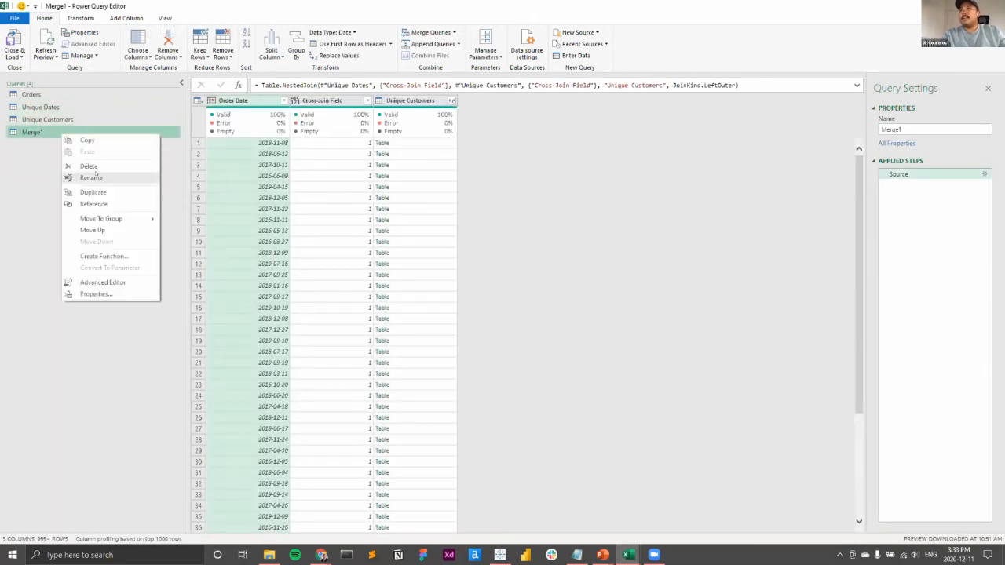
click(37, 170)
click(41, 95)
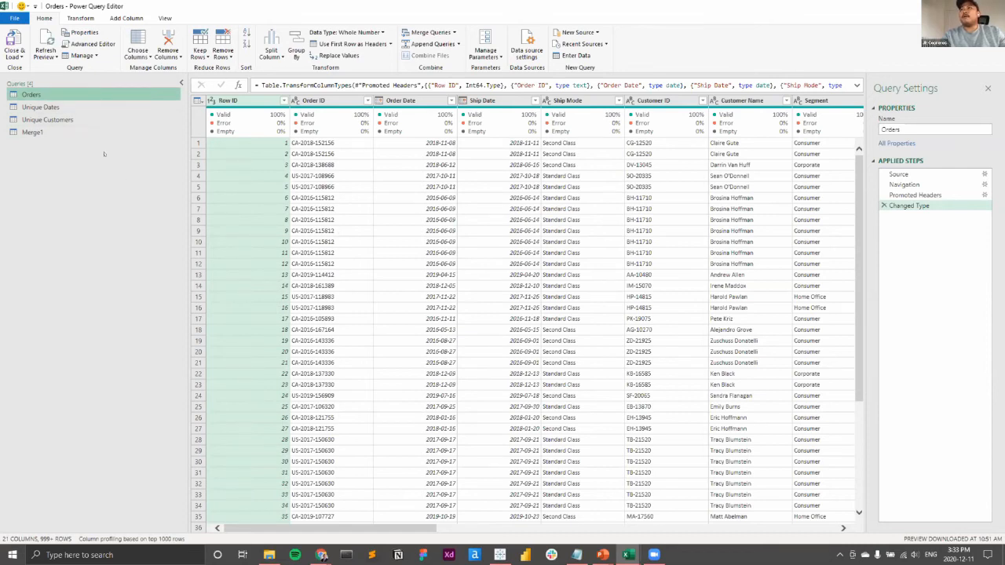
click(79, 132)
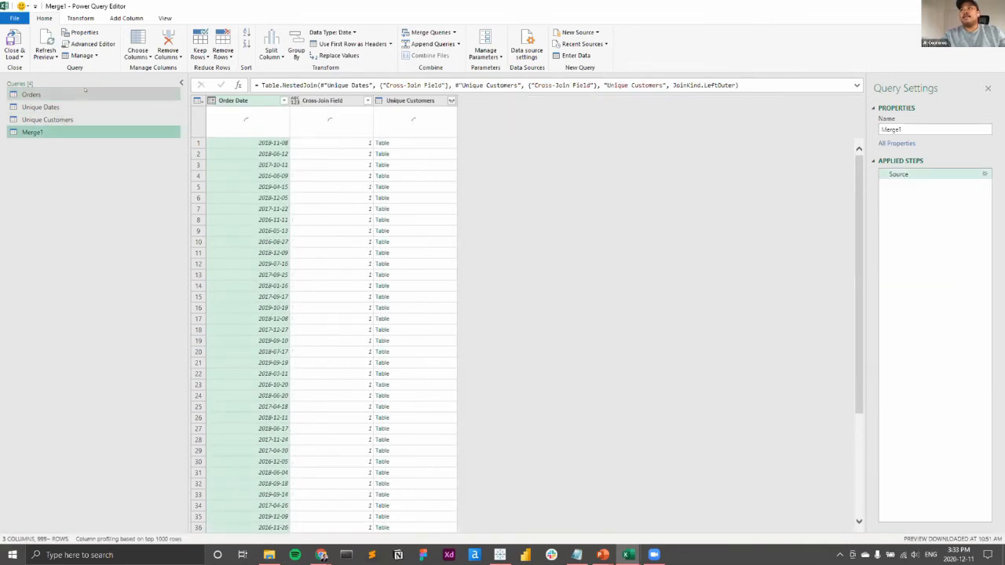
click(113, 91)
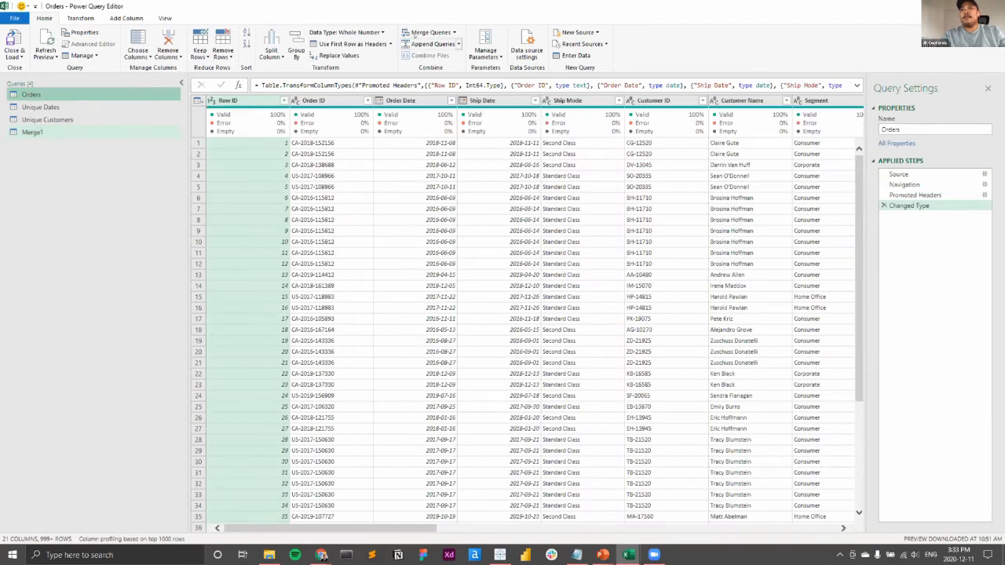
click(406, 32)
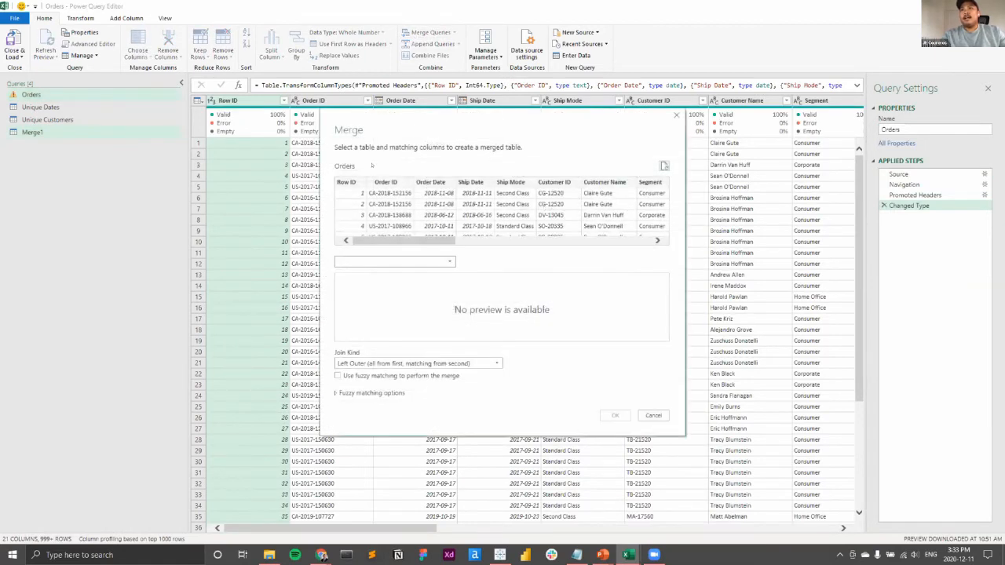
click(362, 263)
click(362, 273)
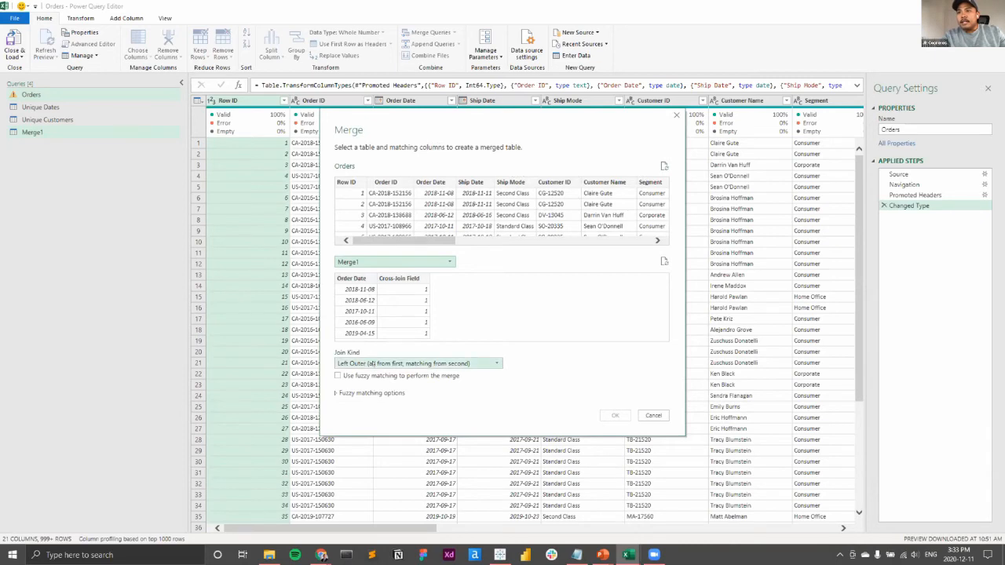
click(653, 417)
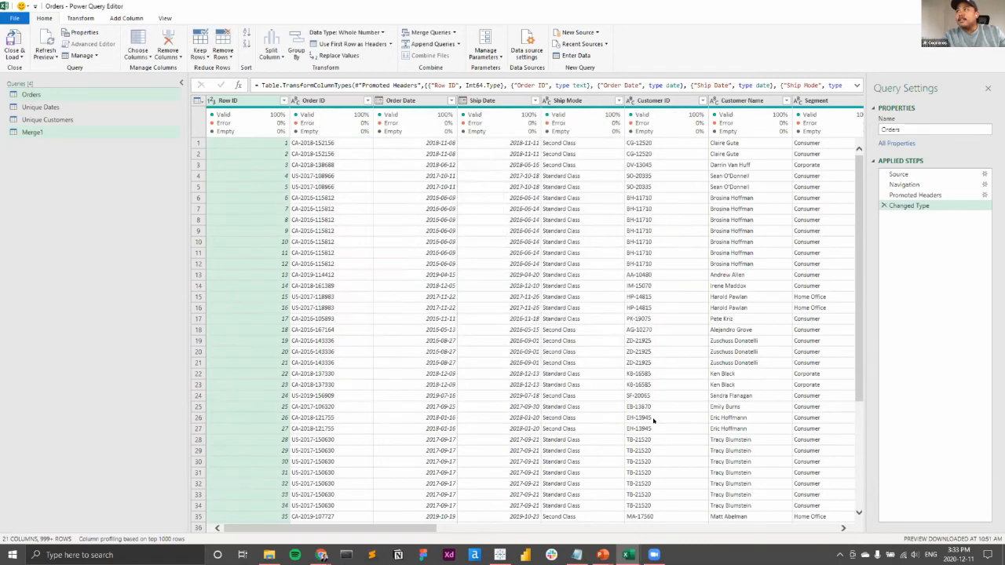
Expand the Unique Customers column of the Merge1 query into Customer ID and Customer Name, leaving out Cross-Join Field
click(92, 132)
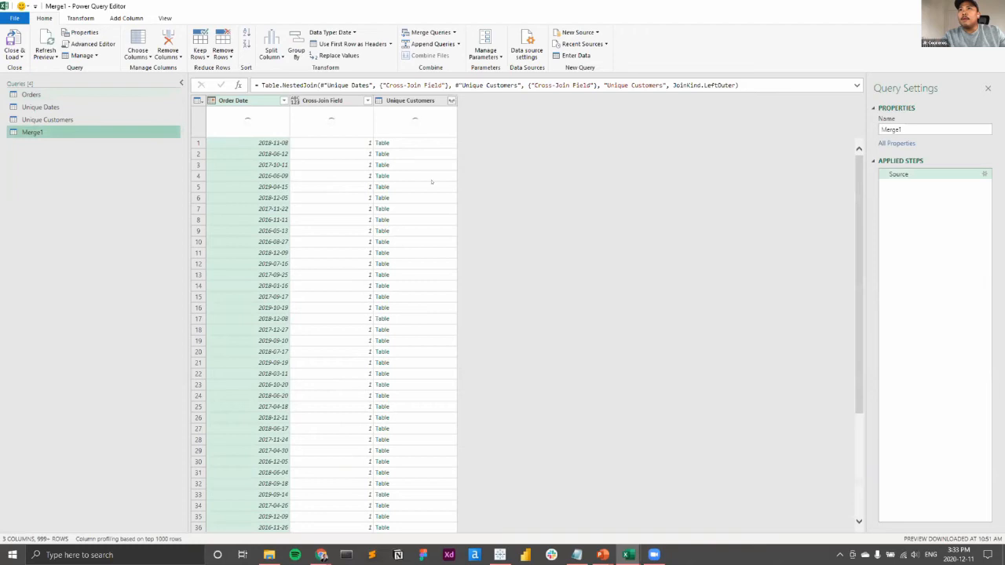
click(452, 101)
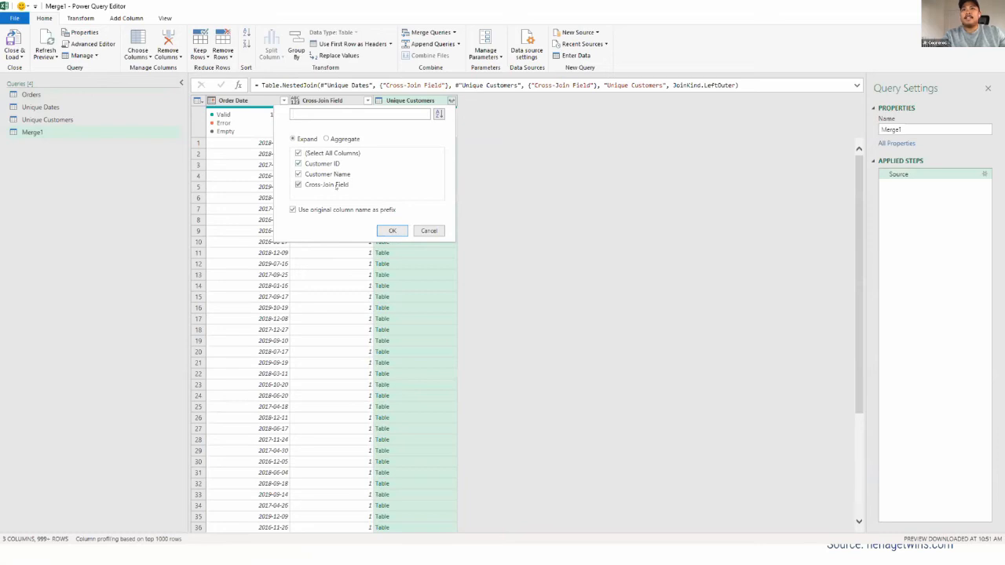
click(326, 184)
click(392, 230)
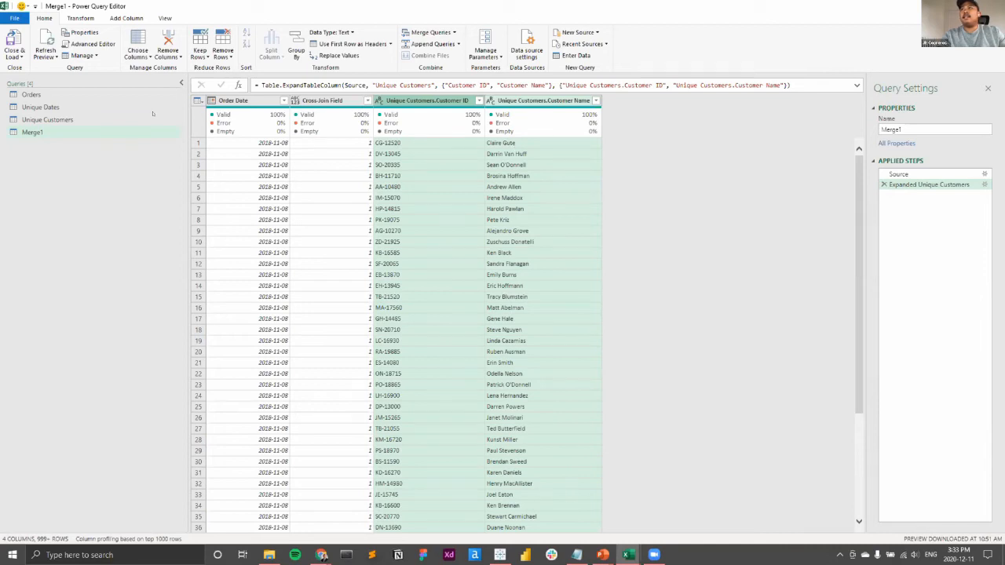
Merge the Orders query with Merge1, matching on Order Date, Customer ID and Customer Name with a Left Outer join
click(47, 94)
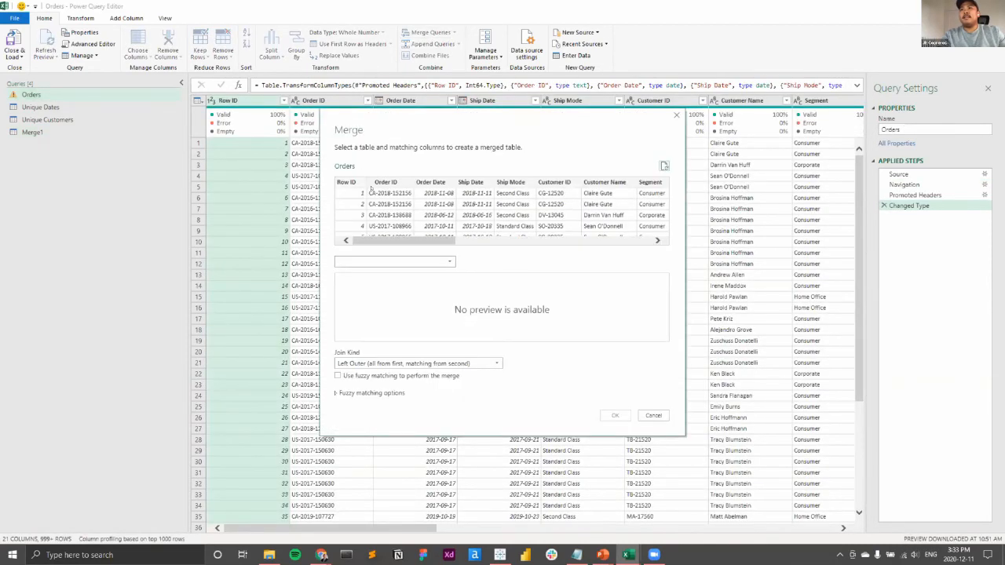
click(369, 262)
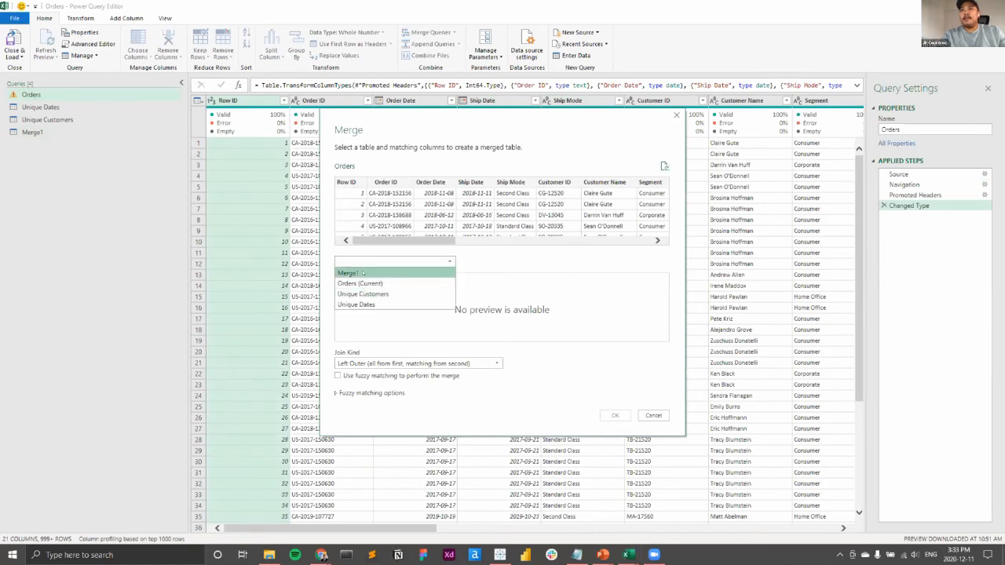
click(363, 272)
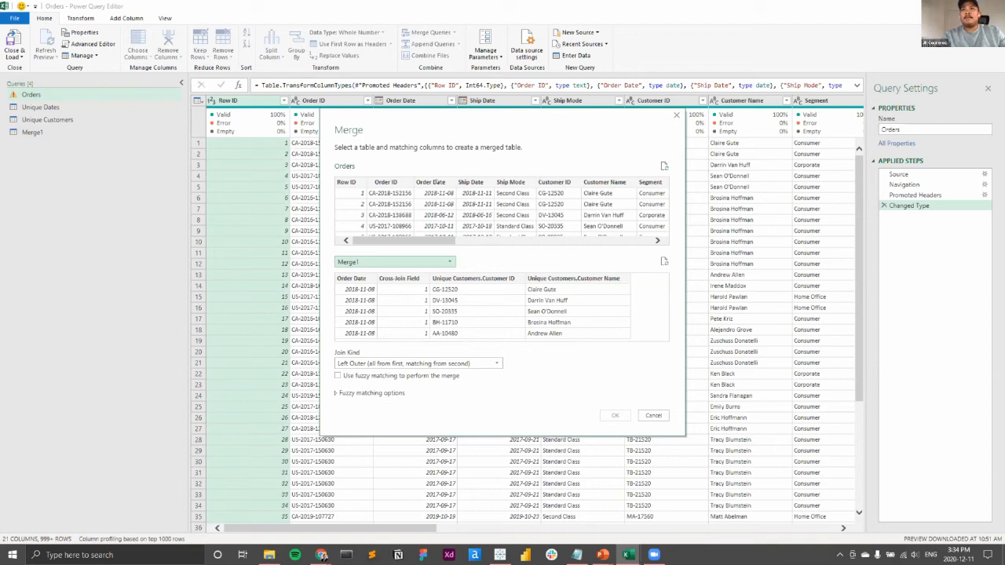
click(433, 182)
ctrl+click(547, 182)
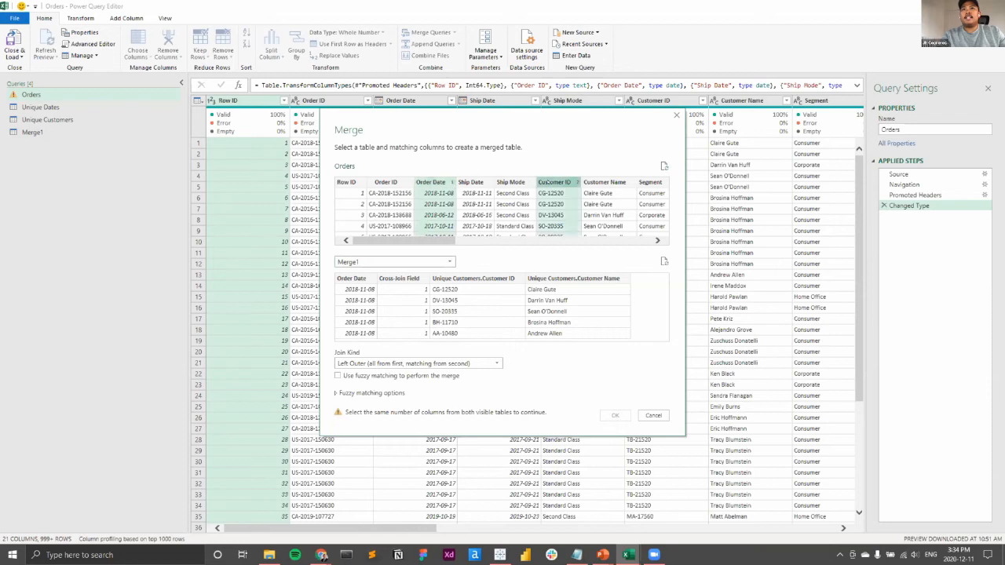
ctrl+click(586, 185)
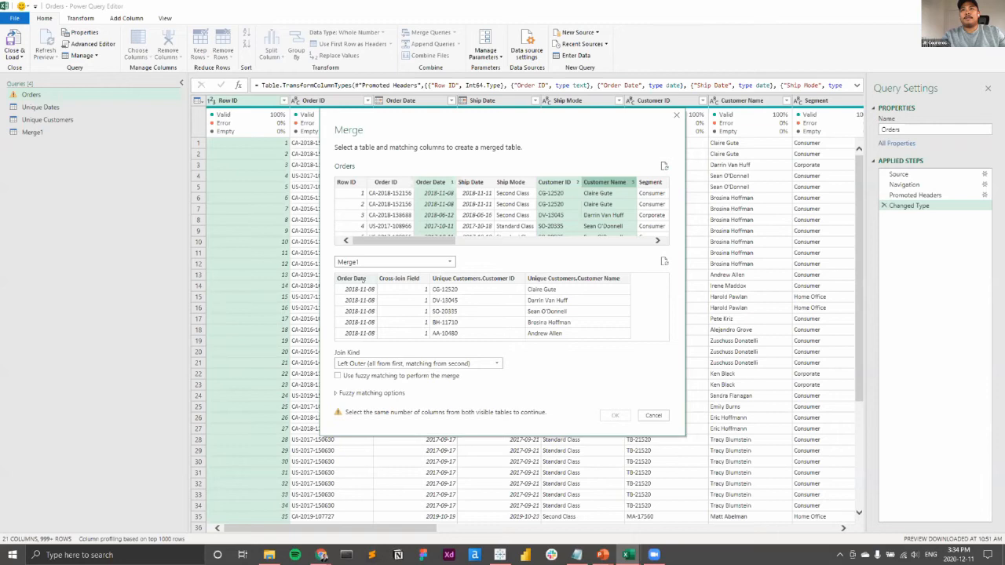
click(363, 279)
ctrl+click(456, 280)
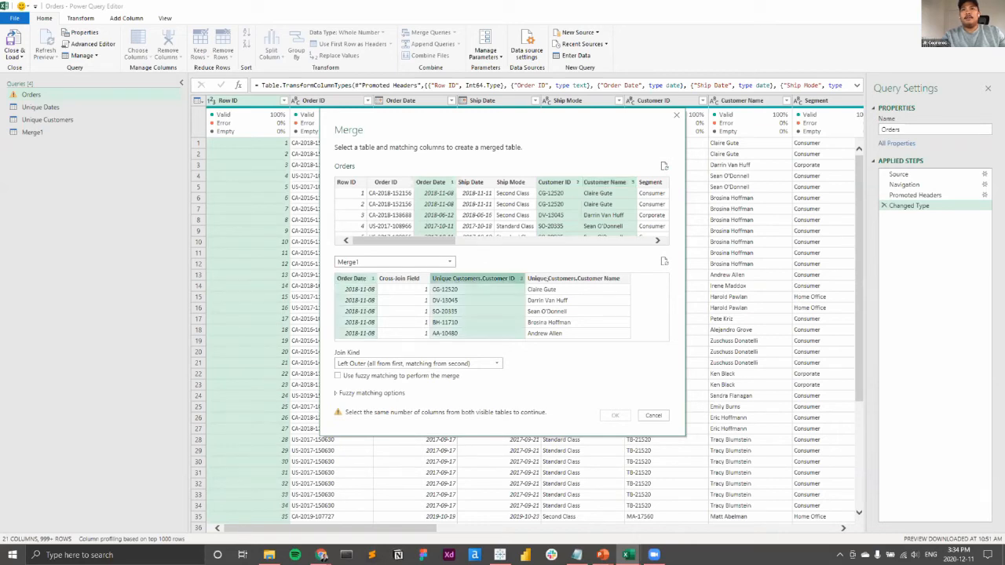
ctrl+click(549, 279)
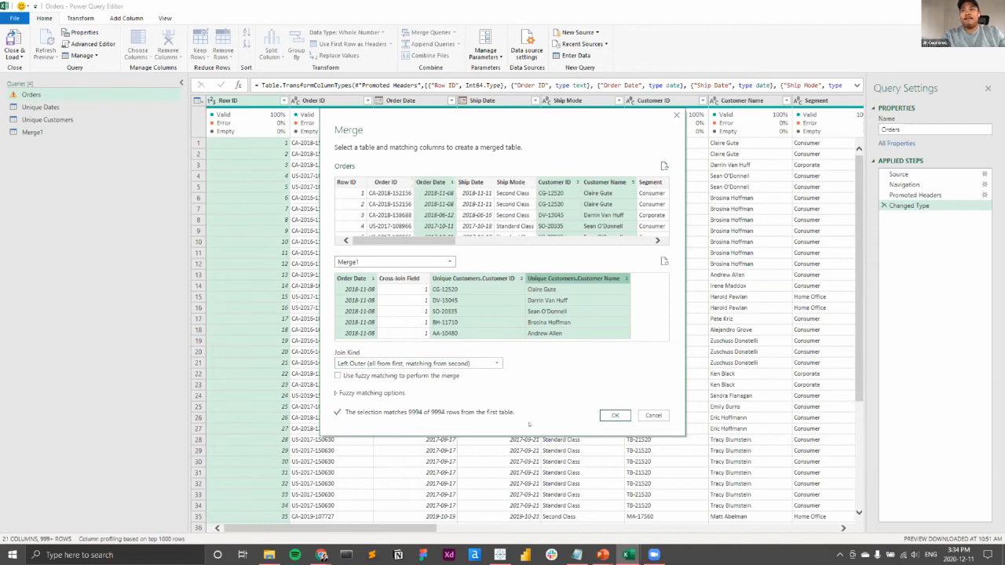
click(607, 416)
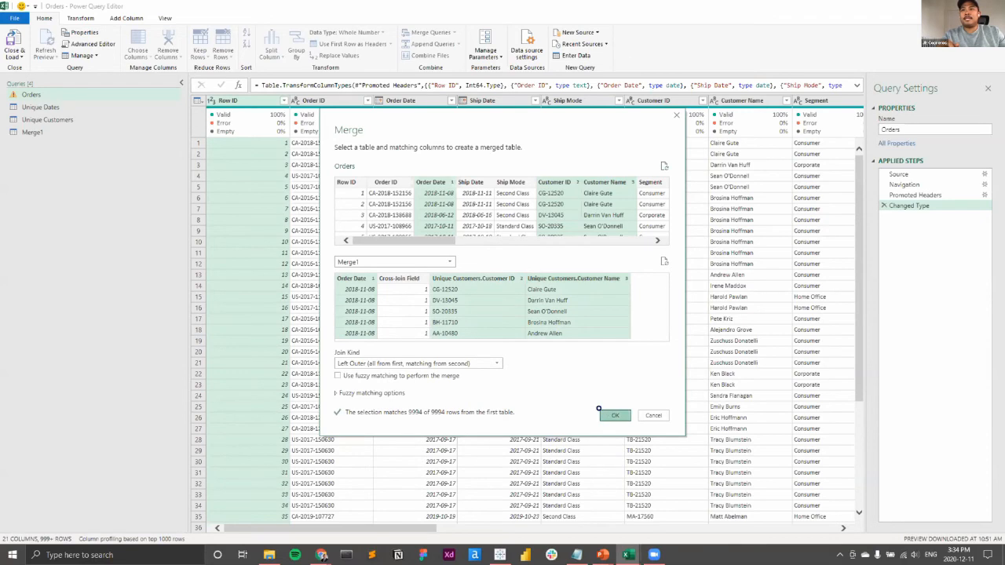
click(601, 412)
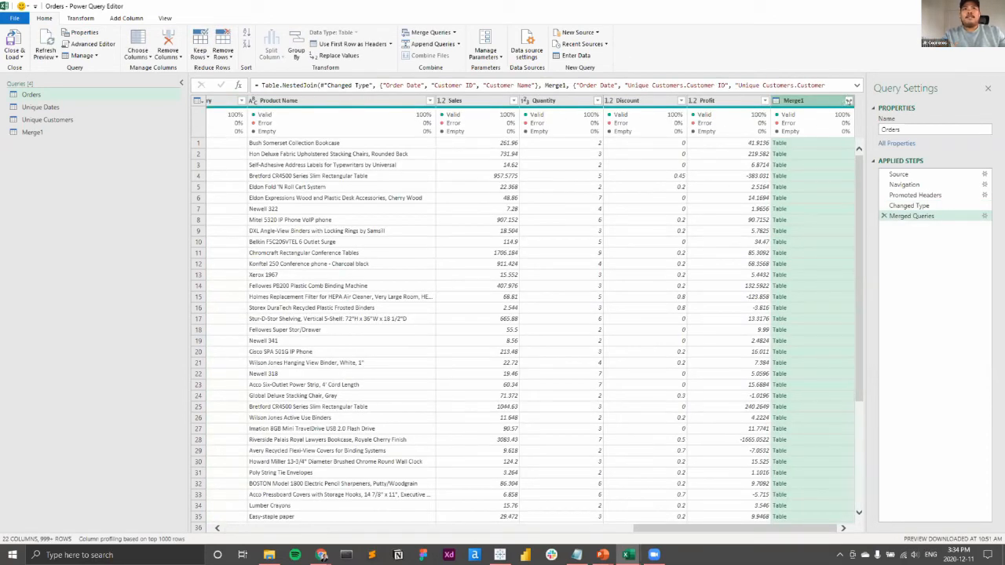
Rename the Merge1 column of the Orders query to Scaffold
click(848, 102)
key(Escape)
right_click(799, 102)
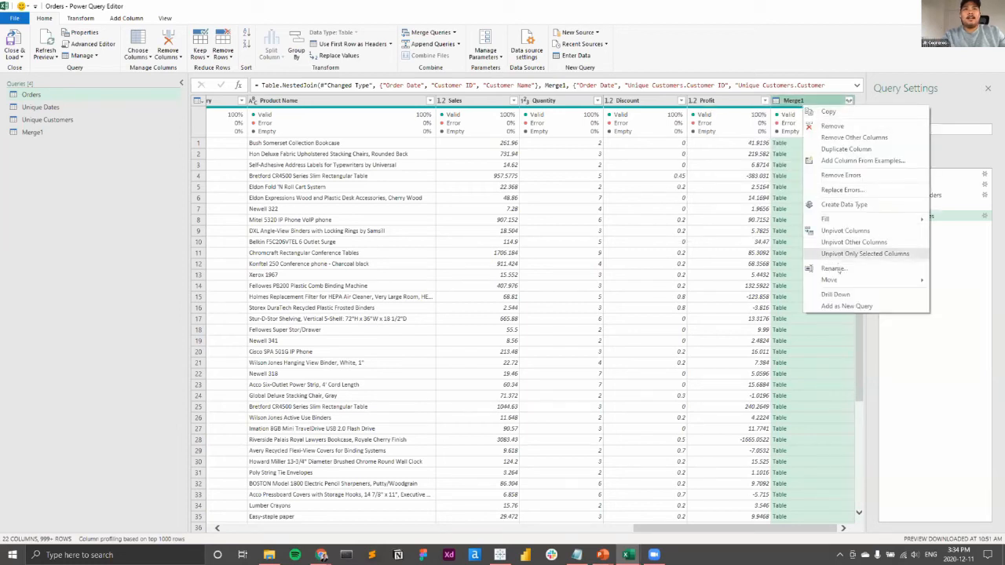
click(838, 267)
text(Sca)
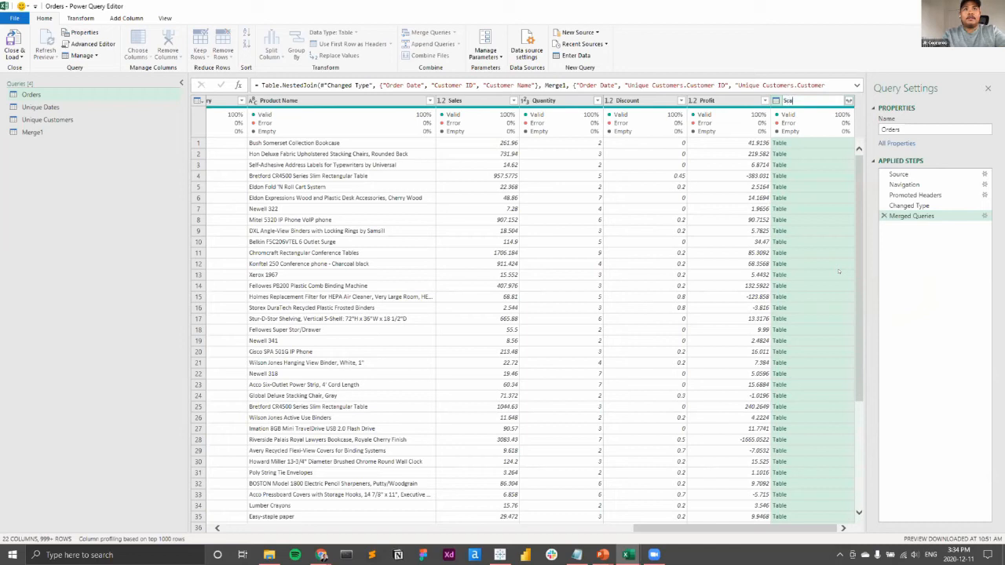
text(ffold)
key(Return)
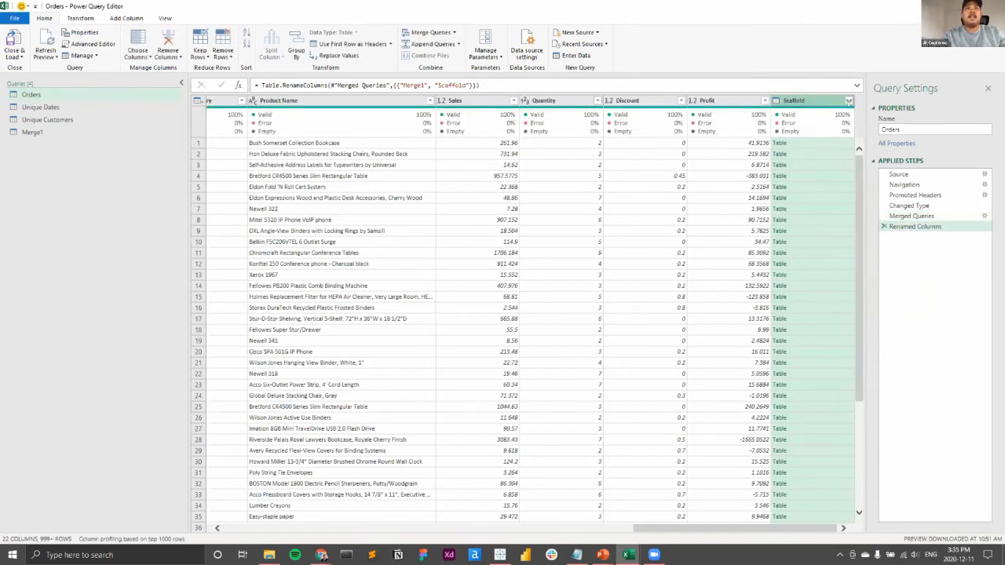
Expand the Scaffold column into all of its fields, keeping the original column name as prefix
click(848, 101)
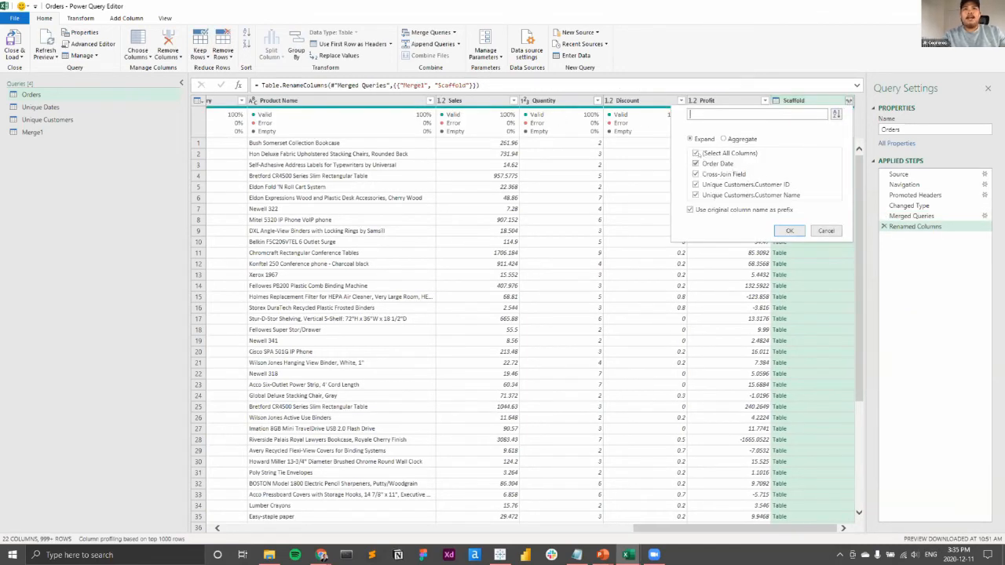
click(776, 226)
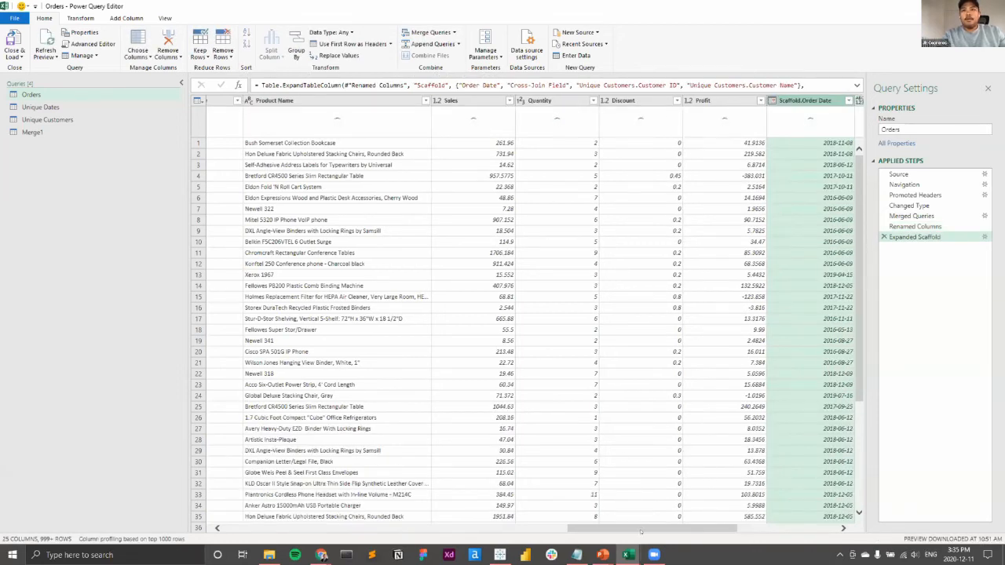
drag(640, 531, 663, 514)
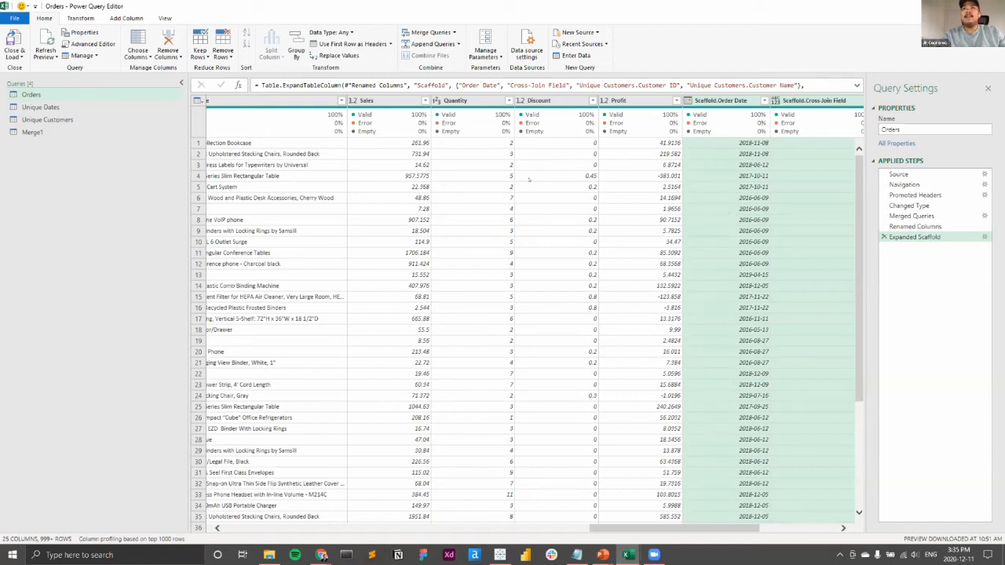
Change the join kind of the Orders query's Merged Queries step to Full Outer, and close and load the queries
click(911, 215)
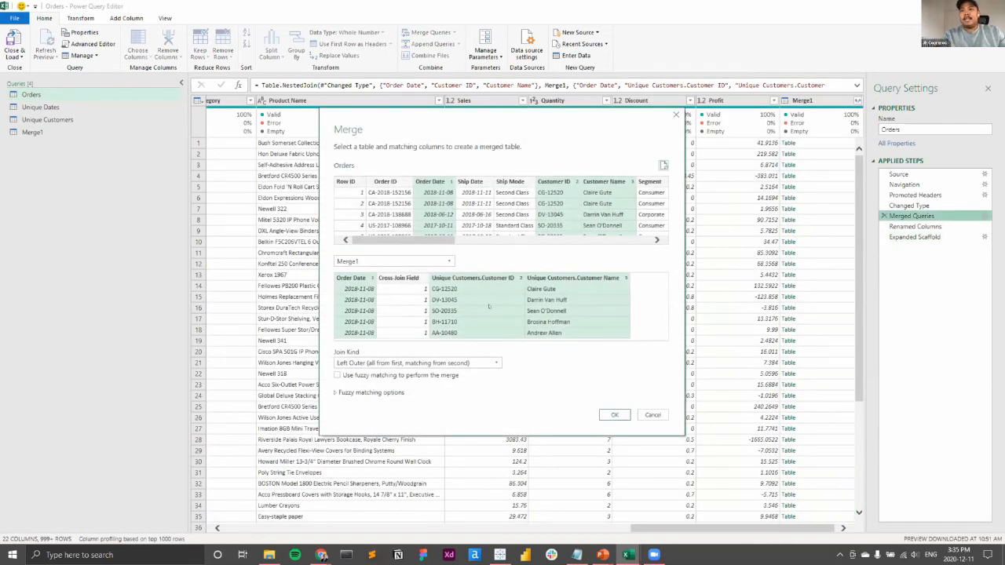
click(363, 363)
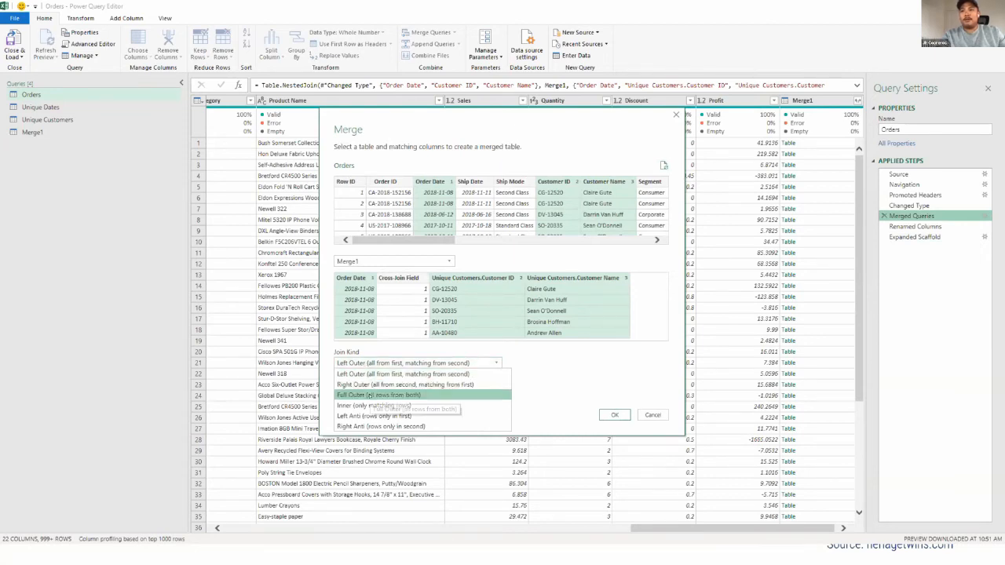
click(374, 395)
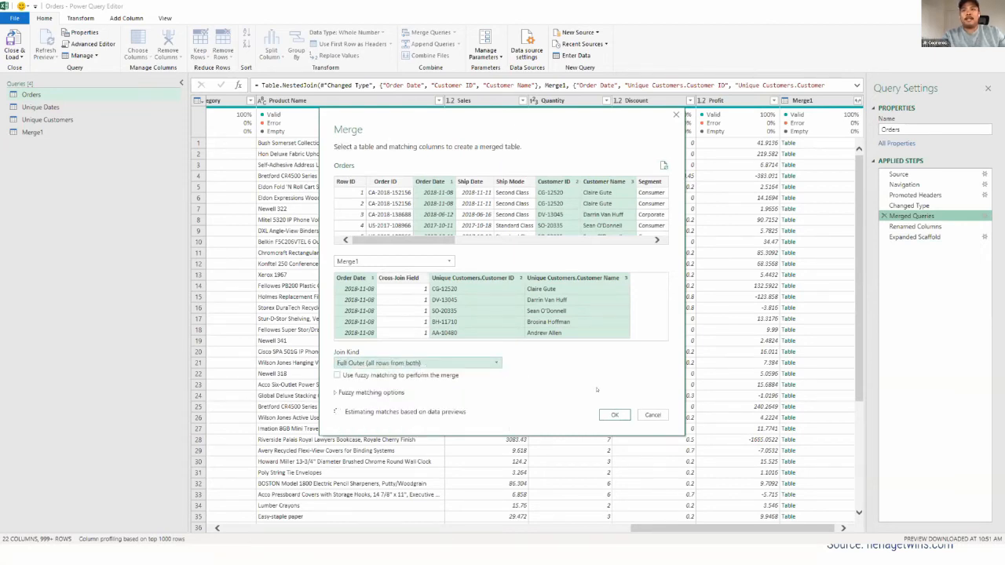
click(616, 415)
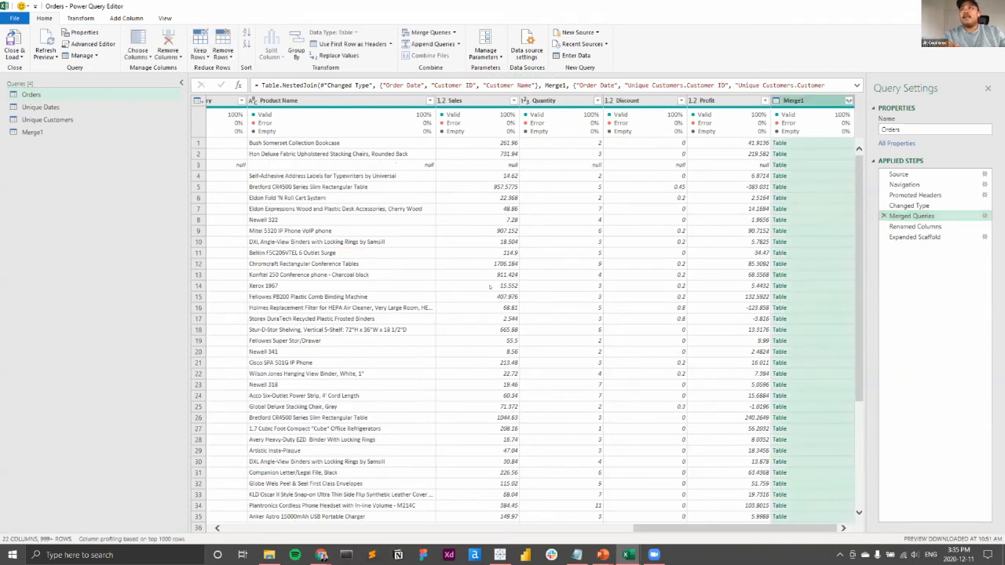
click(12, 56)
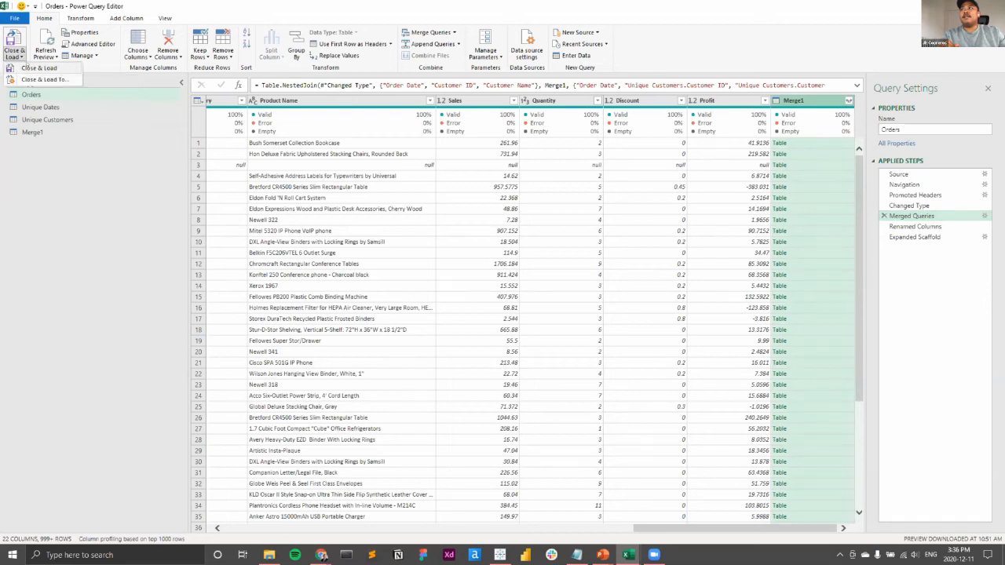
click(39, 69)
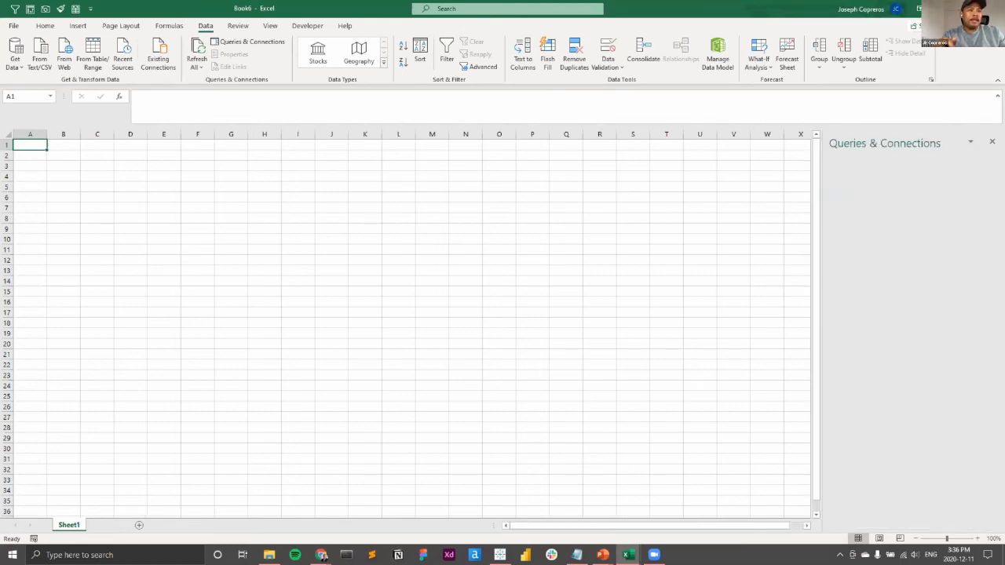
Switch to Tableau Public, preview the rows of the Orders_Scaffold data source, and open the With Data Scaffold worksheet
key(alt+Tab)
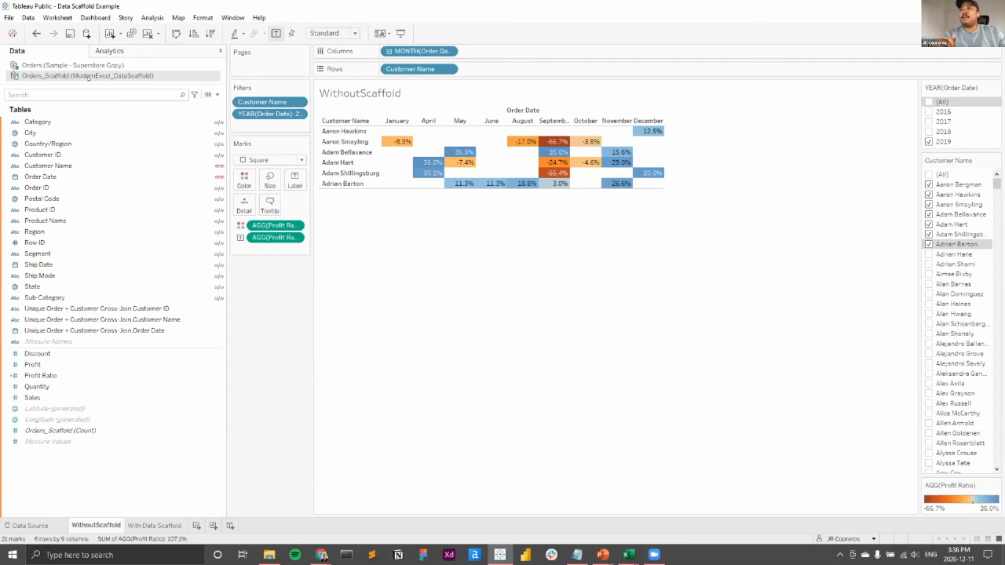
click(30, 525)
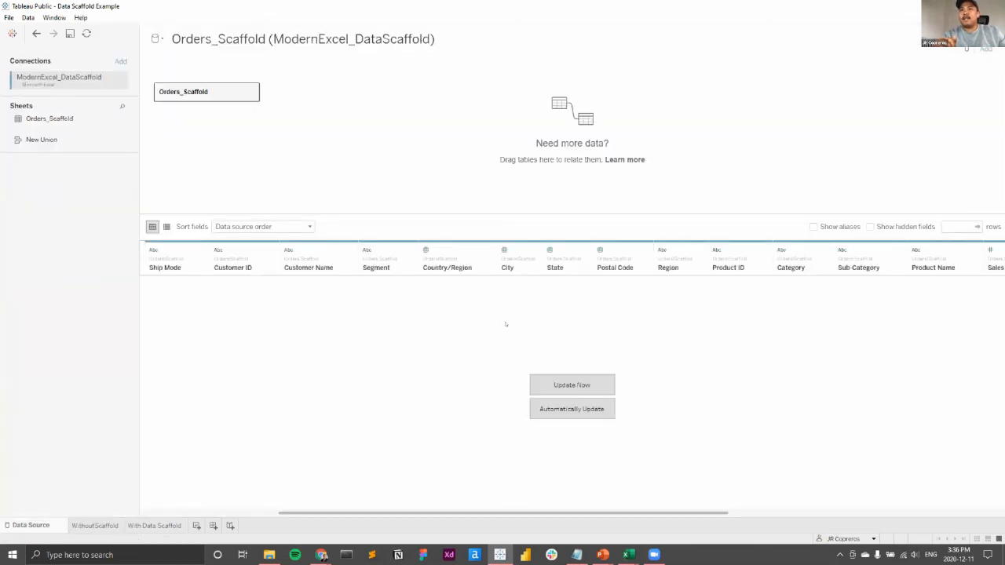
click(579, 384)
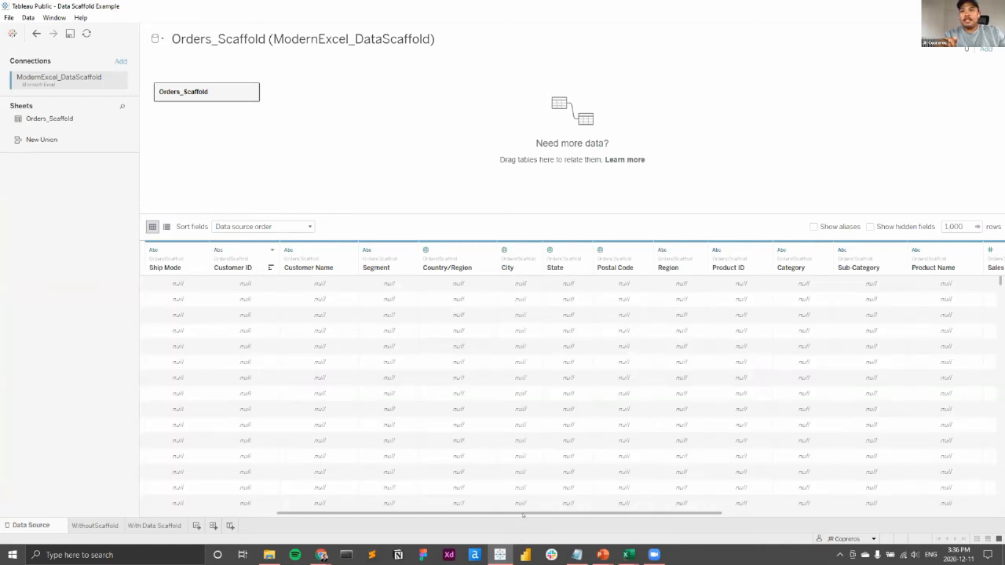
drag(523, 514, 346, 506)
scroll(556, 390, down, 2)
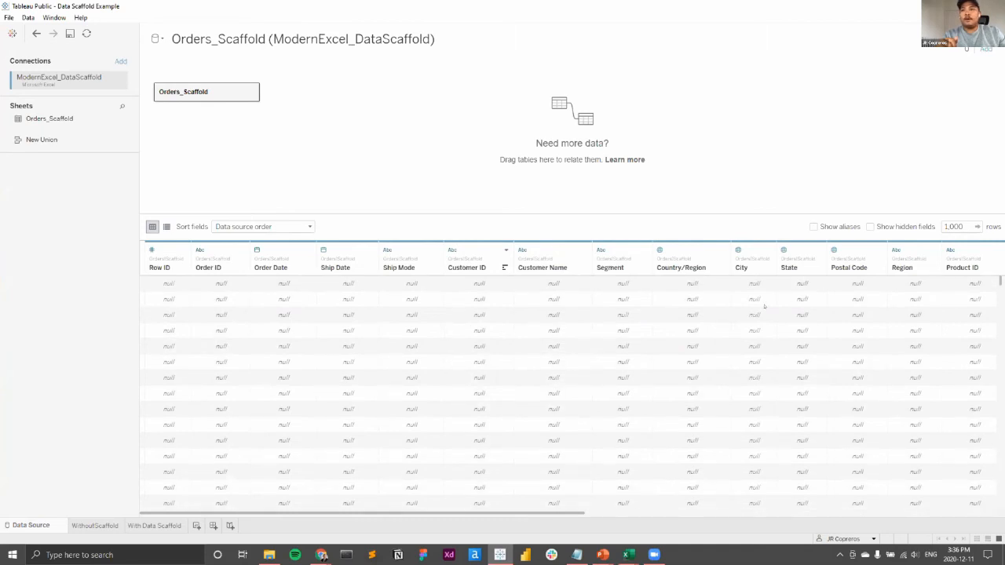
scroll(354, 350, down, 2)
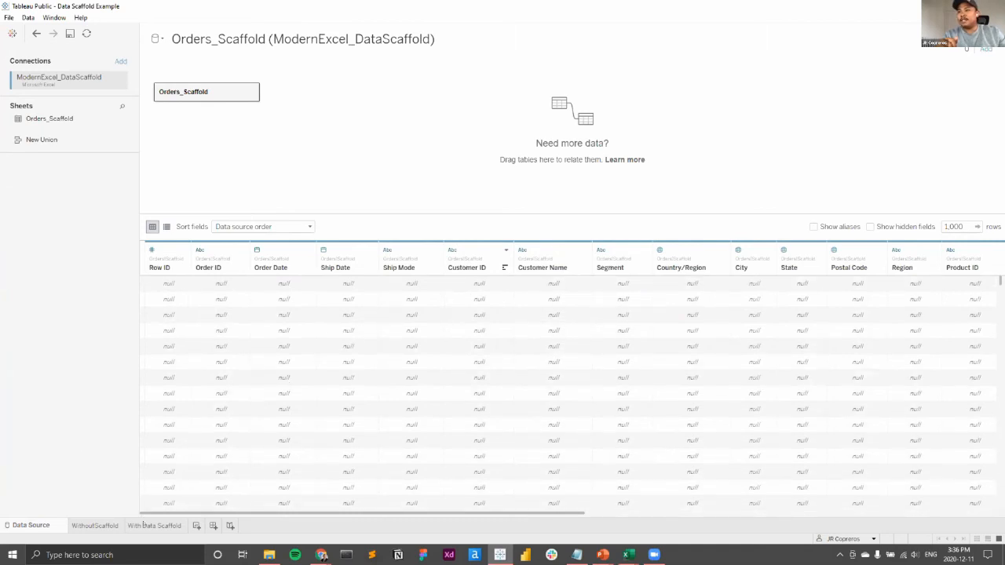
mouse_move(143, 526)
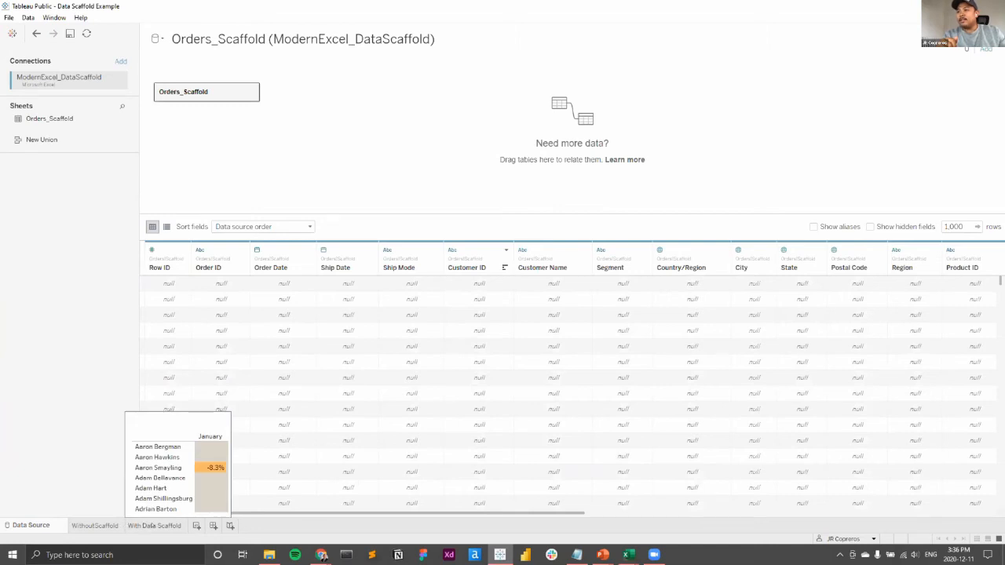
click(145, 525)
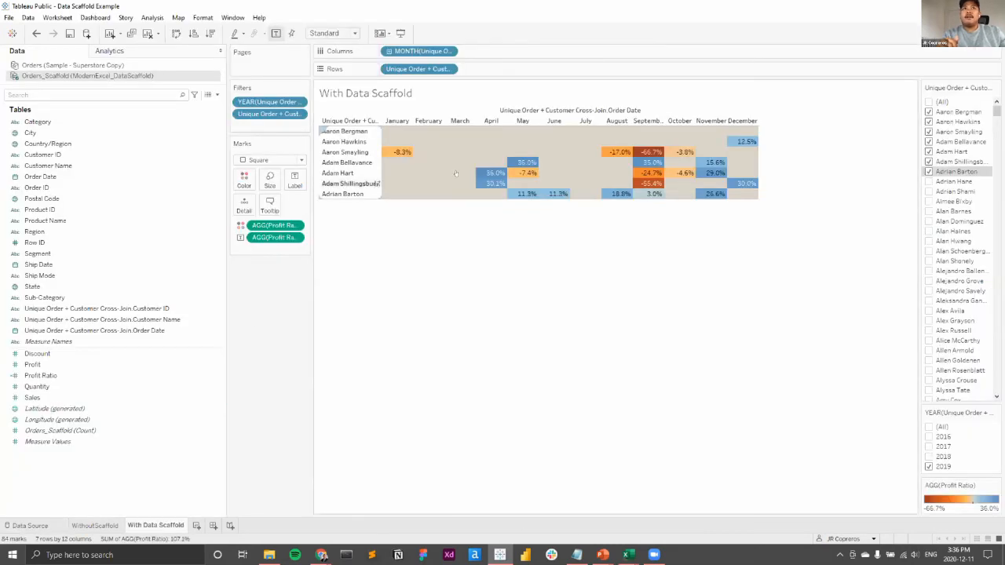
Show all customers in the profit ratio view for all years, and restrict the year filter to 2019
click(928, 102)
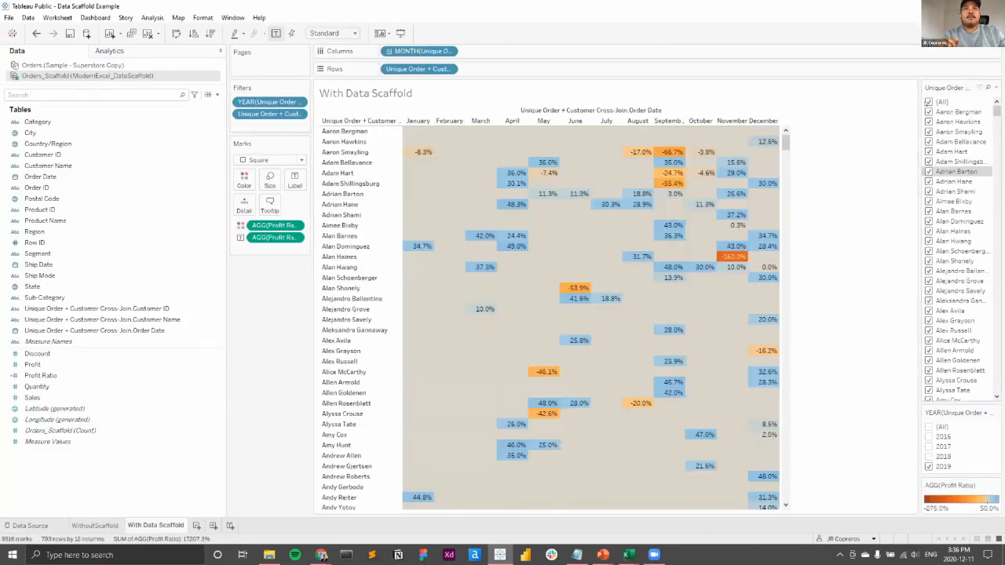
click(928, 427)
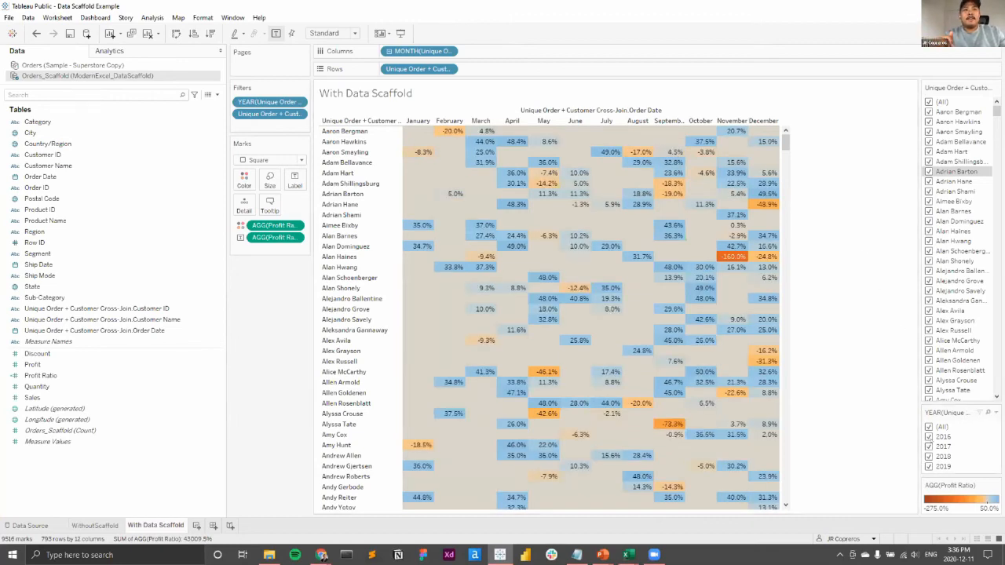
click(928, 426)
click(929, 466)
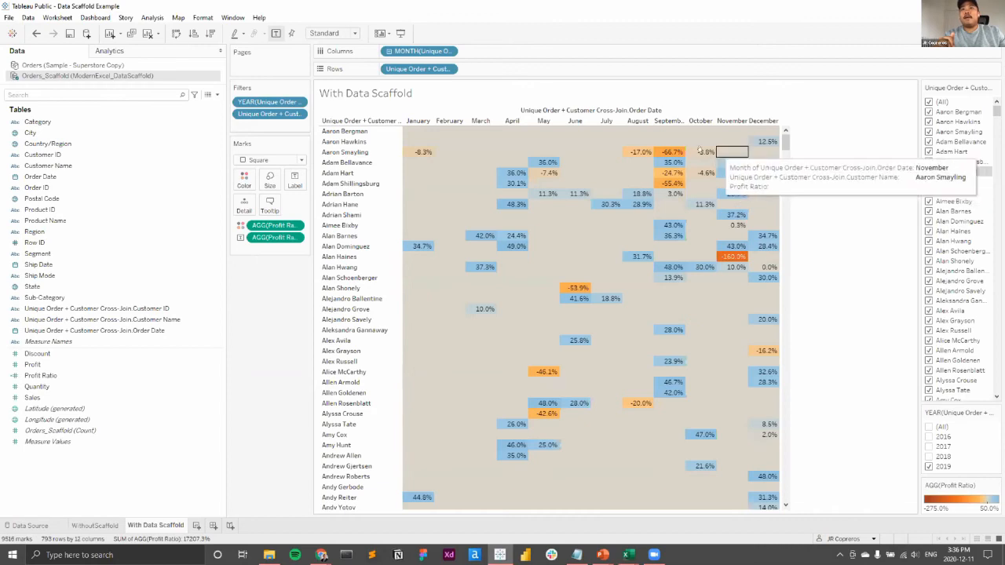
Clear the customer name filter and include only the first six customers in the list
click(929, 102)
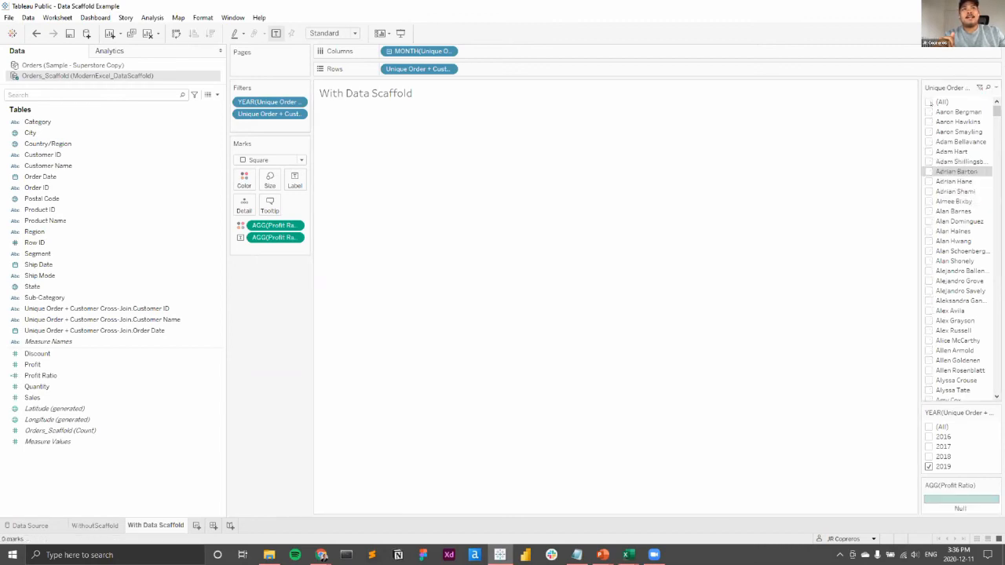
click(930, 113)
click(930, 122)
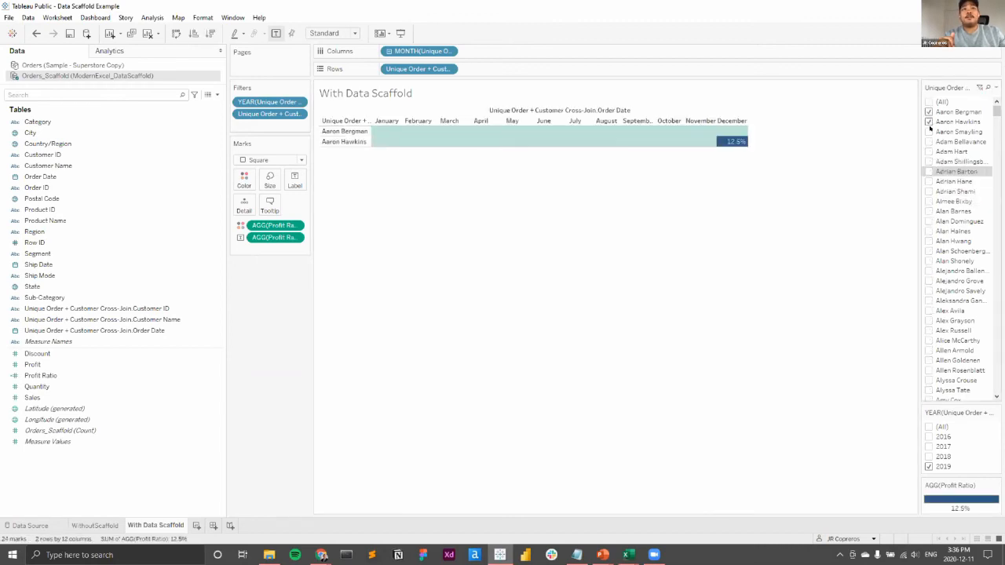
click(929, 132)
click(929, 142)
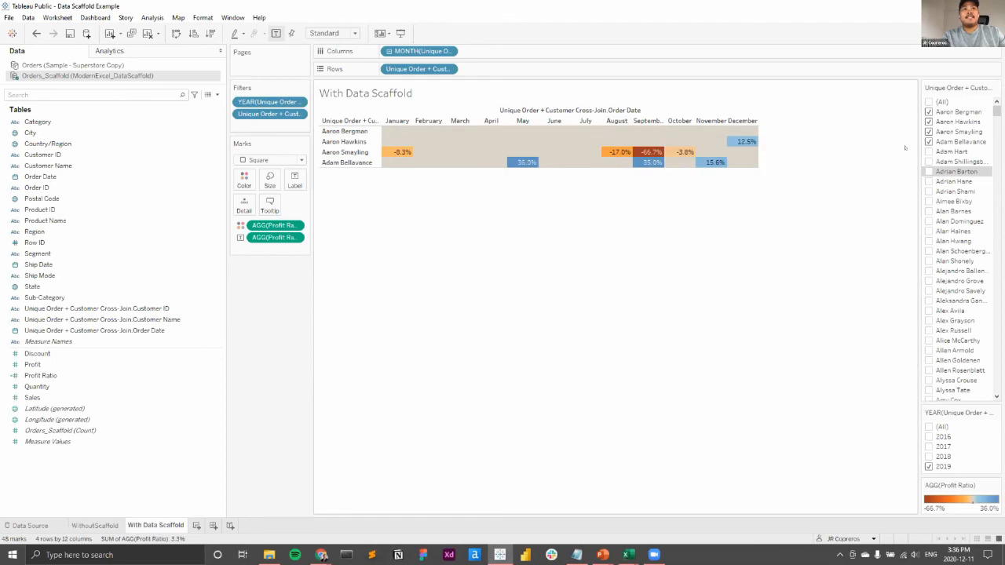
click(929, 152)
click(928, 161)
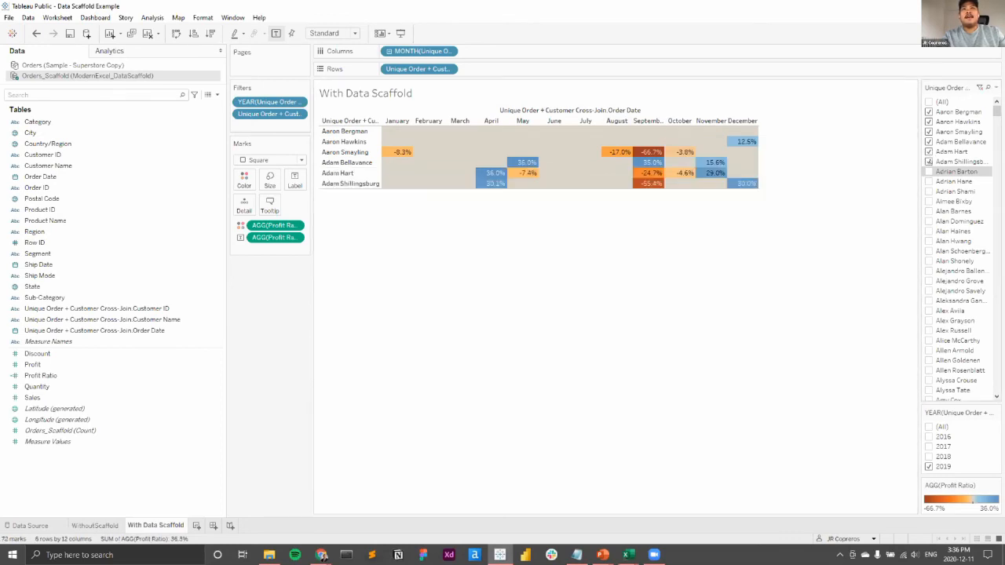
Add the next two customers in the list to the customer name filter
click(928, 171)
click(929, 181)
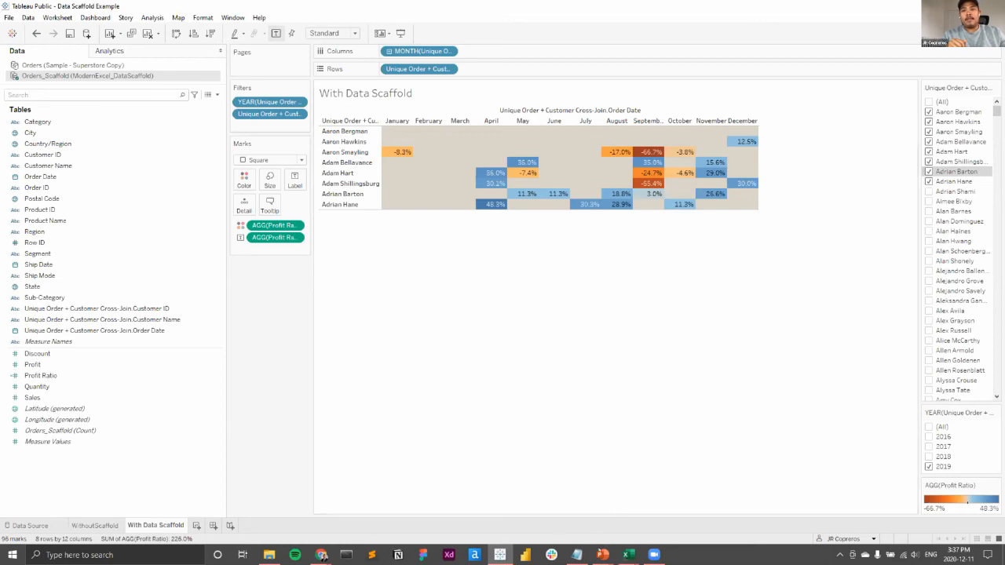
Switch to the PowerPoint slide show and advance to the Data Extraction (RegEx) slide
mouse_move(602, 555)
click(605, 502)
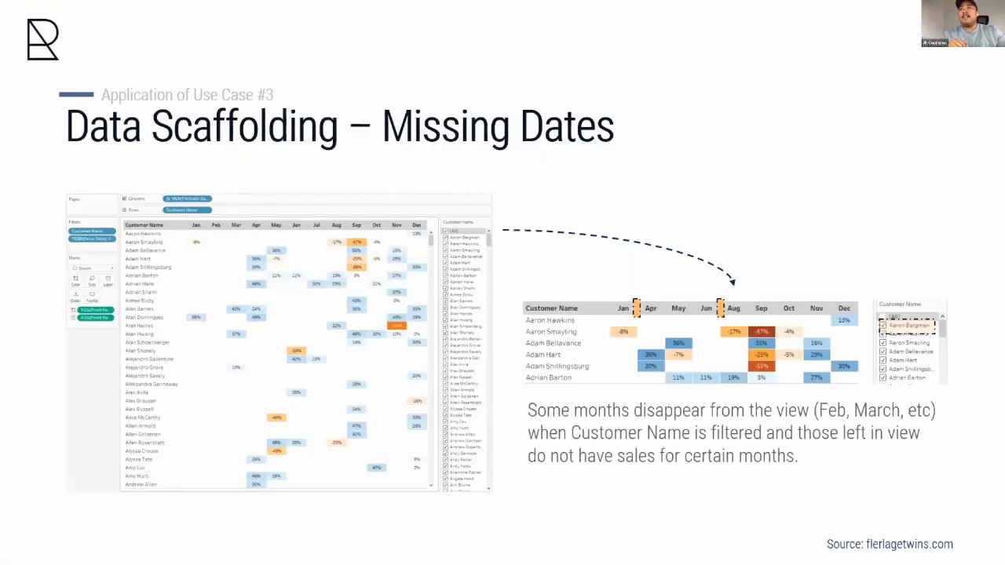
key(Right)
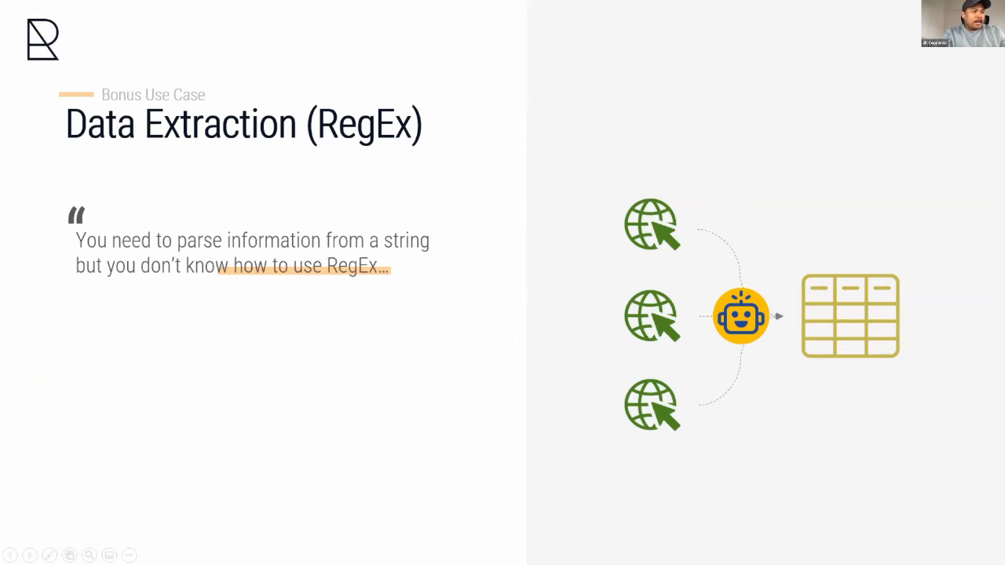
Switch to Excel and create a new blank workbook
key(alt+Tab)
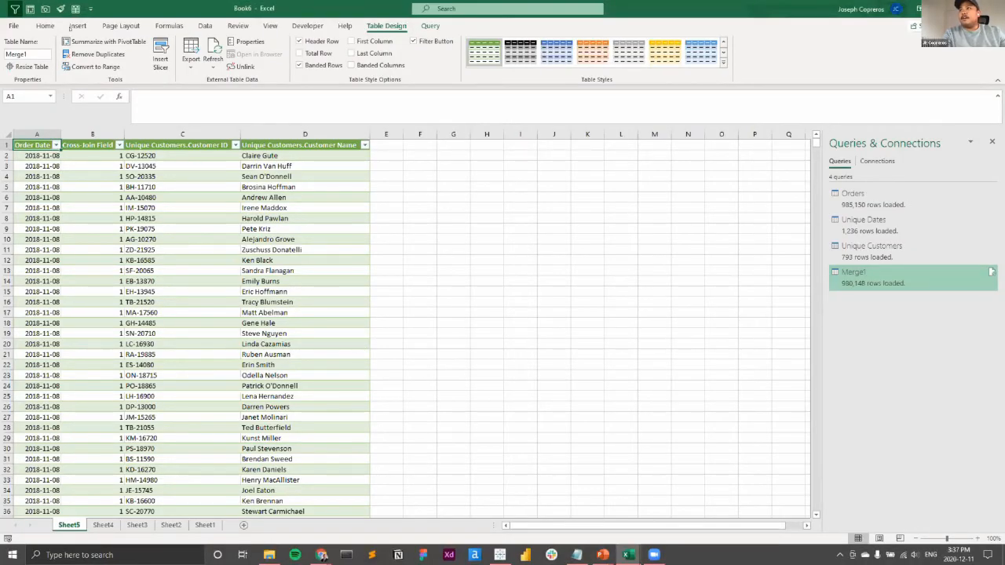
click(13, 26)
click(29, 74)
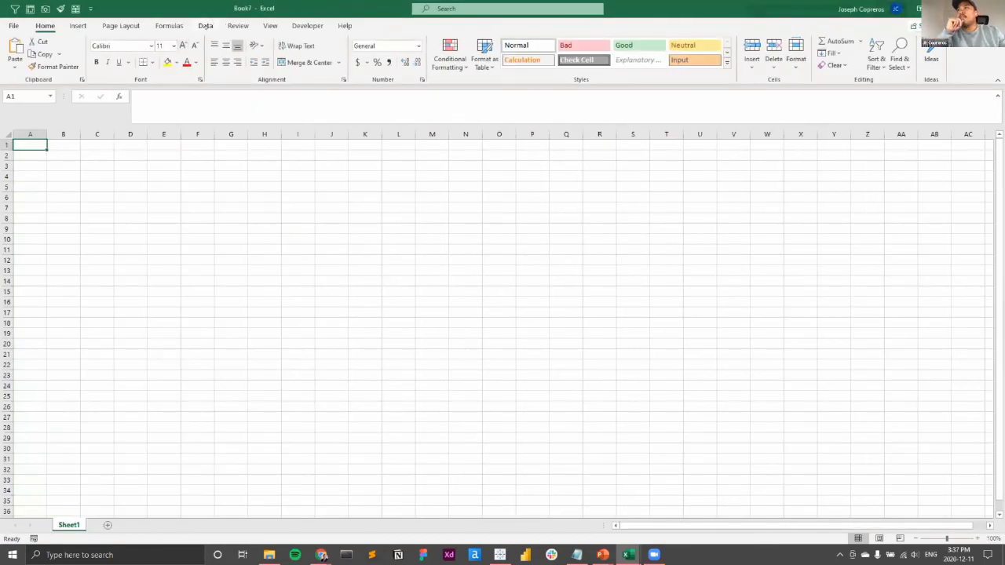
click(206, 26)
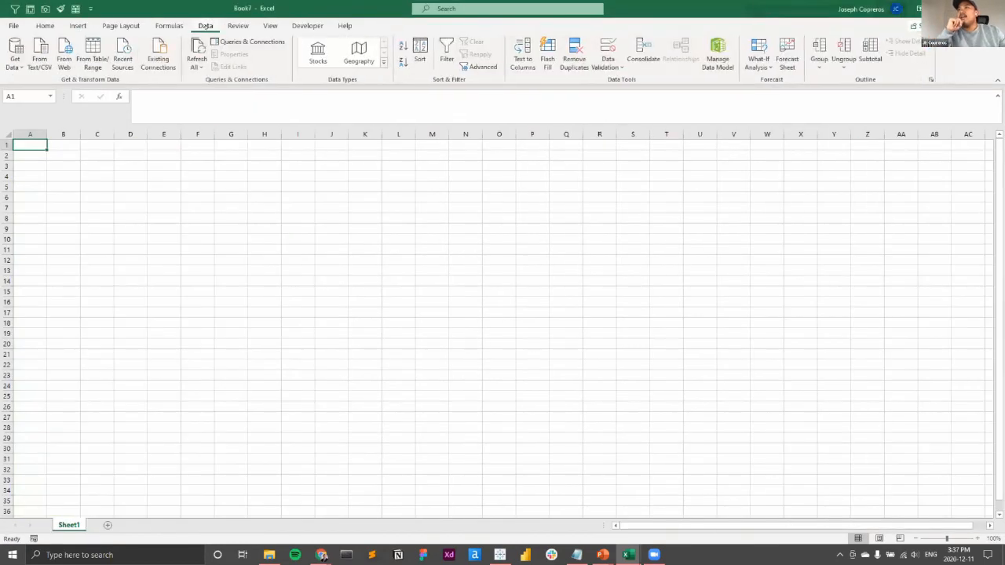
click(15, 61)
mouse_move(51, 83)
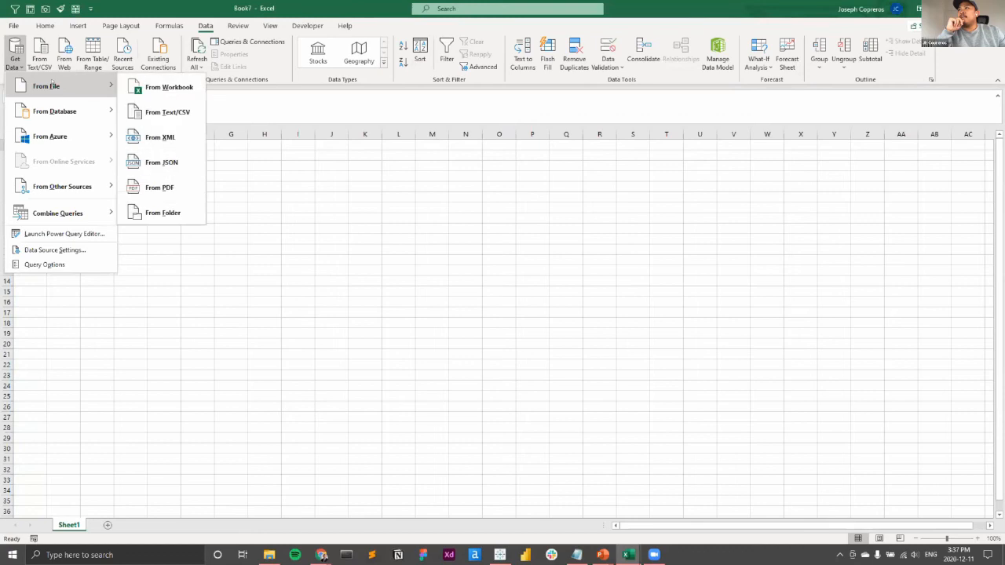
click(168, 87)
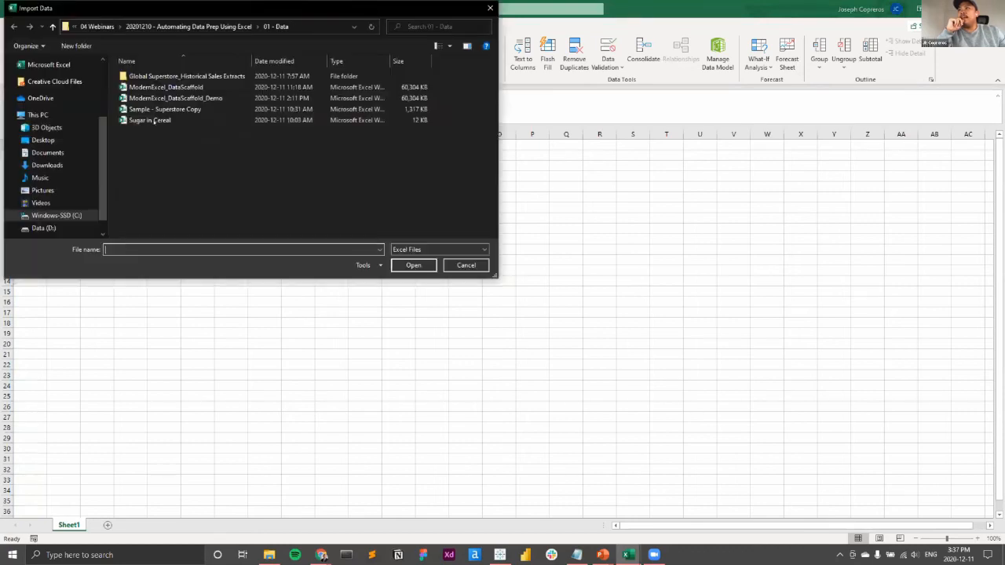
click(229, 28)
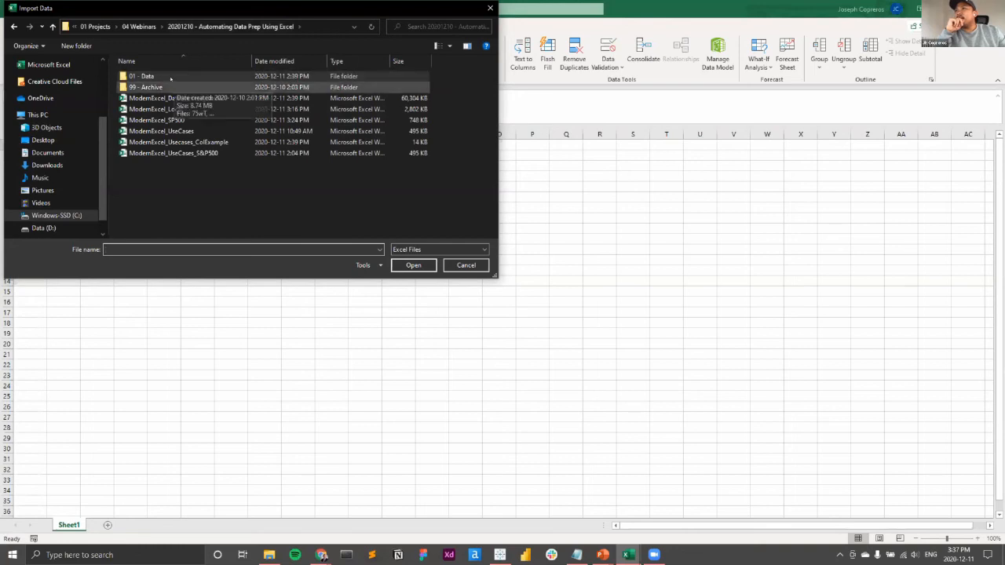
click(467, 264)
Open the recent workbook Spotify_Track+ArtistInfo
click(628, 555)
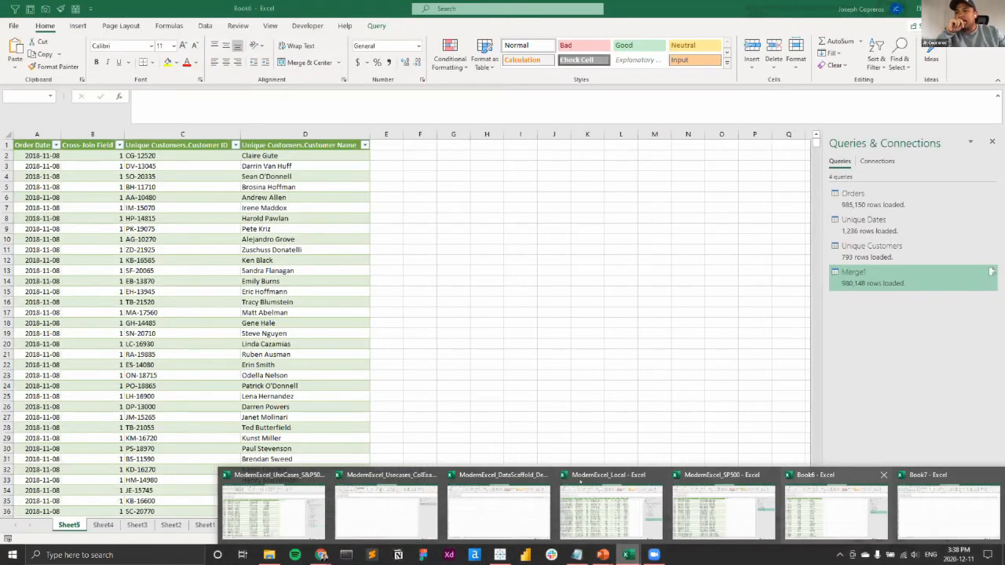
click(392, 510)
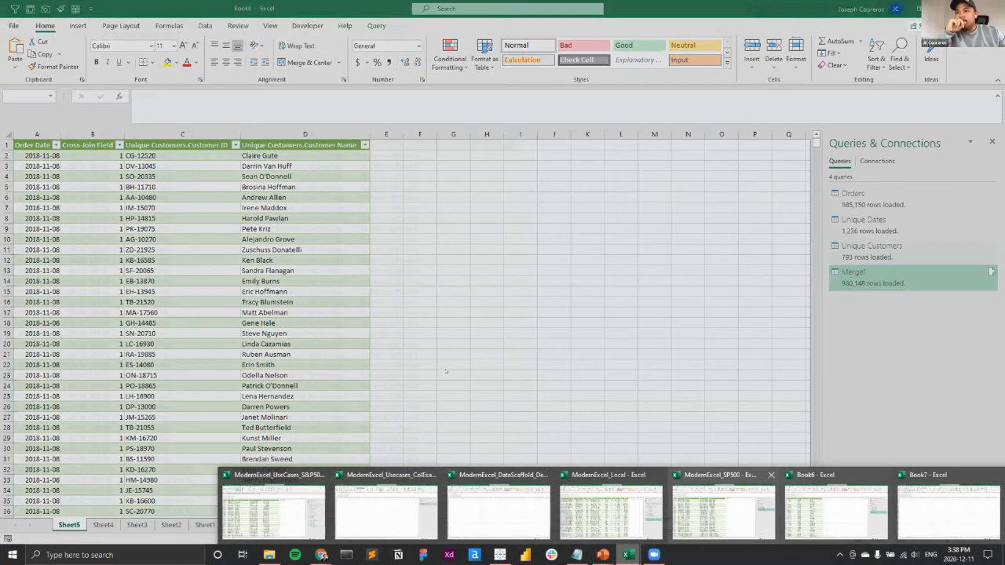
click(13, 25)
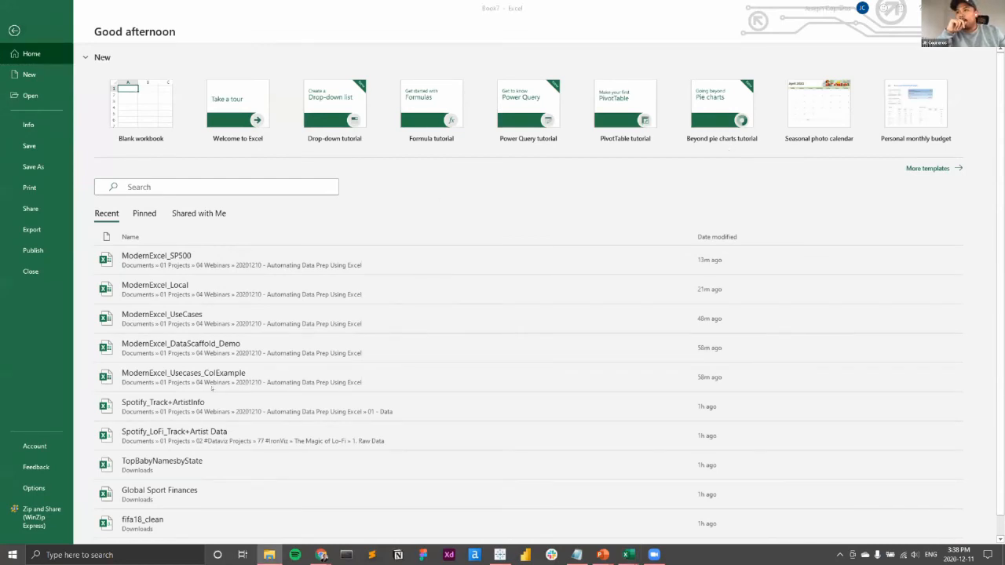
click(210, 405)
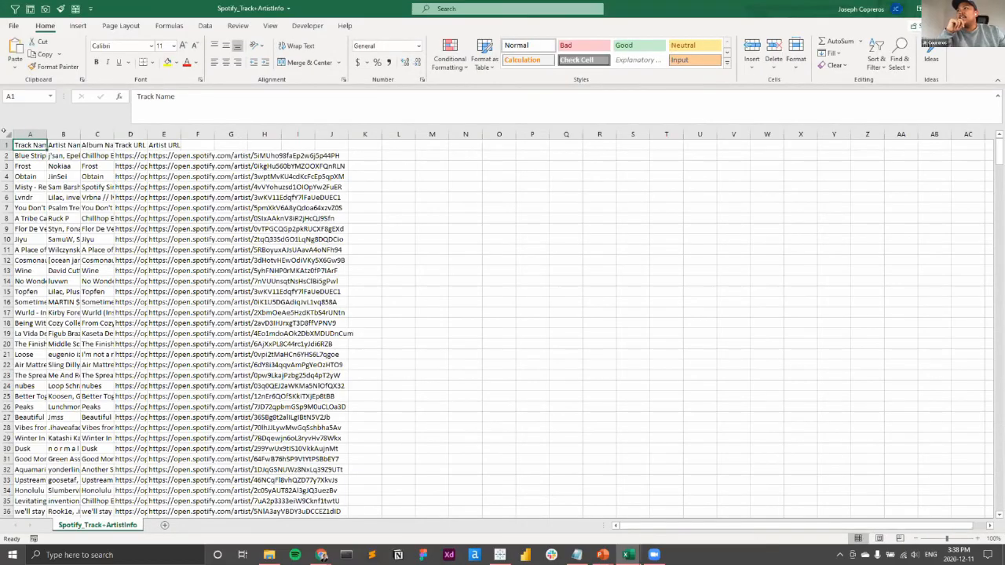
Fit the Track URL column's width to its contents and inspect the first track and artist URLs
click(7, 135)
click(97, 187)
click(130, 156)
double_click(146, 134)
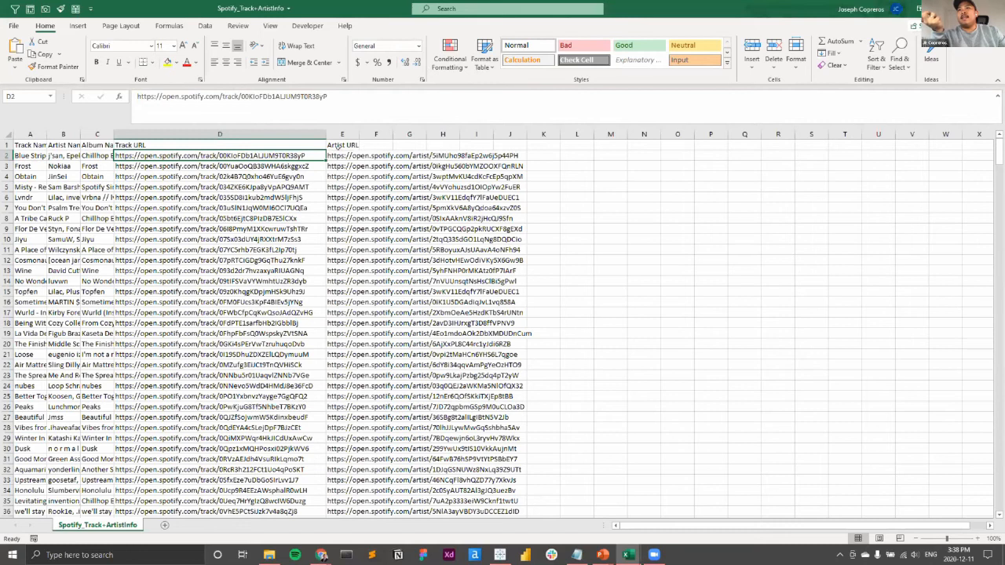
click(359, 155)
key(Left)
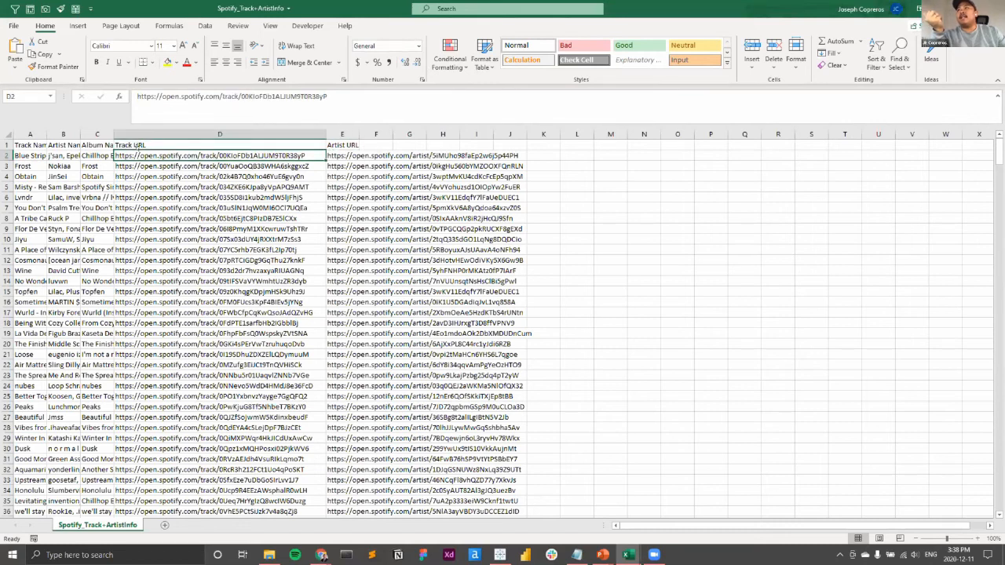
Load the whole data range A1:E502 into Power Query as a table with headers
key(ctrl+Home)
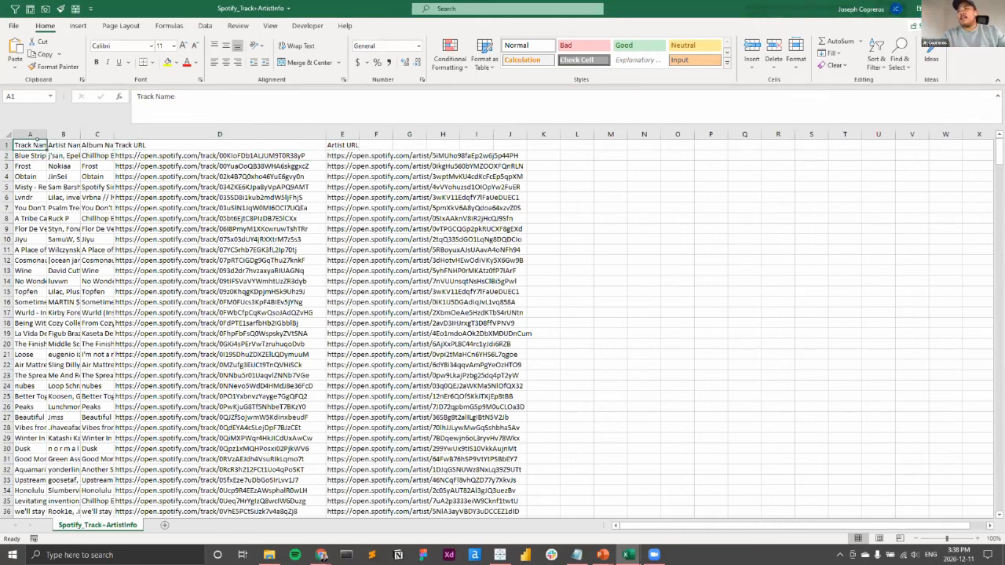
key(ctrl+shift+Right)
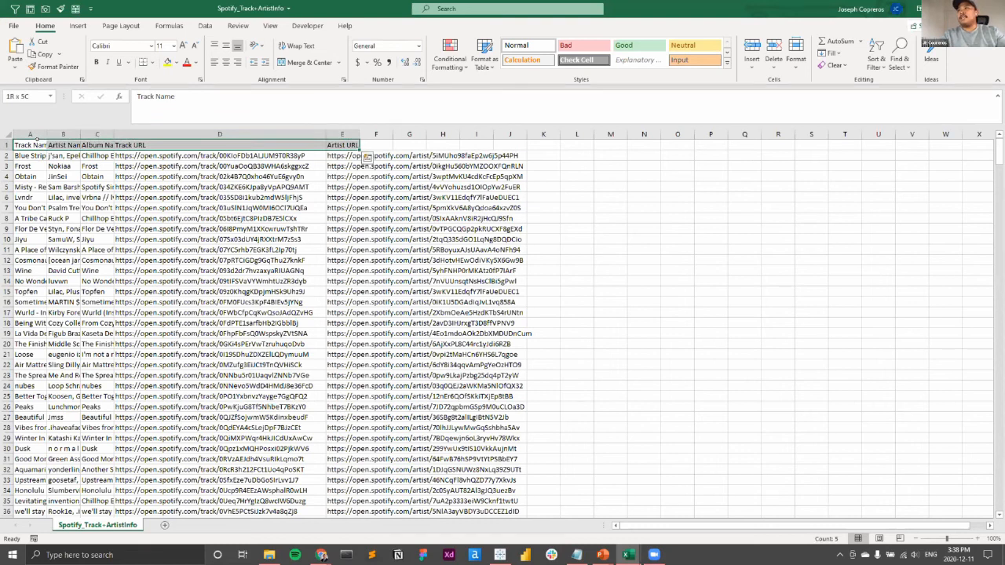
key(ctrl+shift+Down)
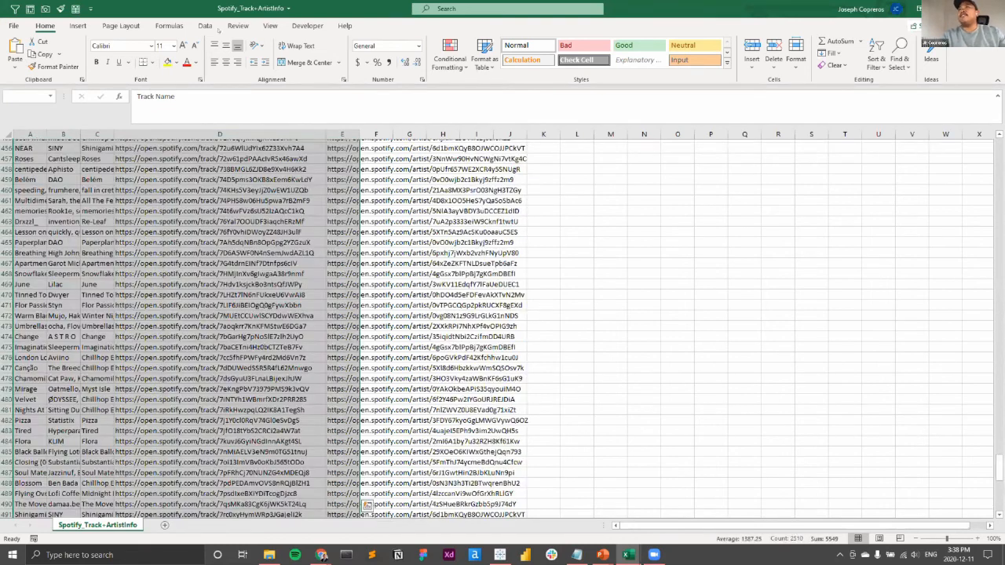
click(203, 26)
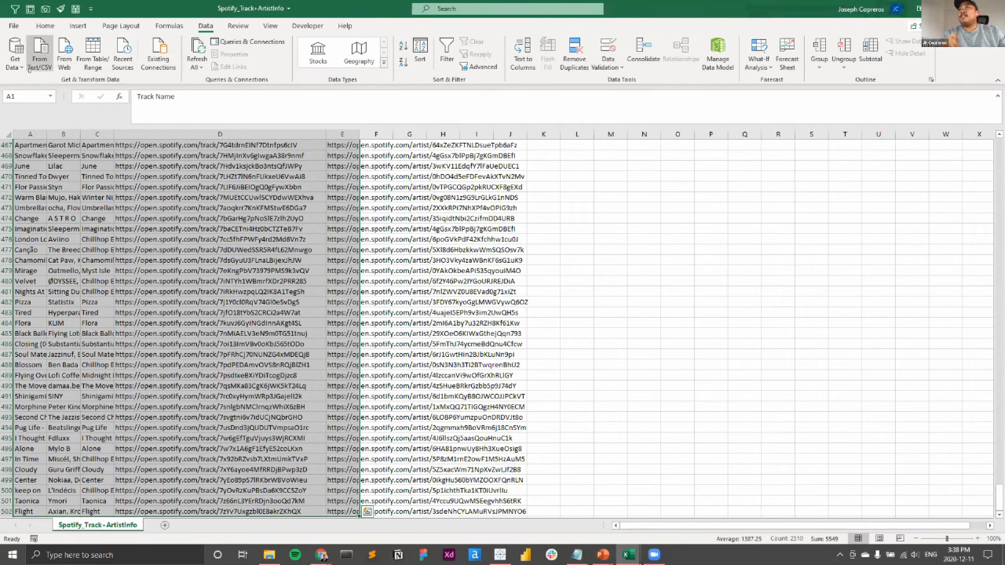
click(91, 61)
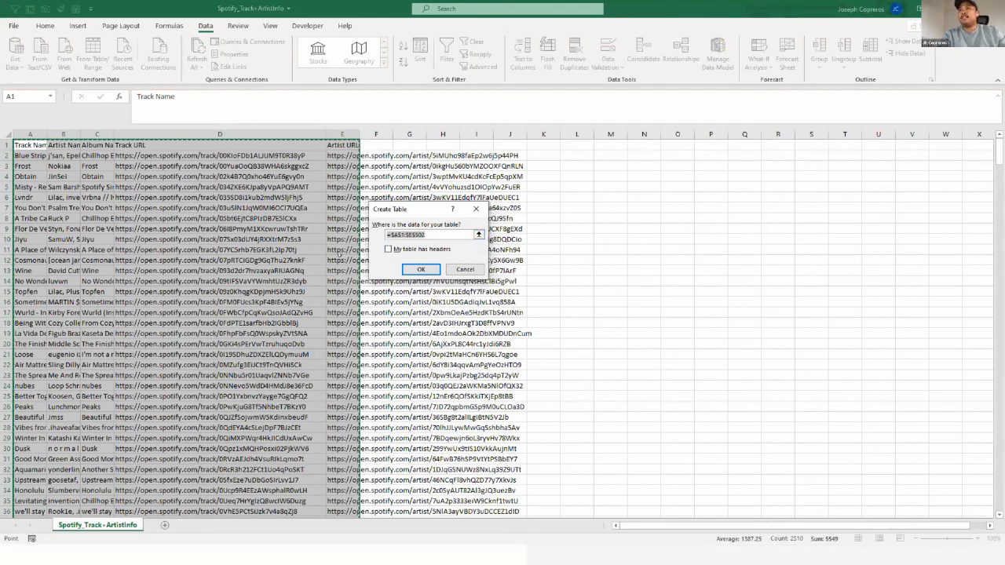
click(387, 249)
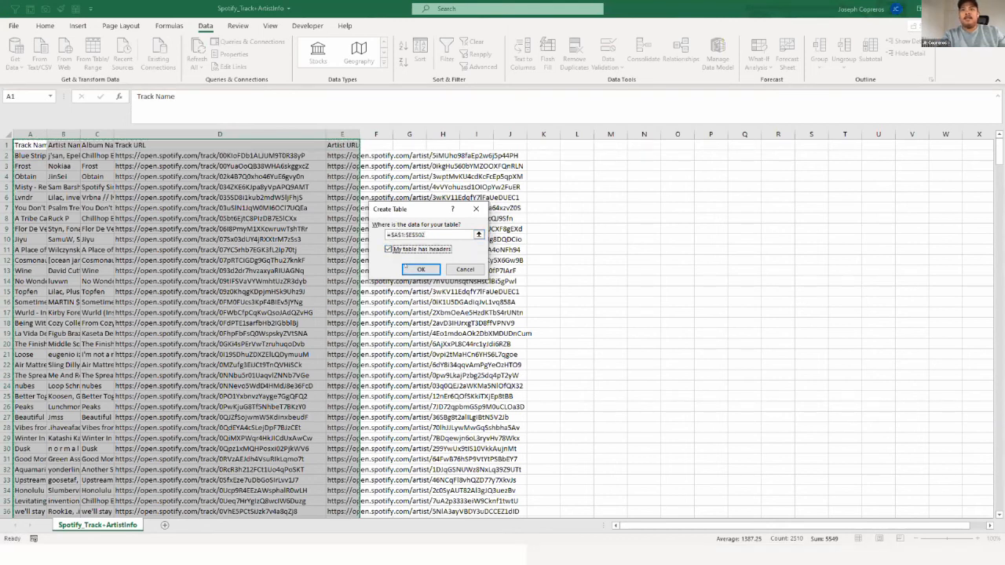
click(418, 269)
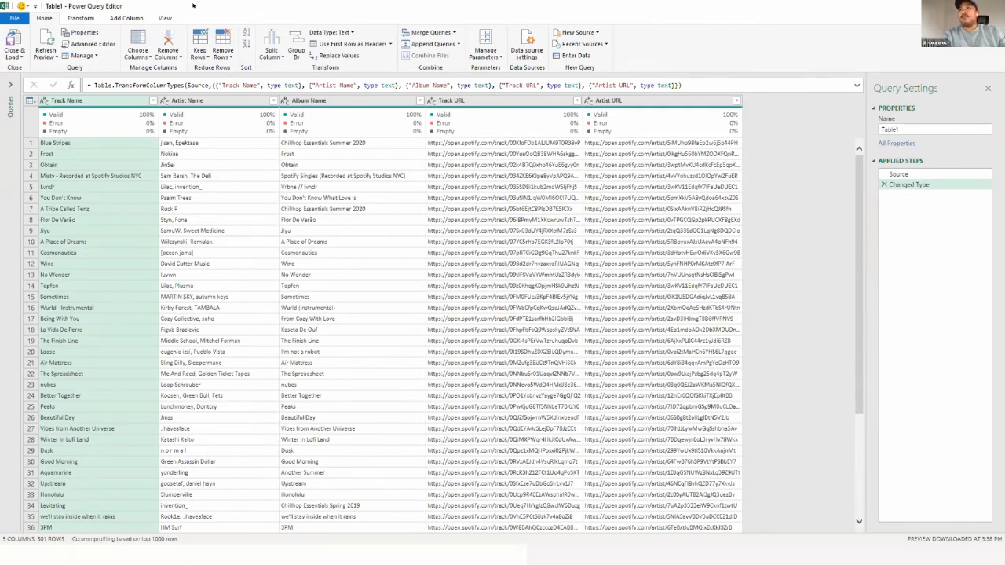
Add a column from examples based on Track URL that extracts the track ID, using 00KIoFDb1ALJUM9T0R38yP as the first row's example
click(126, 18)
click(29, 56)
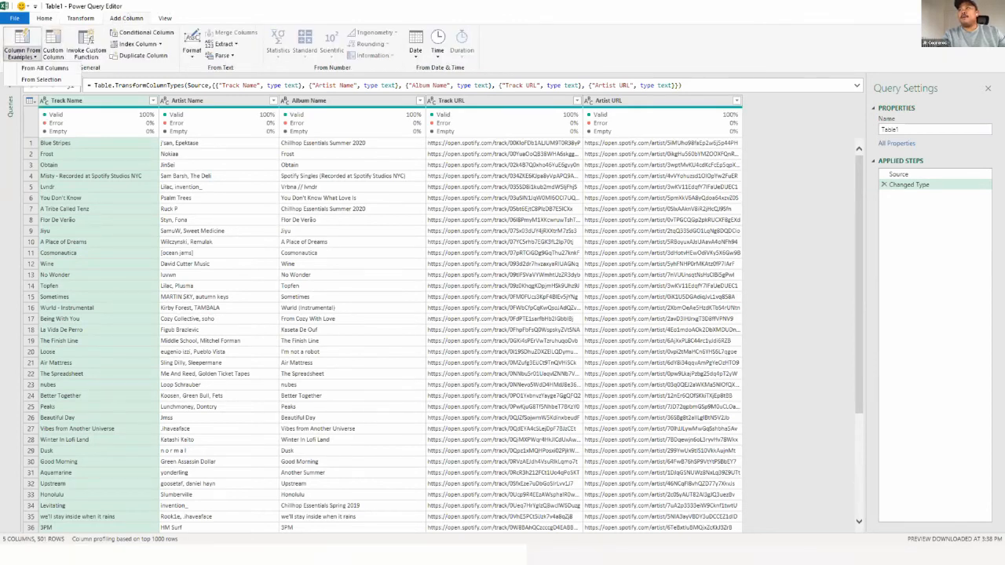
click(236, 140)
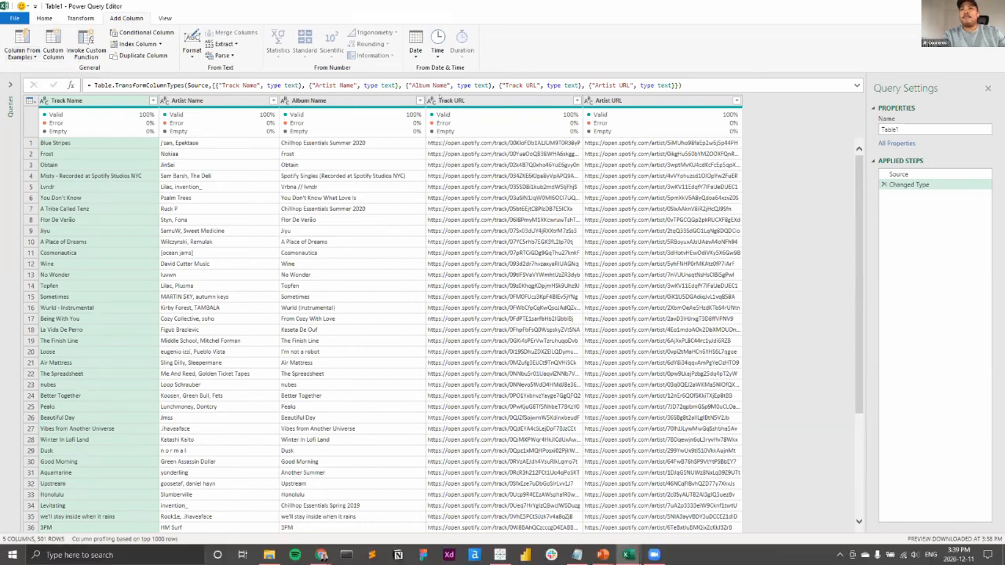
click(441, 100)
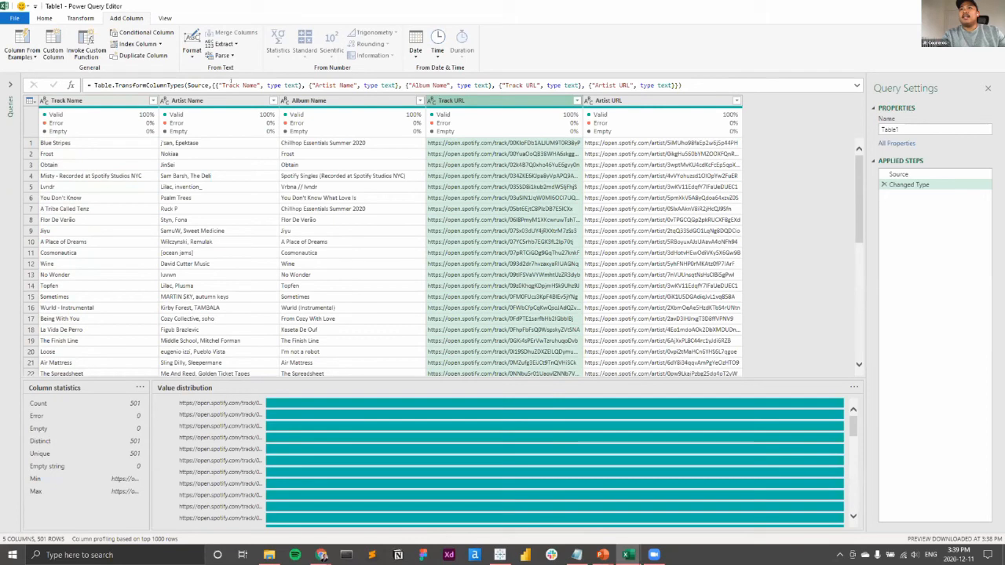
click(22, 55)
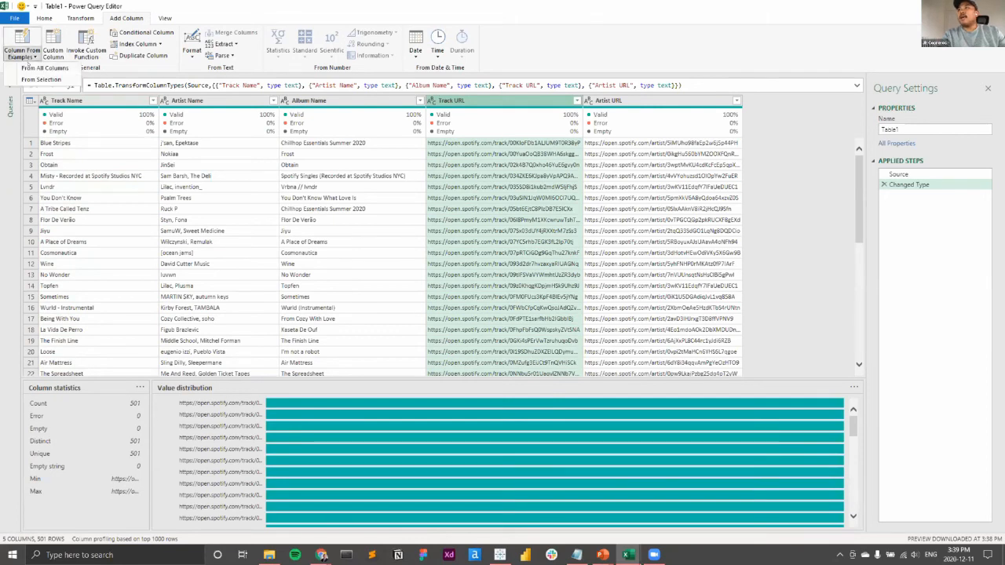
click(23, 69)
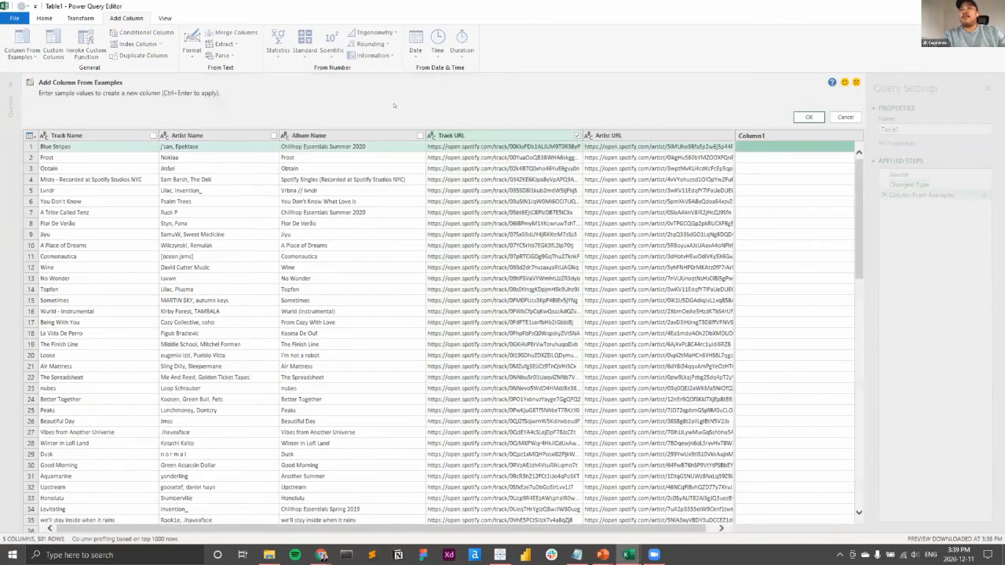
key(alt+Tab)
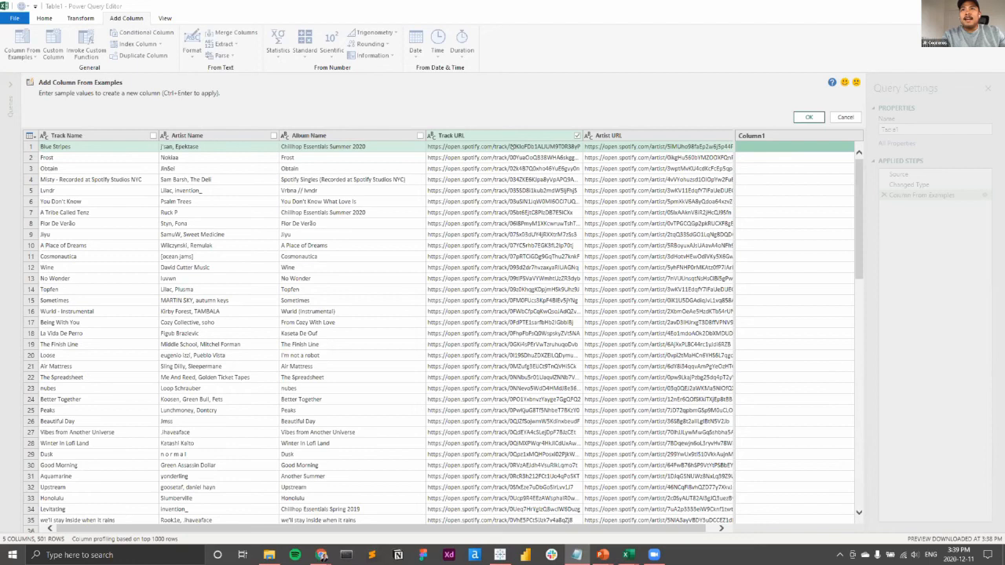
click(757, 147)
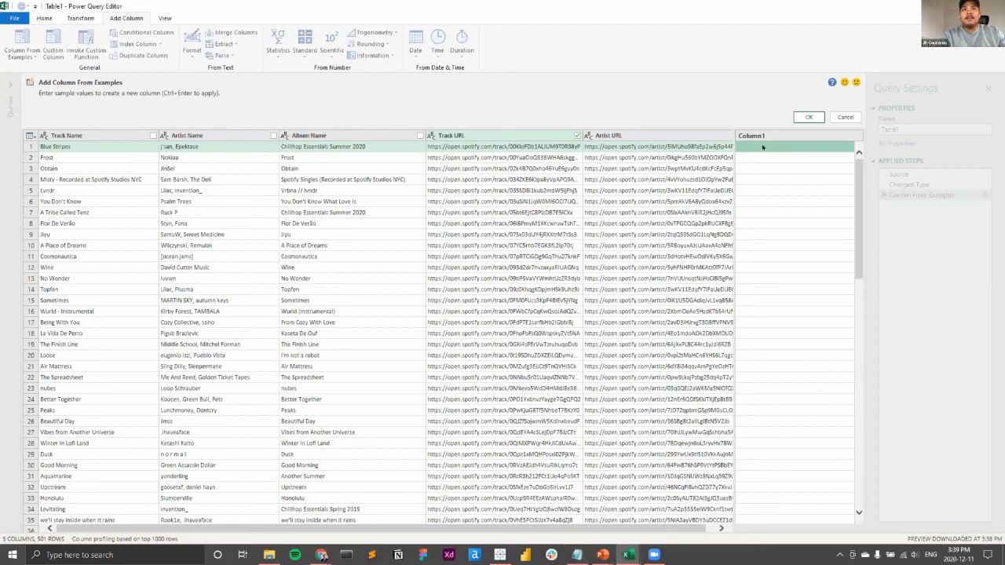
text(00KIoFDb1ALJUM9T0R38yP)
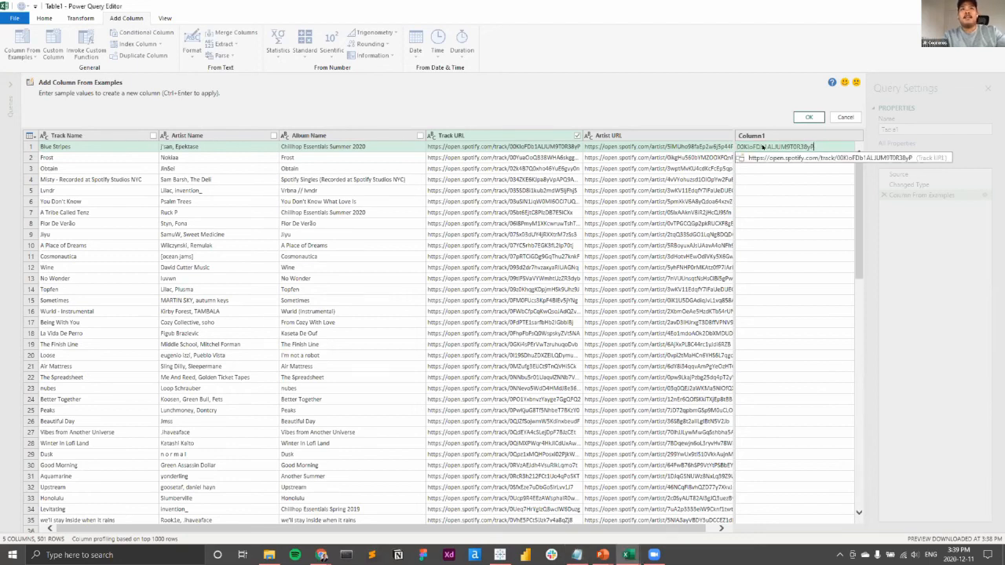
key(Return)
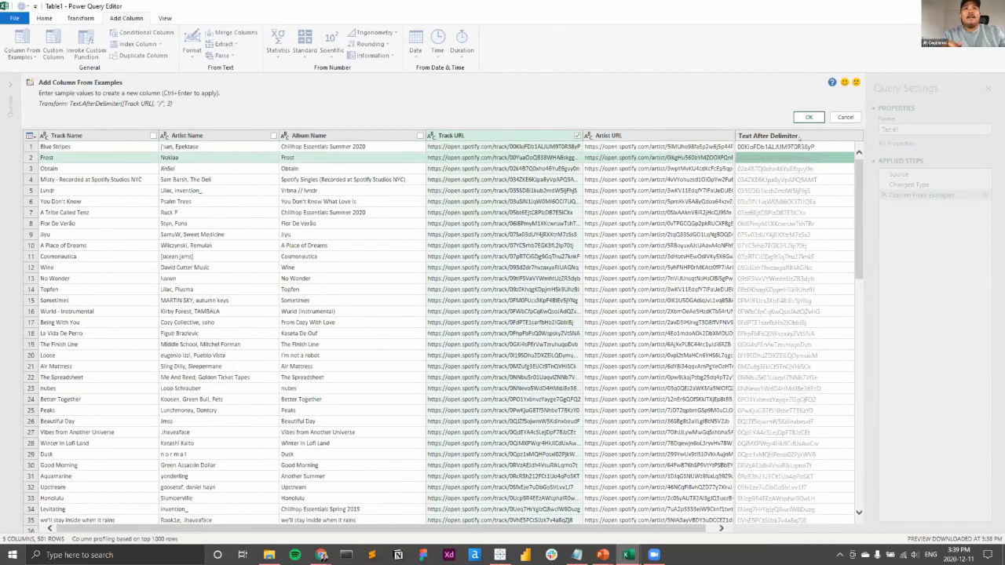
click(803, 115)
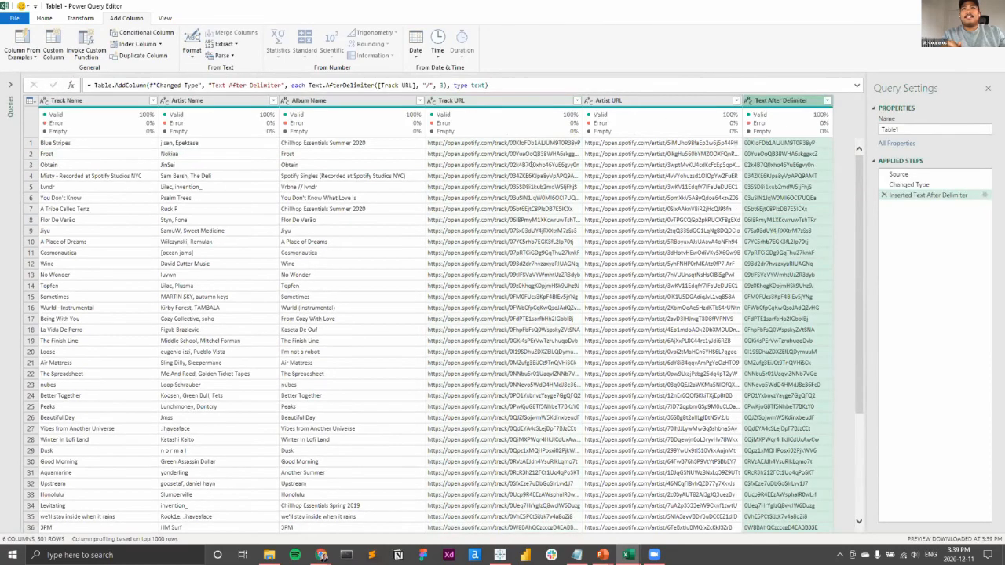
Add a column from examples based on Track URL that extracts the URL type, using track as the first row's example
click(490, 102)
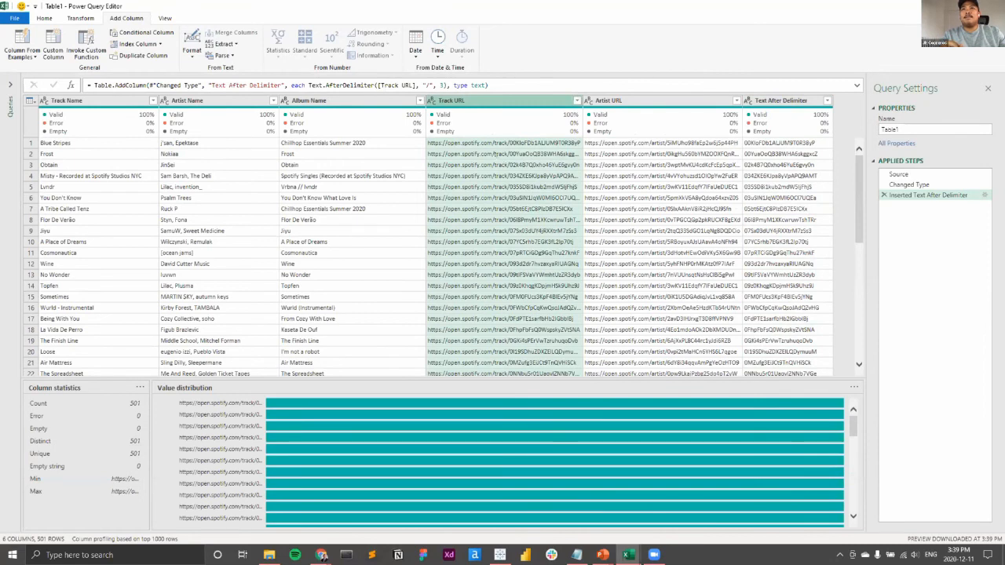
click(22, 54)
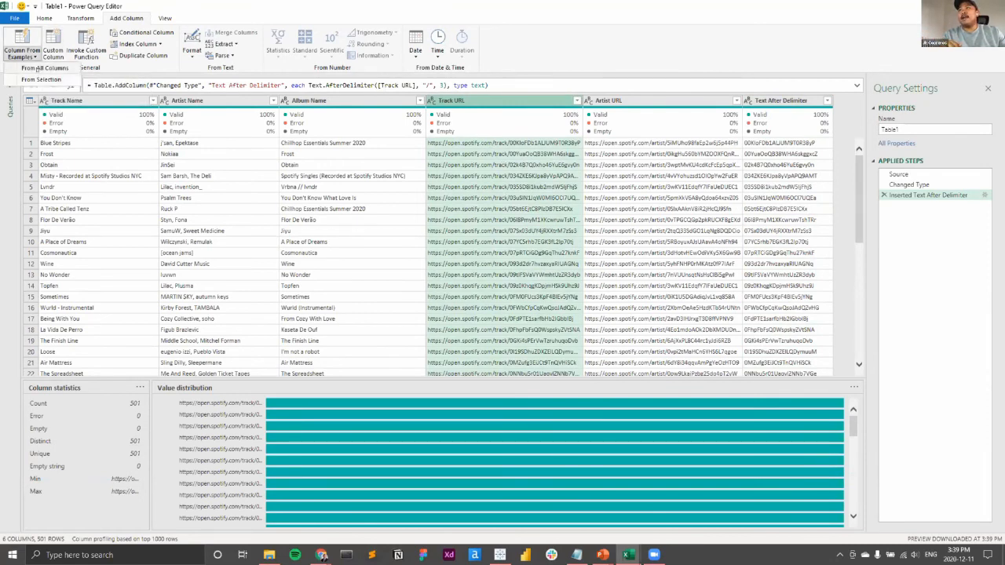
click(44, 68)
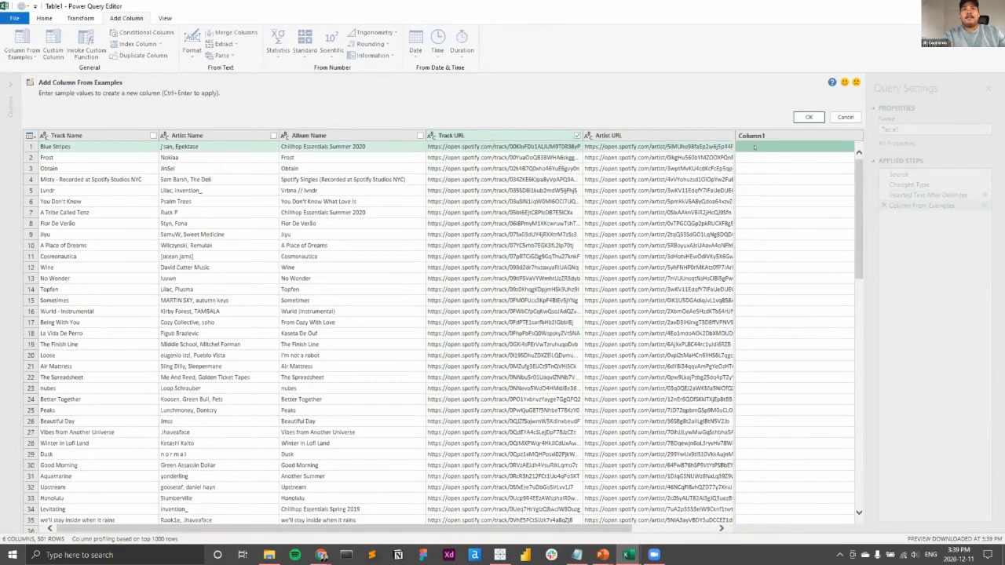
click(755, 147)
text(track)
key(Return)
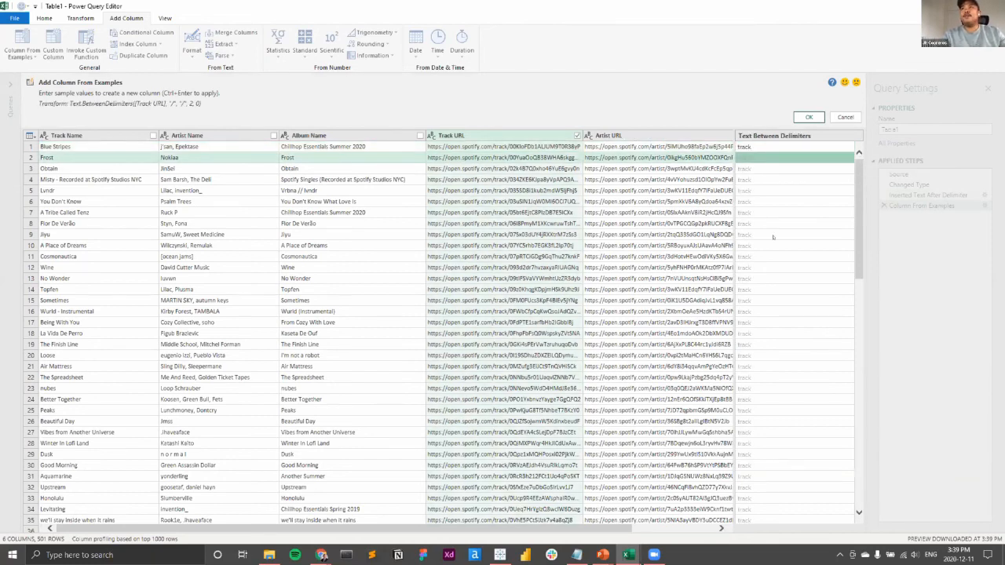
click(809, 117)
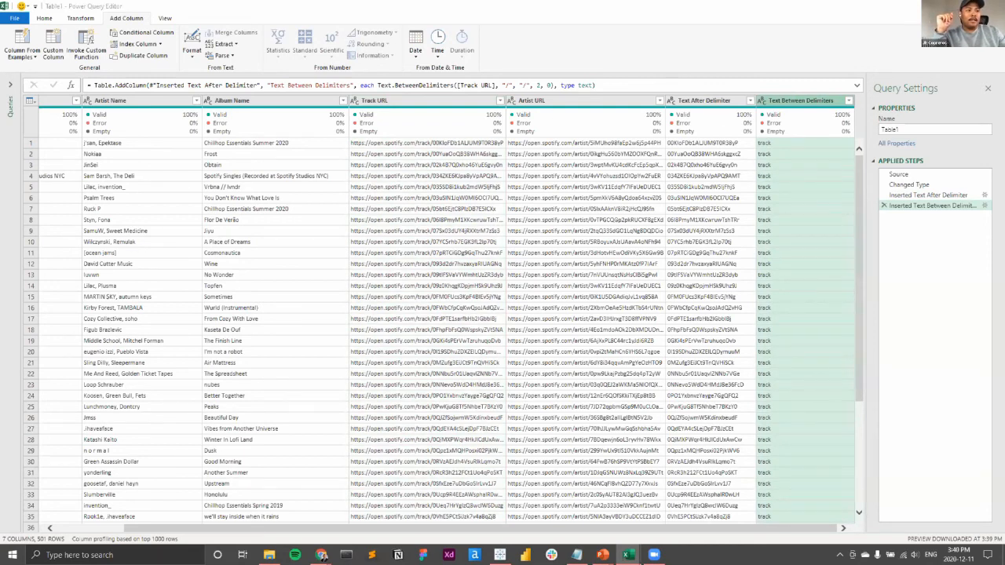
Advance the PowerPoint slide show to Income Inequality in Toronto and switch to the Excel workbook Toronto_Census_Data_2016
key(alt+Tab)
key(Right)
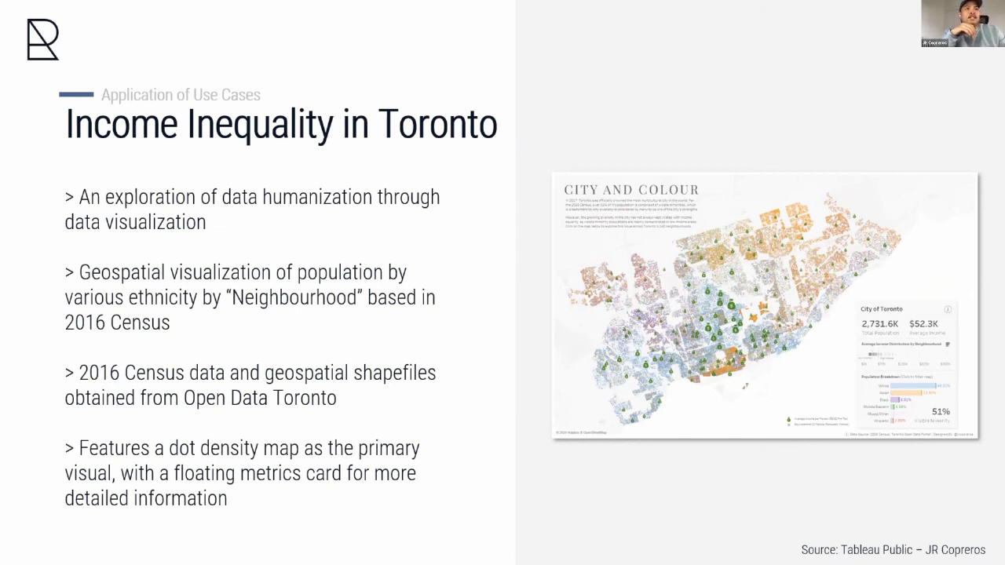
key(alt+Tab)
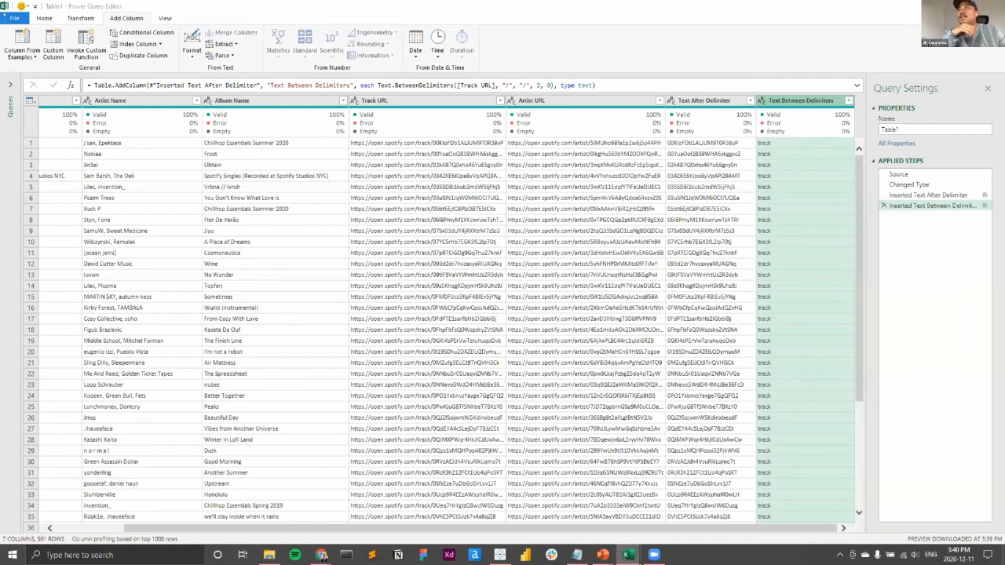
click(14, 18)
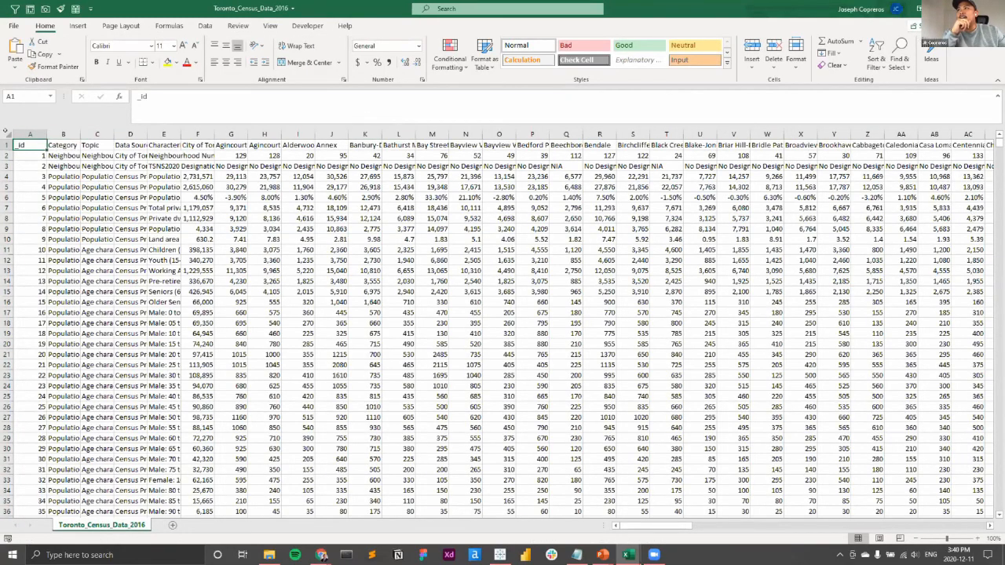
Fit all column widths of the Toronto census sheet to their contents and look across its columns
click(6, 130)
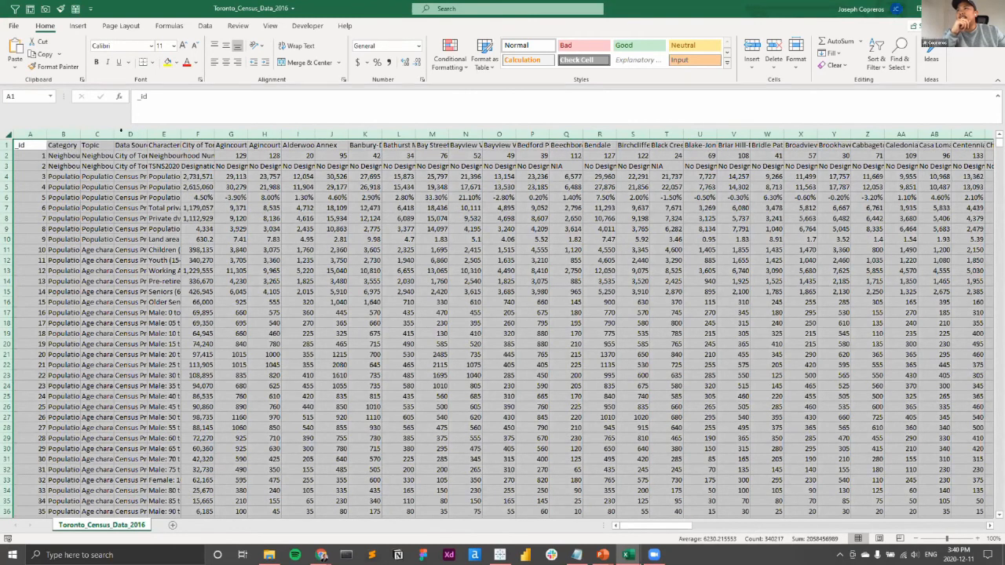
double_click(141, 132)
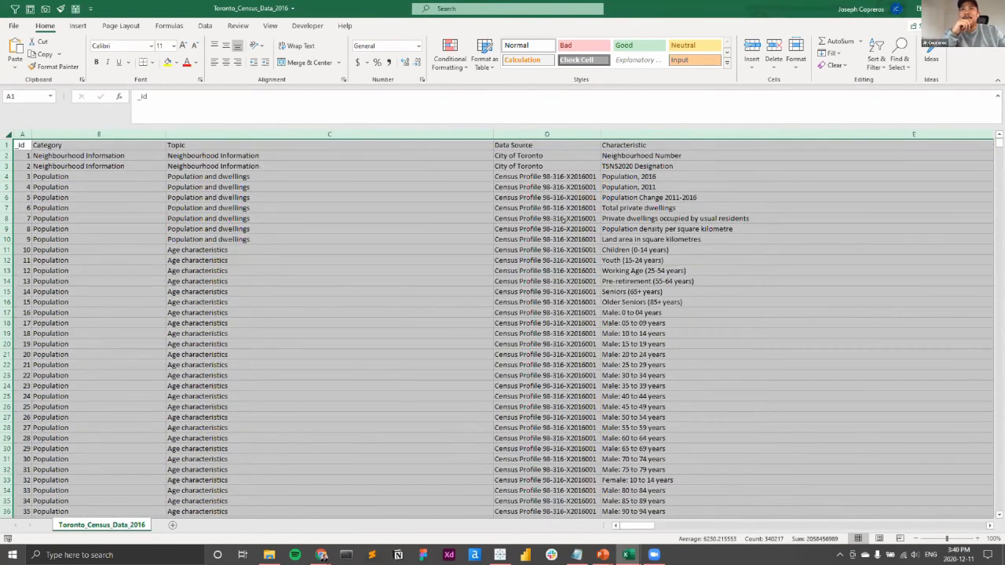
click(641, 216)
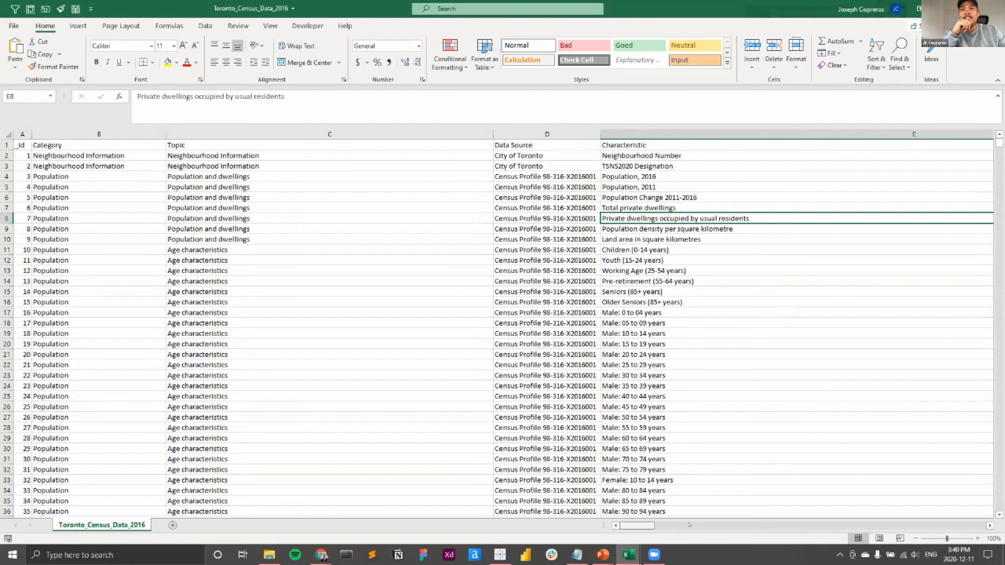
drag(637, 525, 580, 513)
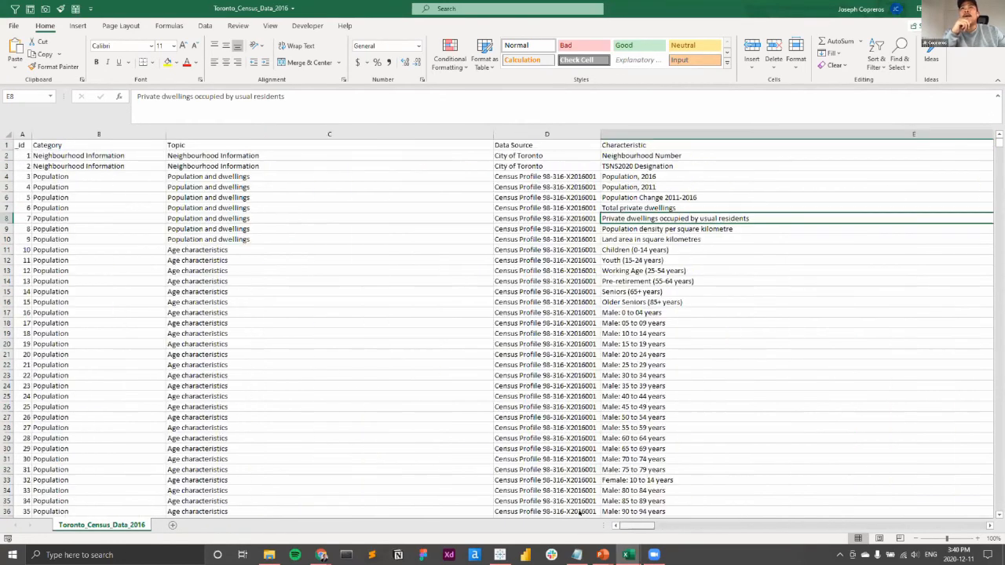
scroll(664, 508, right, 10)
scroll(648, 363, left, 10)
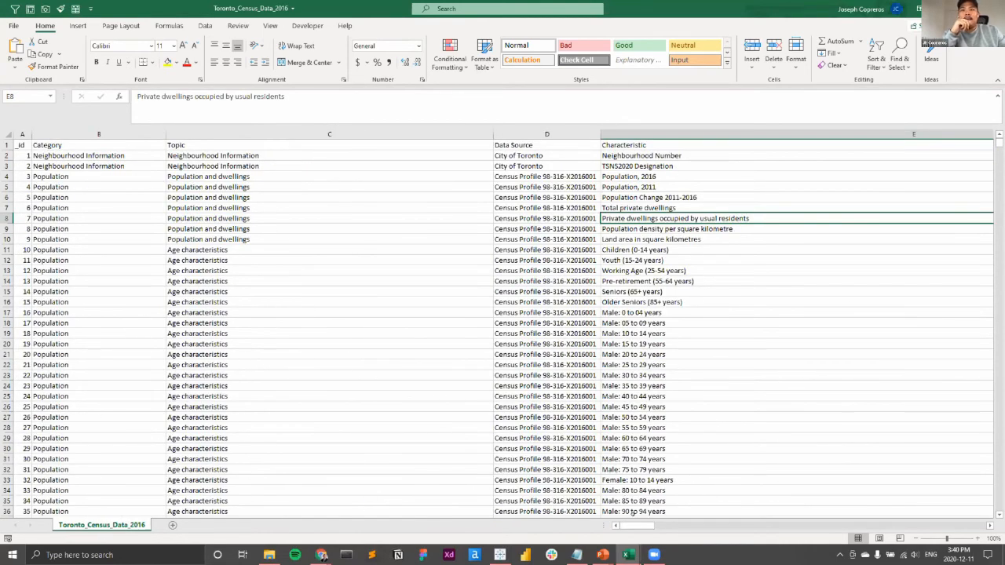
drag(637, 523, 695, 522)
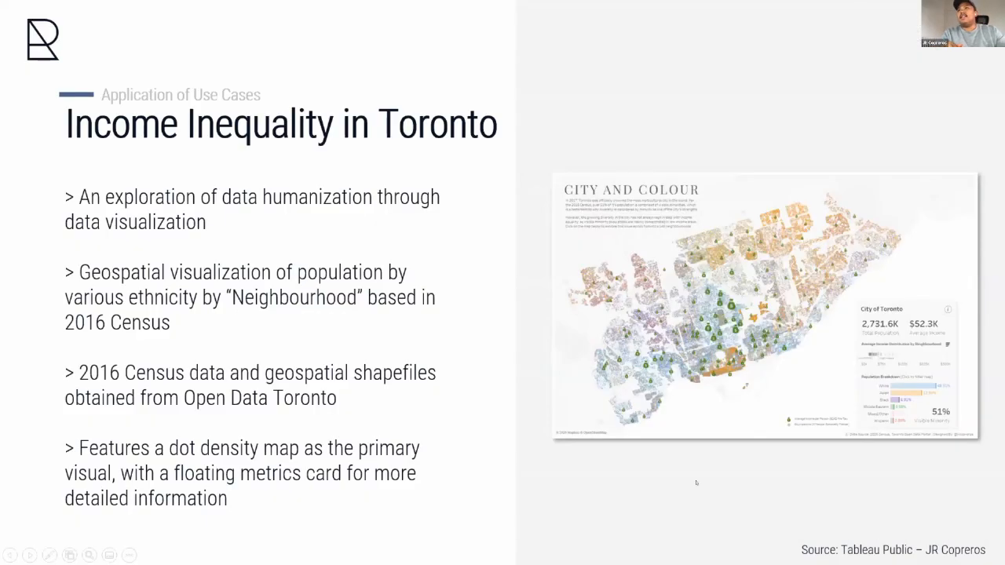
Advance the PowerPoint slide show to Sugar Content in Cereal and inspect the source data in the Excel workbook Sugar in Cereal
key(Right)
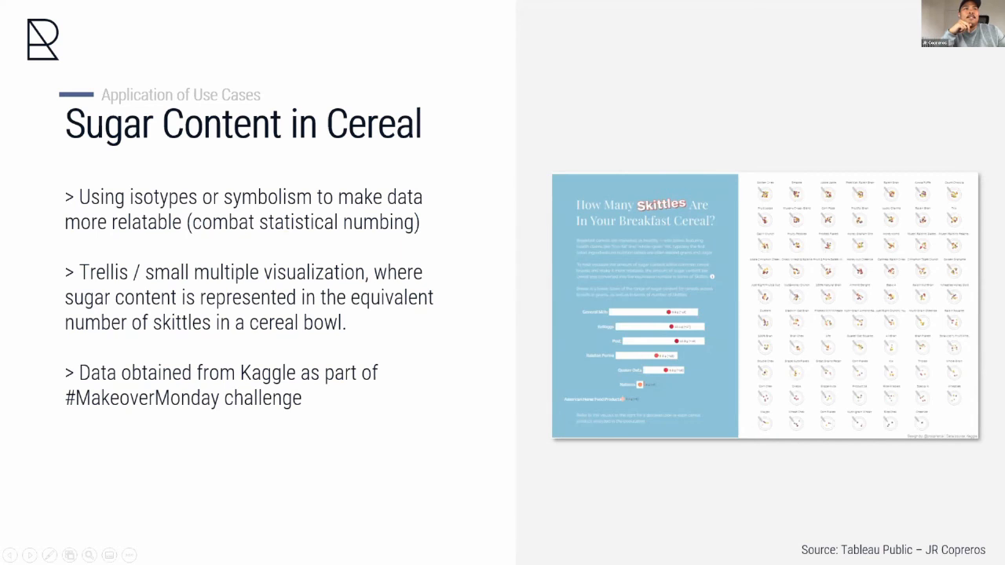
key(alt+Tab)
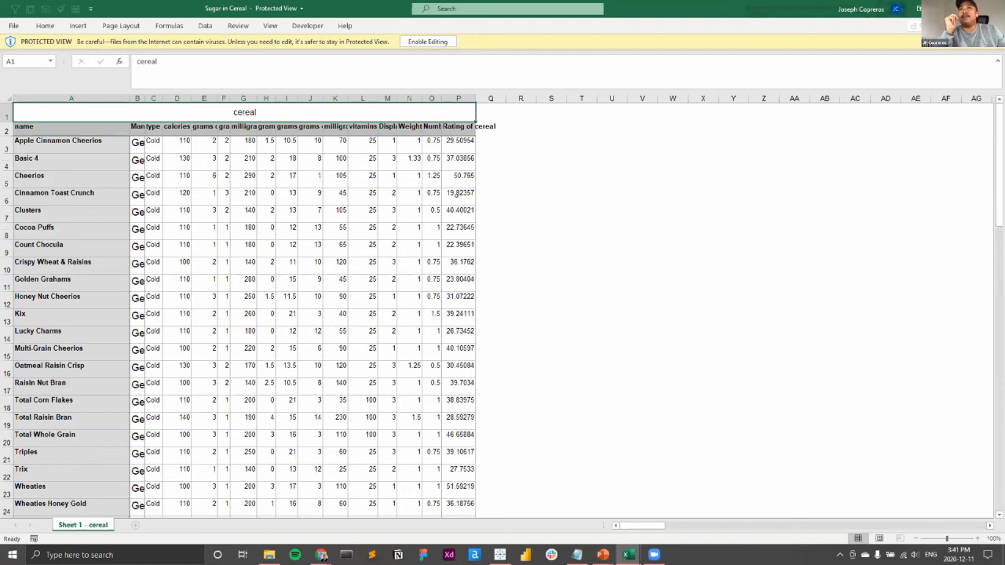
click(279, 143)
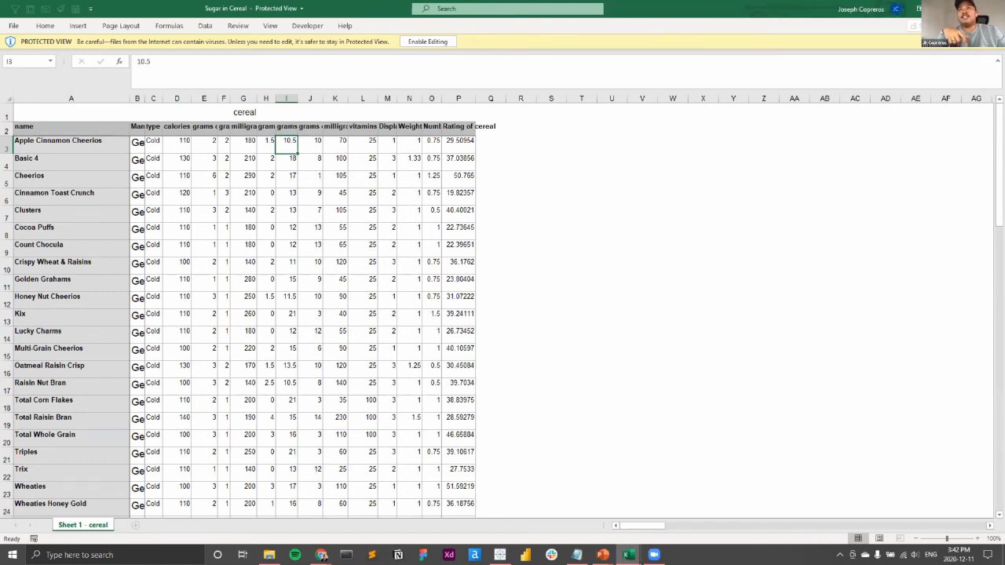
Return to the PowerPoint slide show and advance it to the Key Takeaways slide
key(alt+Tab)
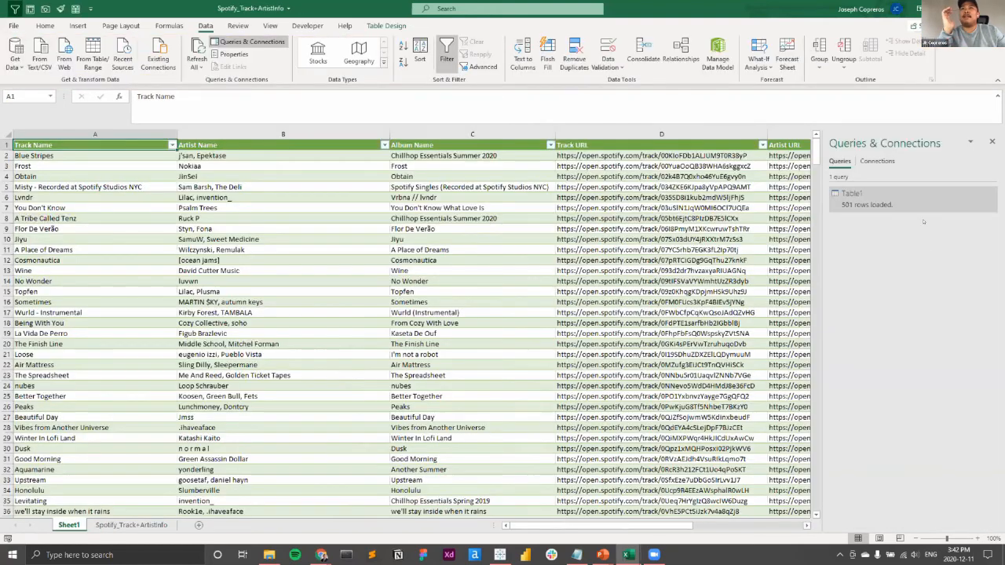
click(603, 555)
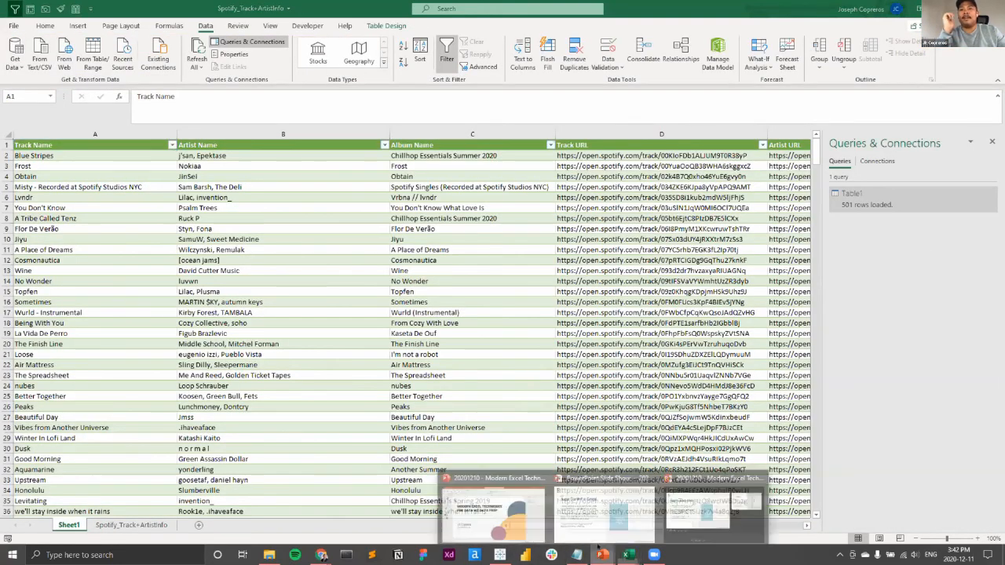
click(606, 509)
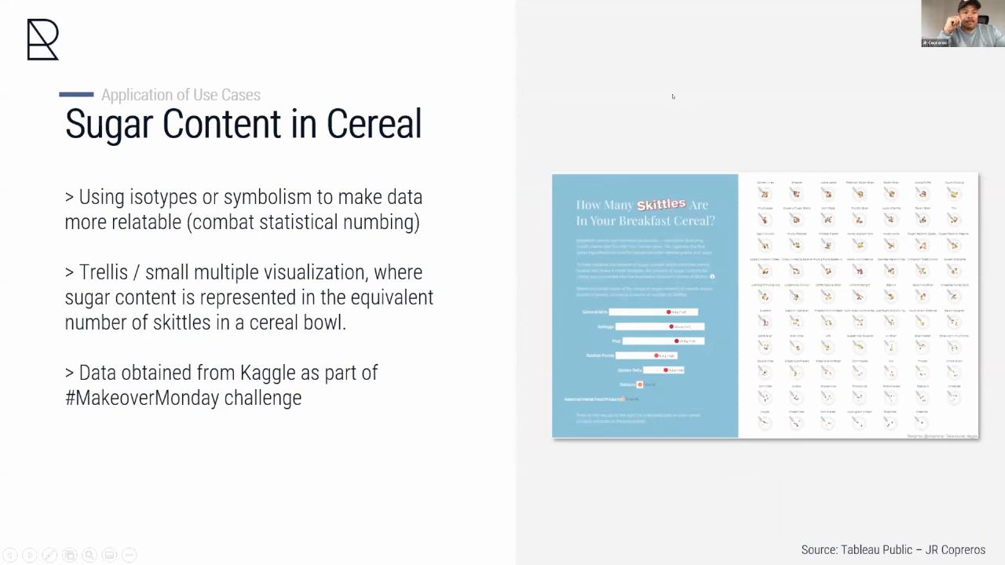
key(Right)
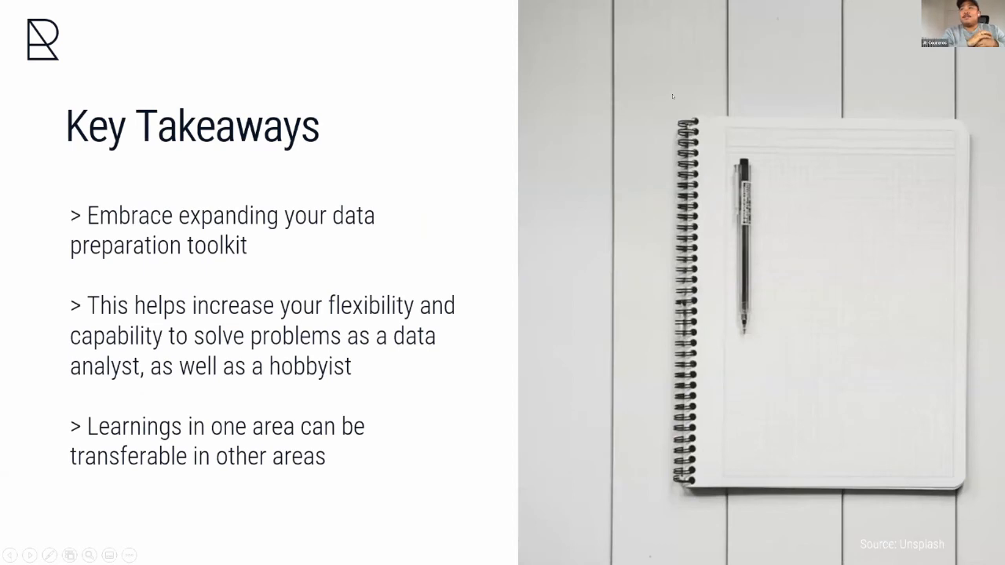